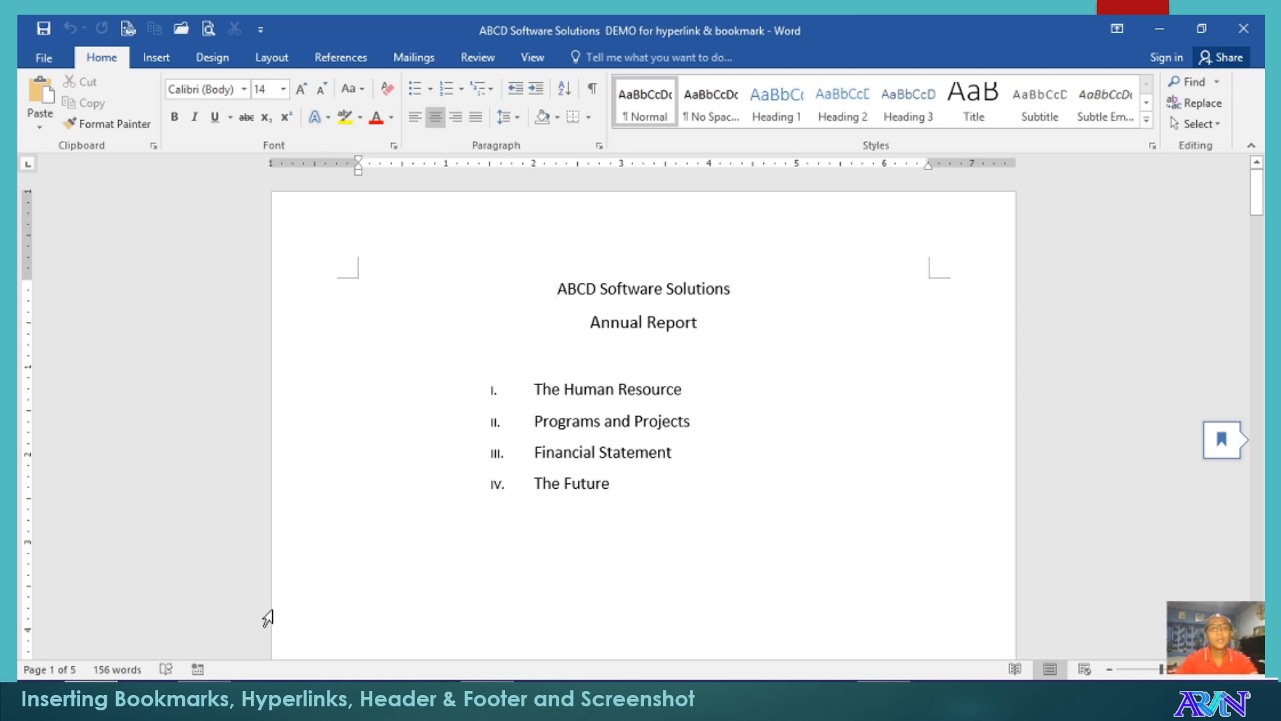
Step: Switch the ribbon to the Insert tab to reach bookmarks, hyperlinks and headers
left_click(158, 63)
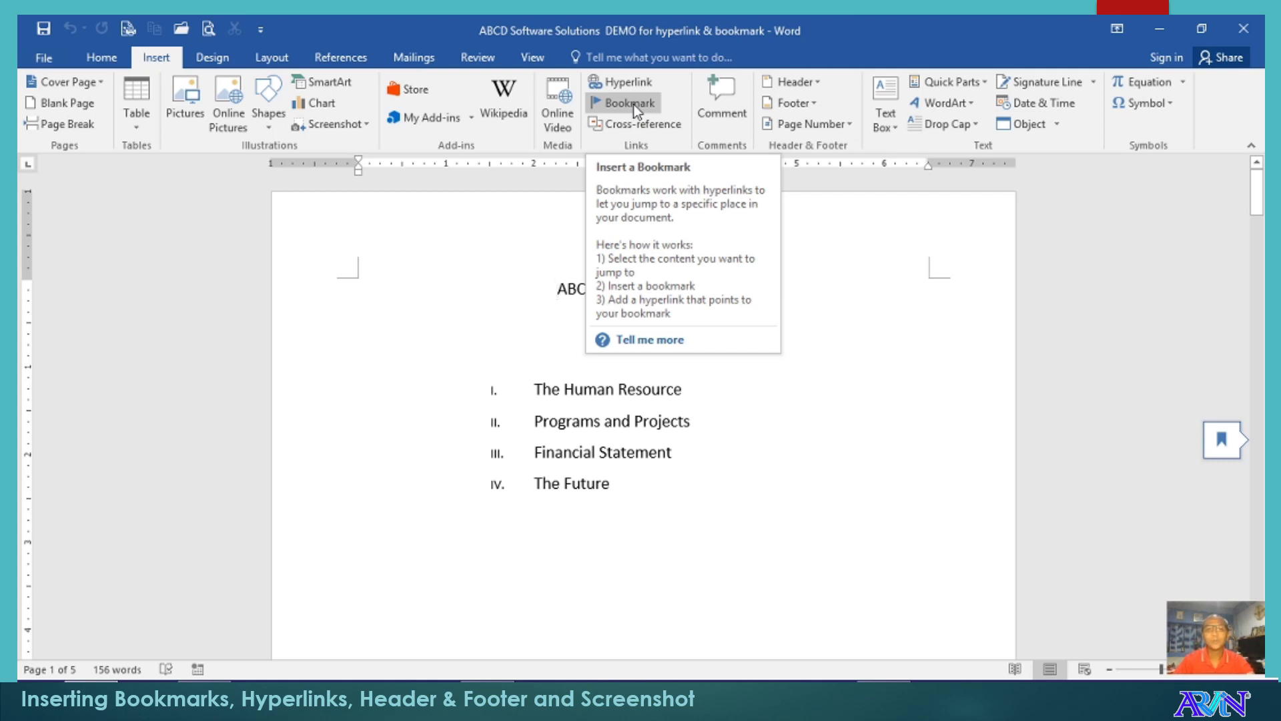
Step: Select the page 2 Human Resource heading and enter HumanResource as its bookmark name
left_click(600, 420)
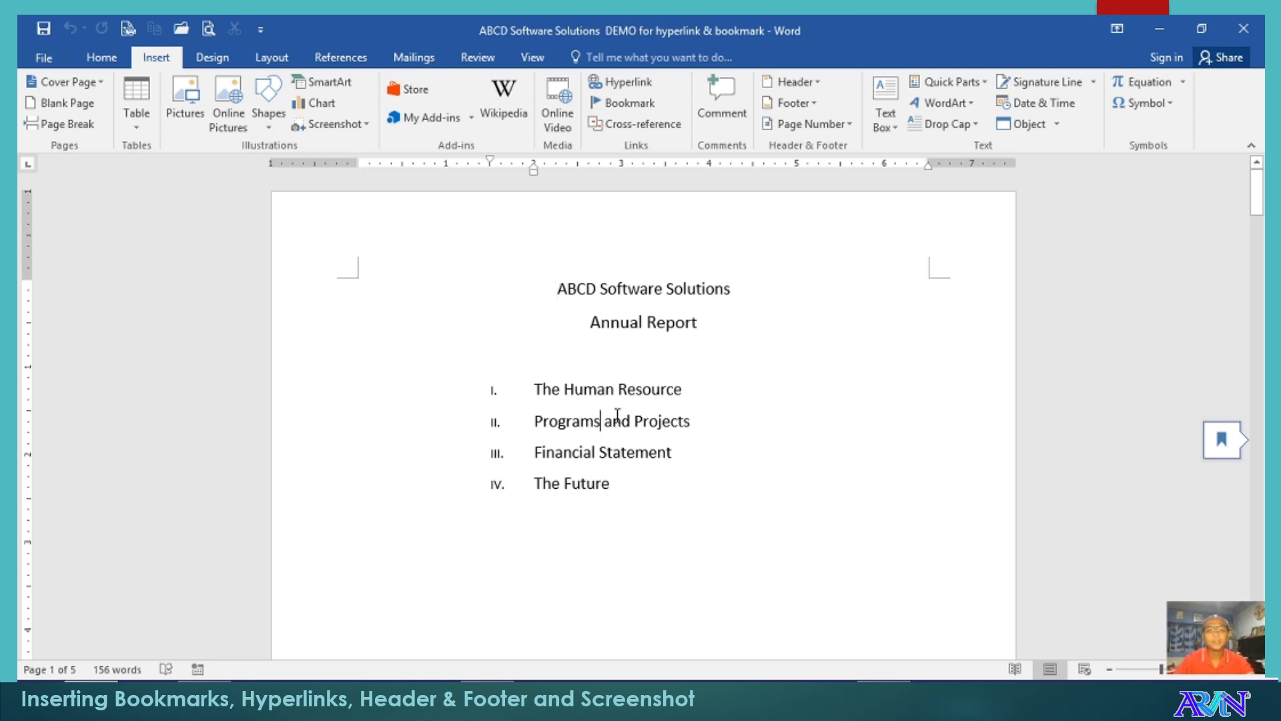
scroll(618, 418, "down", 5)
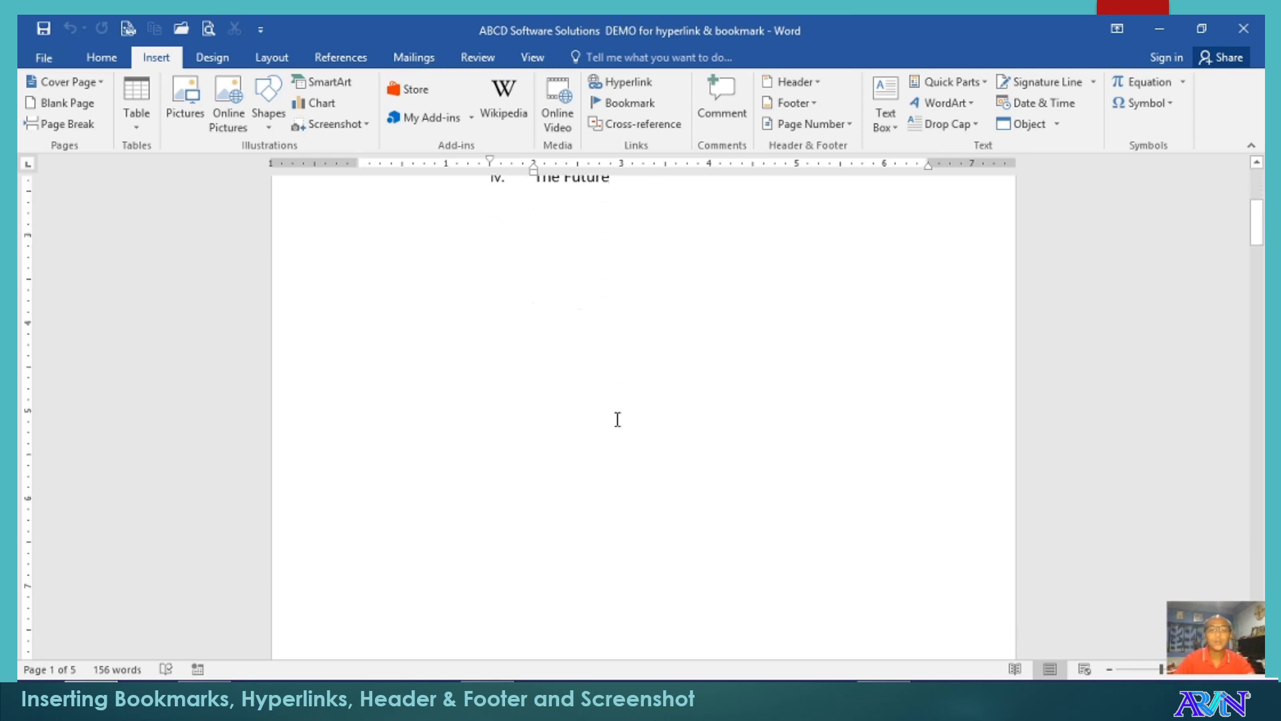
scroll(618, 419, "down", 8)
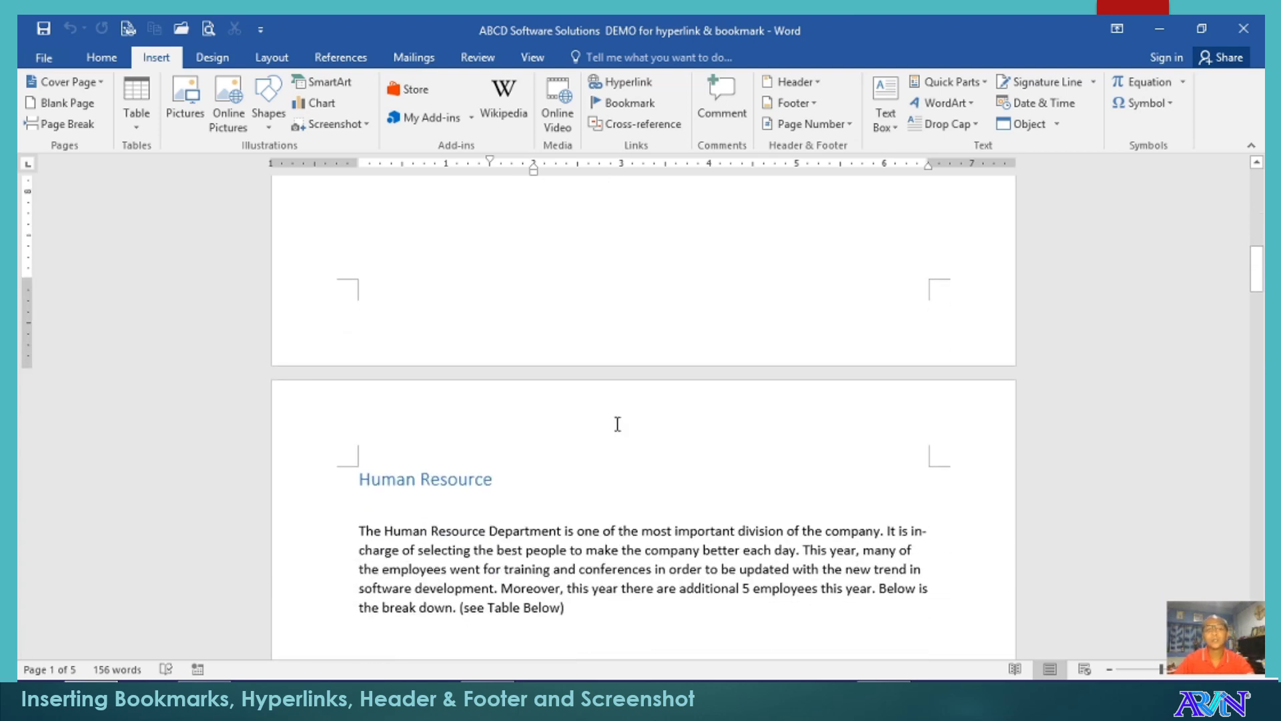
scroll(609, 434, "down", 1)
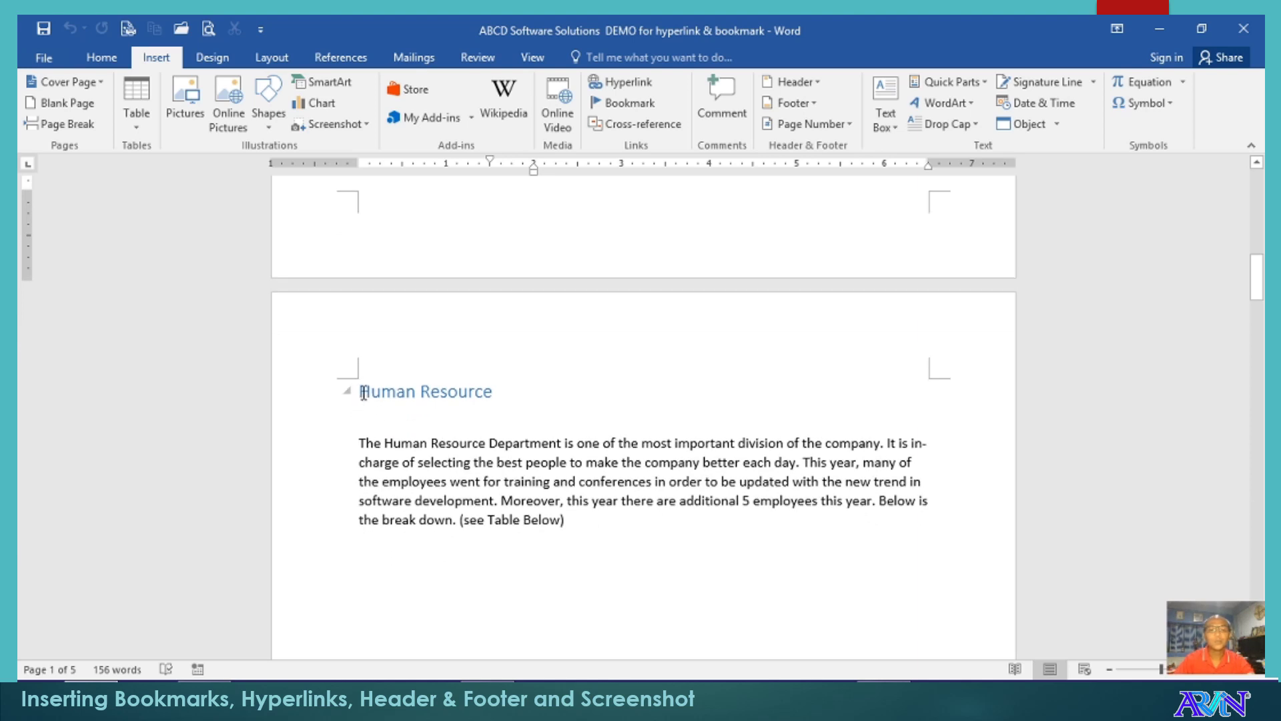
left_click_drag(360, 392, 494, 390)
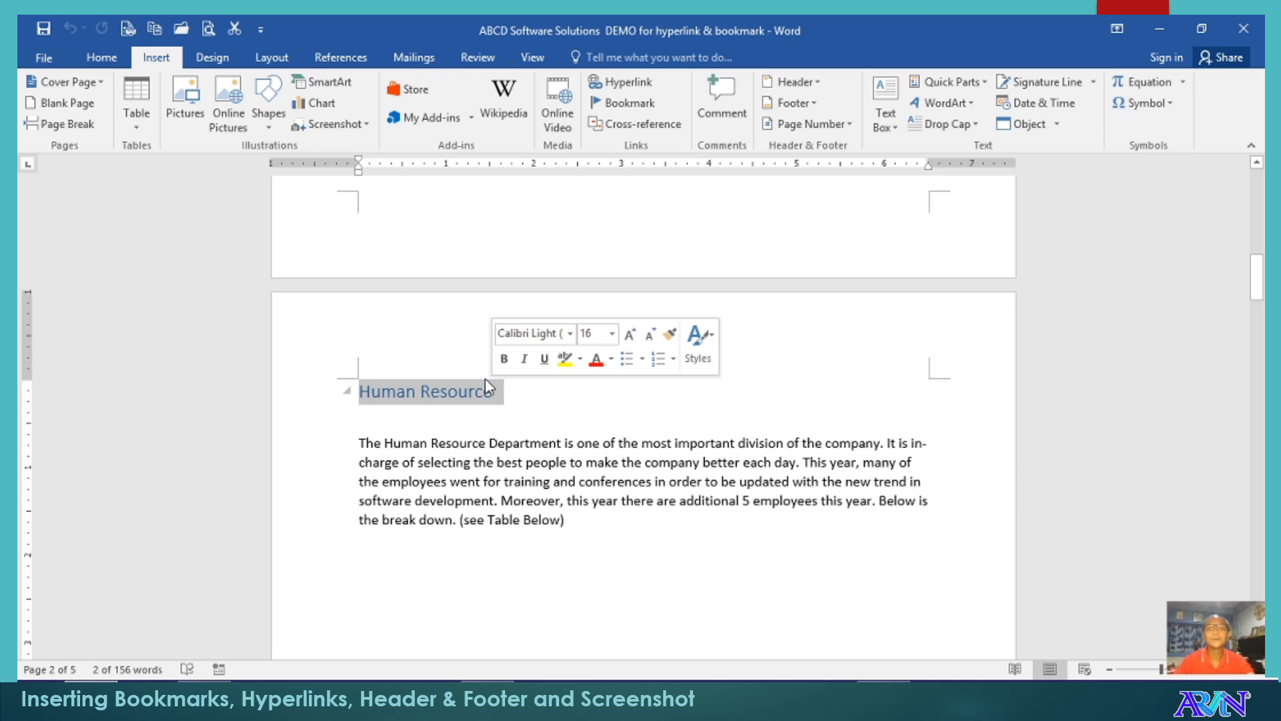
left_click(616, 105)
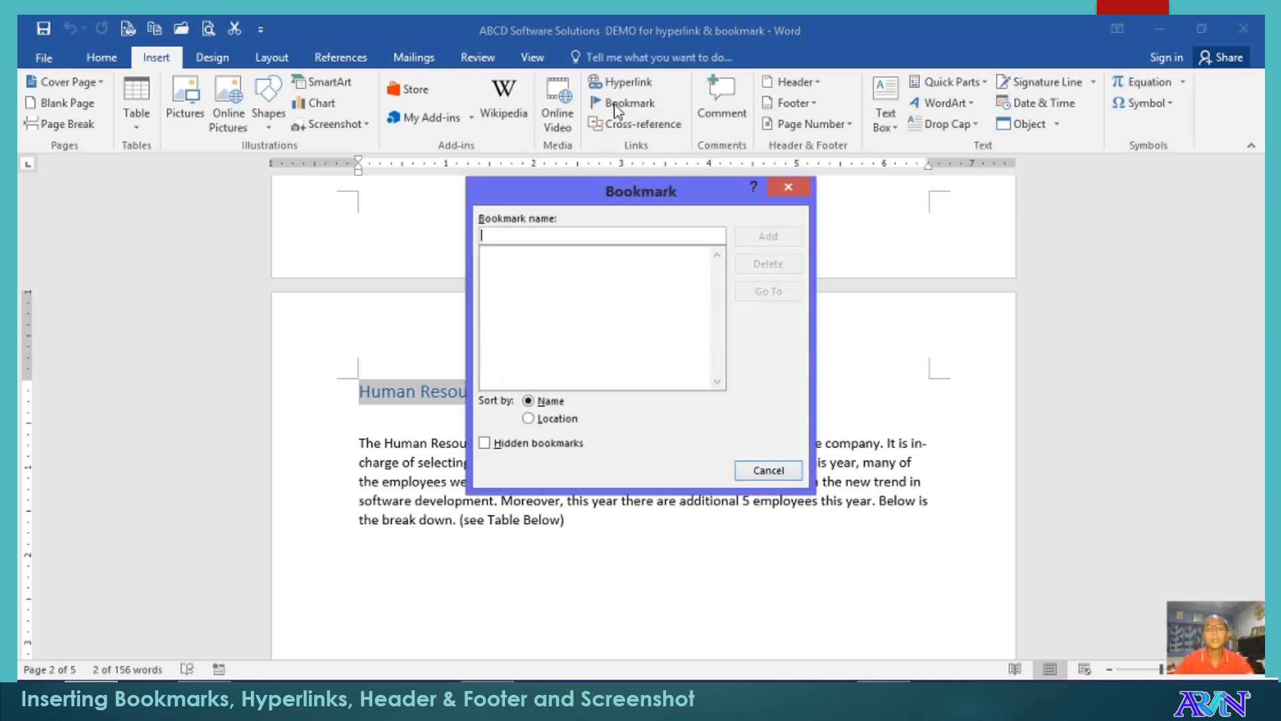
left_click_drag(596, 194, 757, 185)
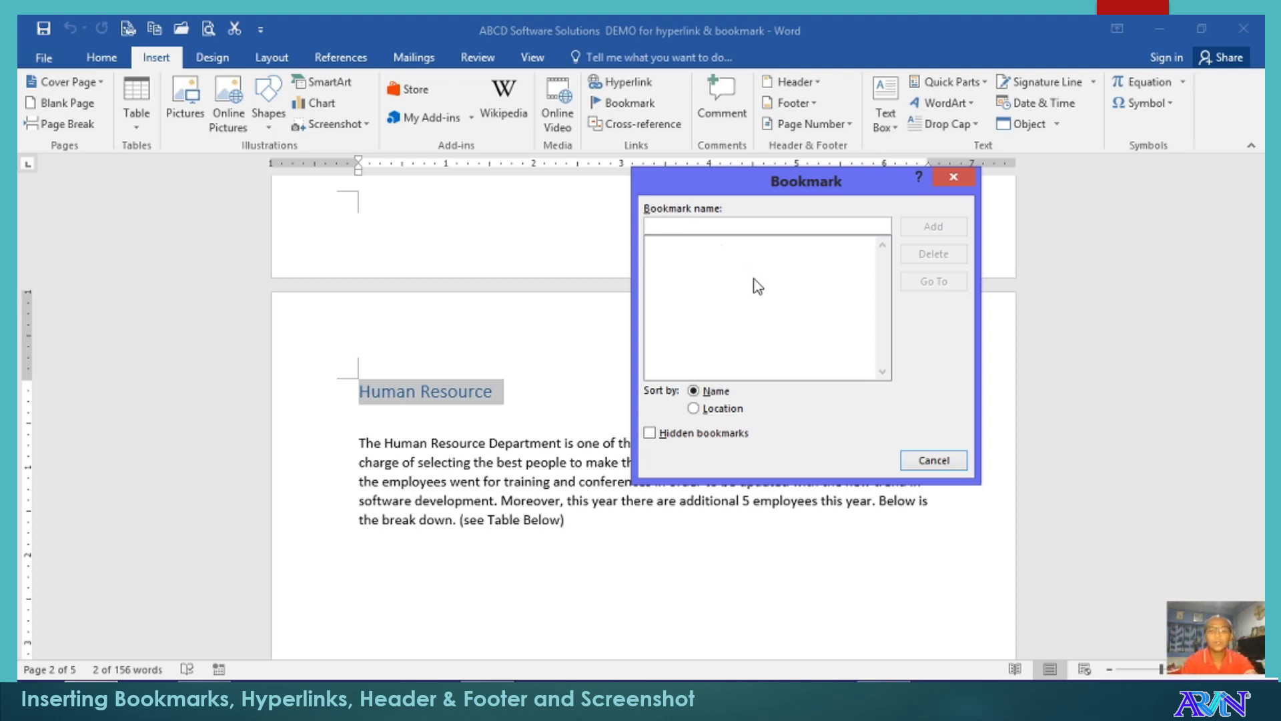
type("H")
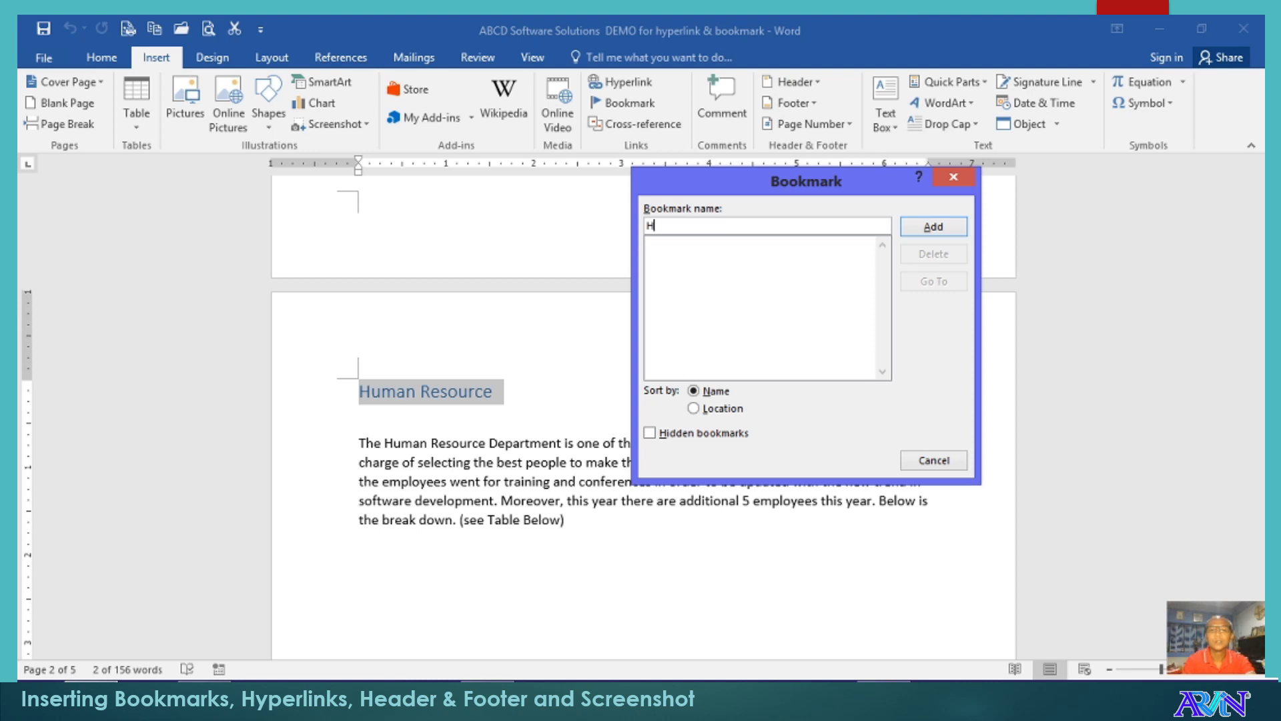
type("umanResource")
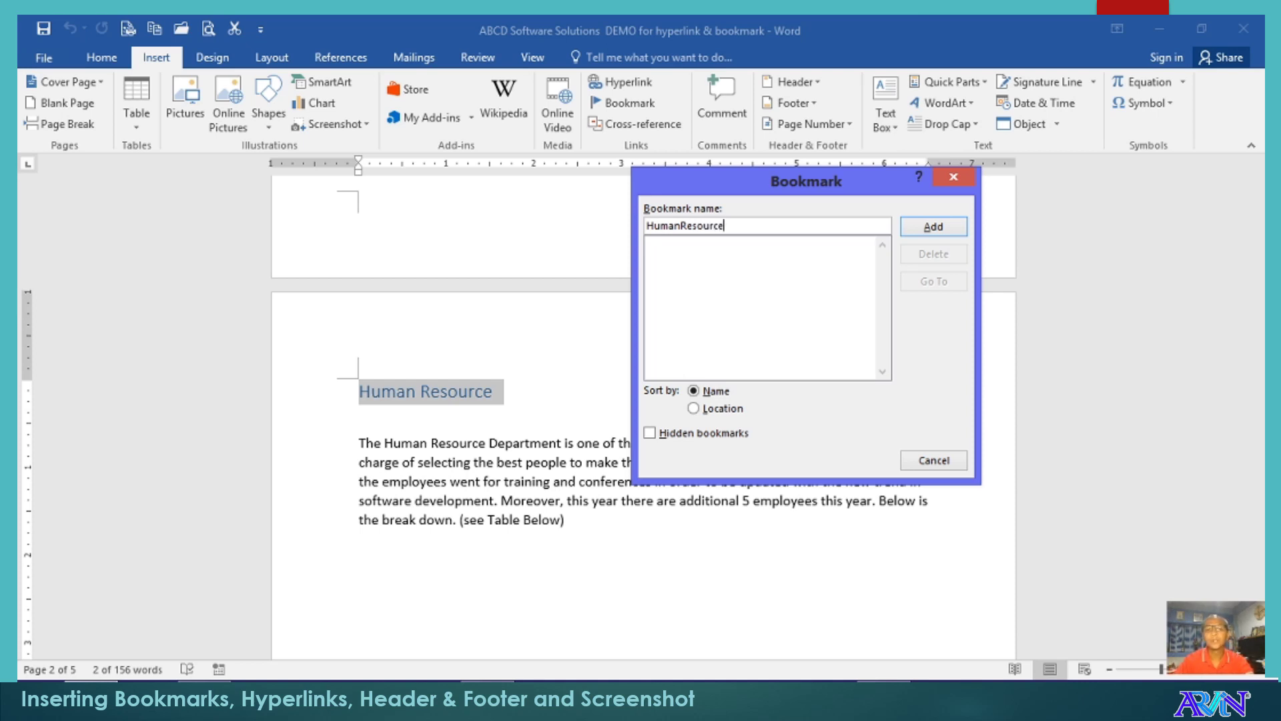
Step: Add the HumanResource bookmark, then name a bookmark ProgndProjs for the Programs and Projects heading
left_click(930, 229)
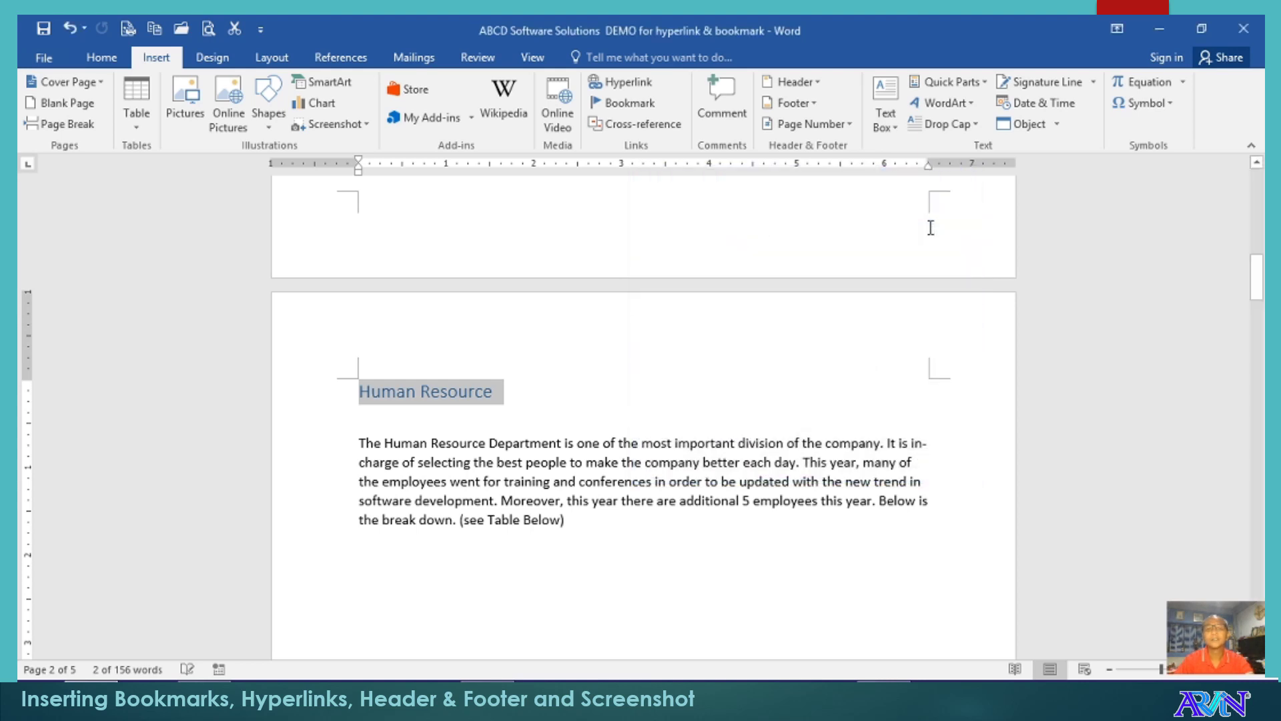
scroll(711, 387, "down", 10)
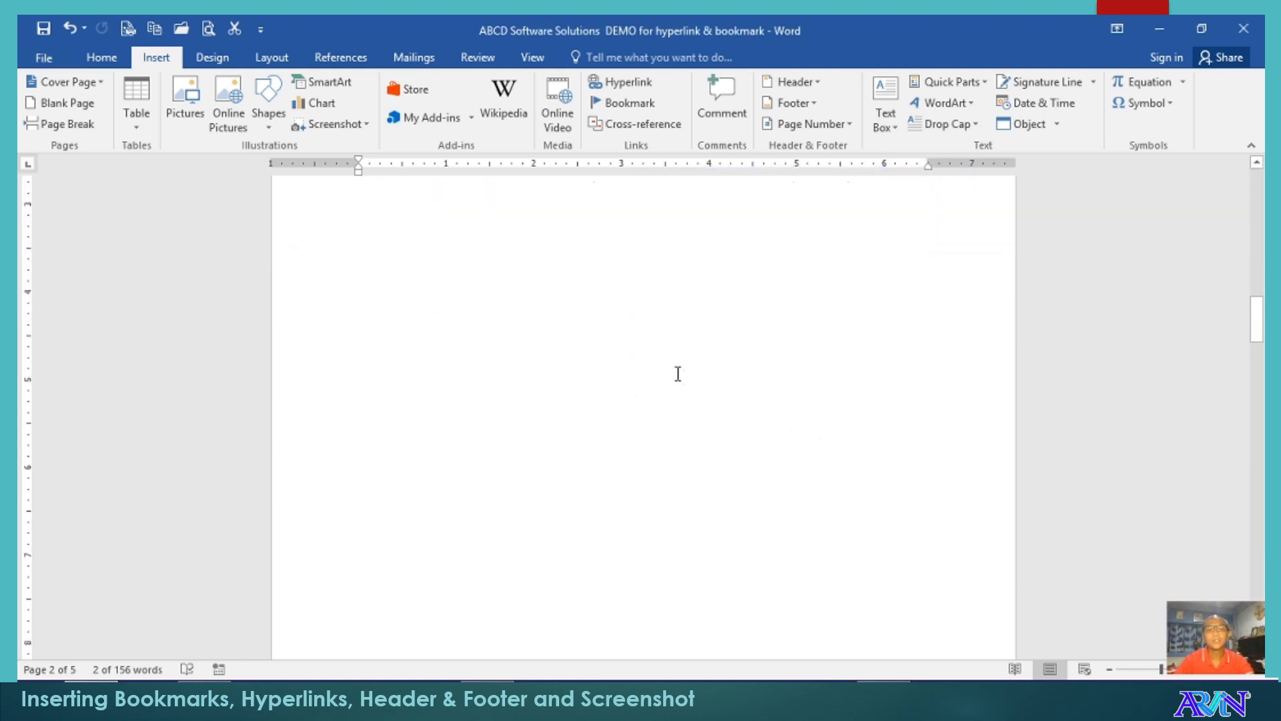
scroll(676, 373, "down", 2)
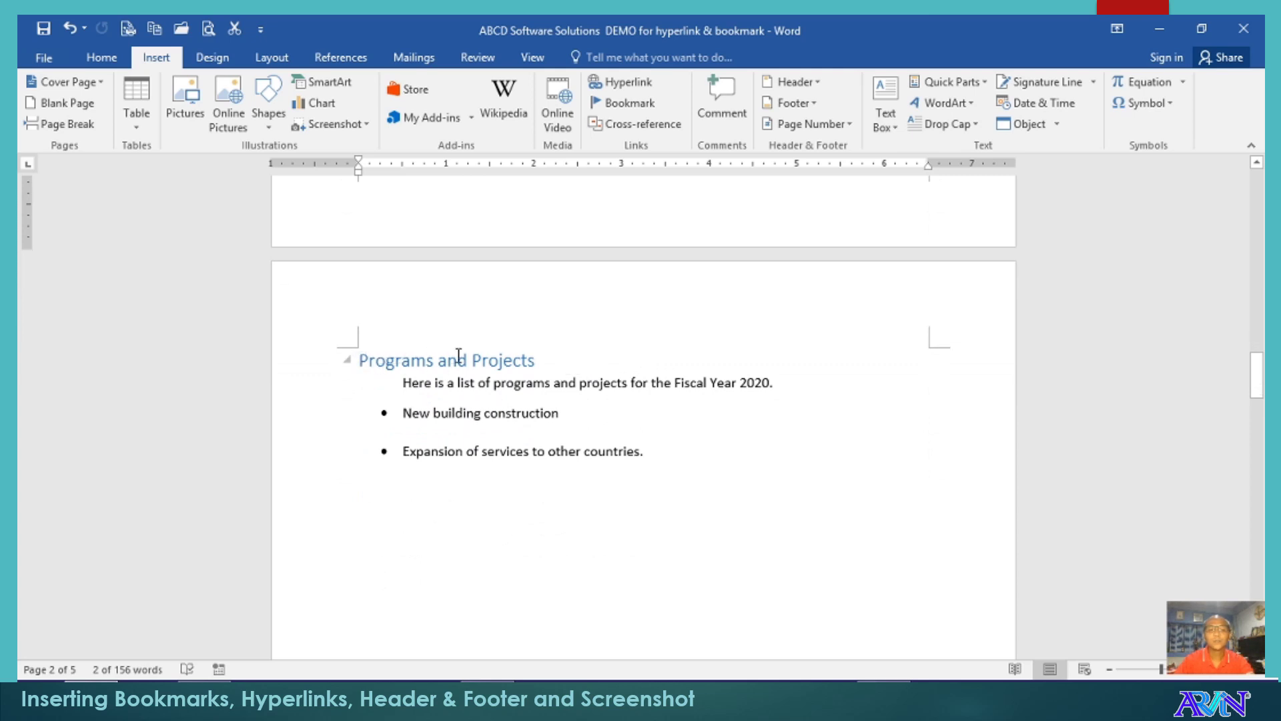
triple_click(398, 350)
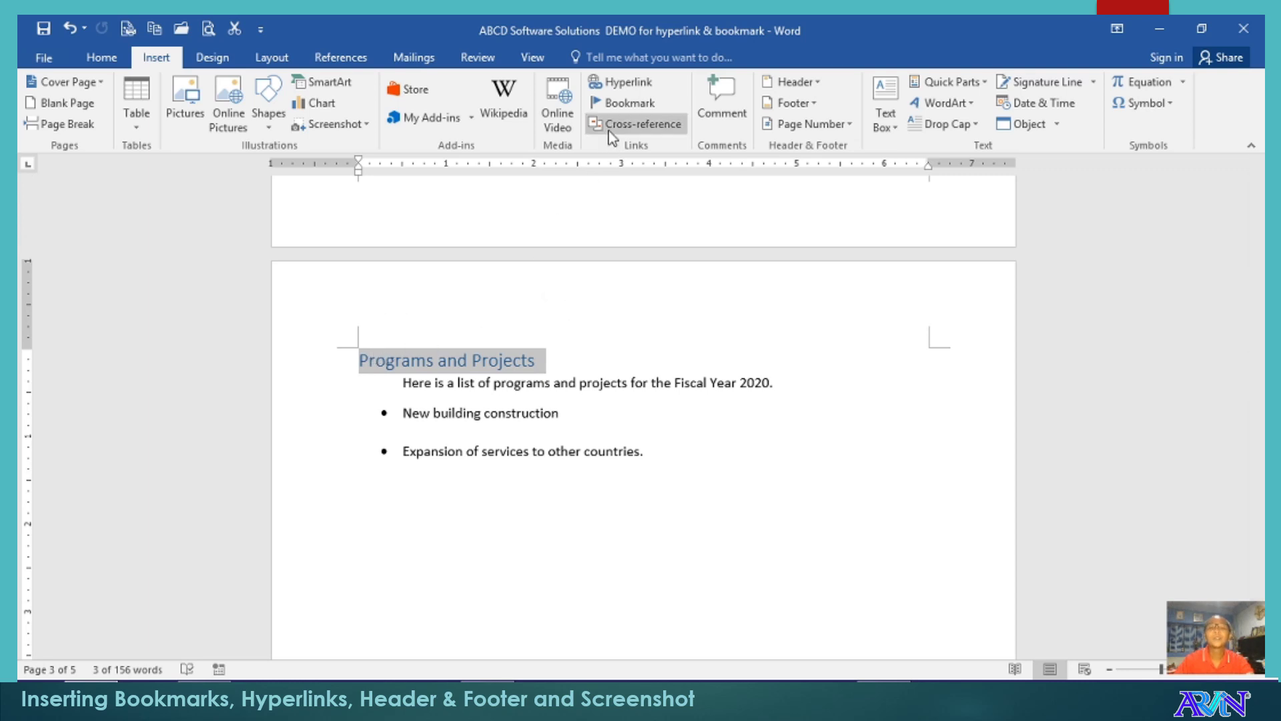
left_click(615, 103)
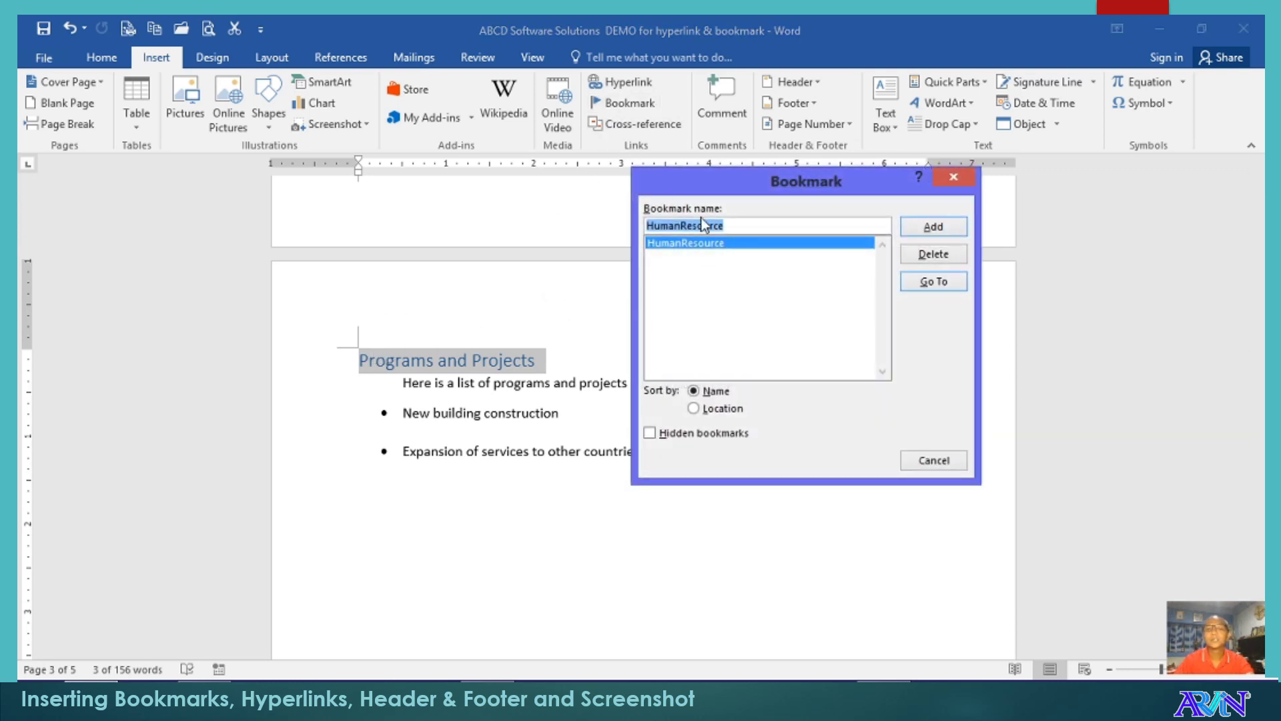
type("Pr")
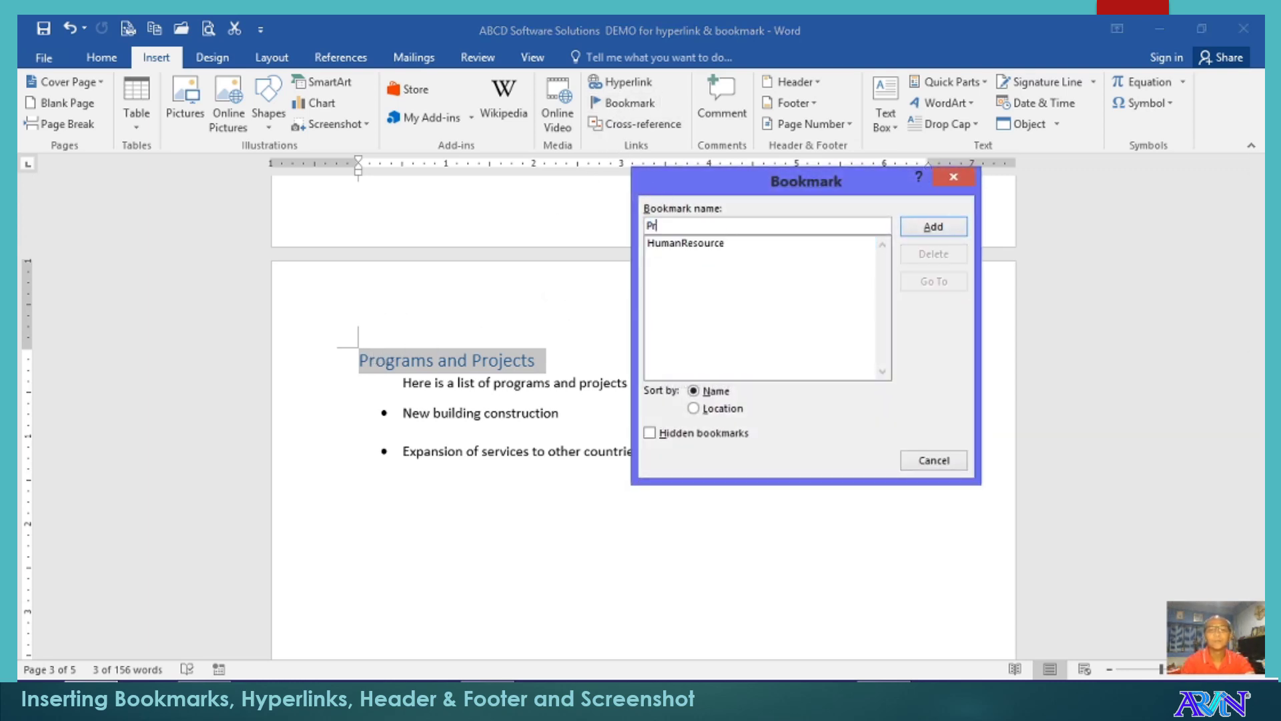
type("ogndProjs")
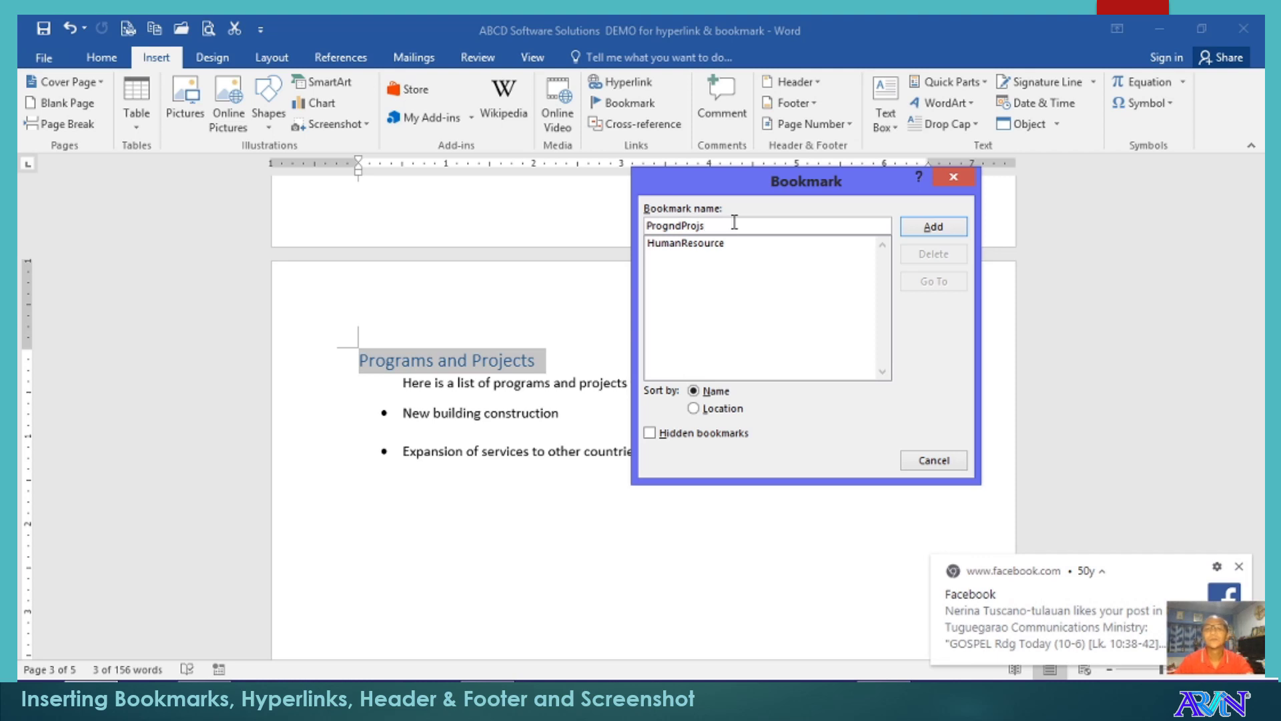
Step: Add the ProgndProjs bookmark and bookmark the Financial Statement heading as FinancialStatements
left_click(927, 227)
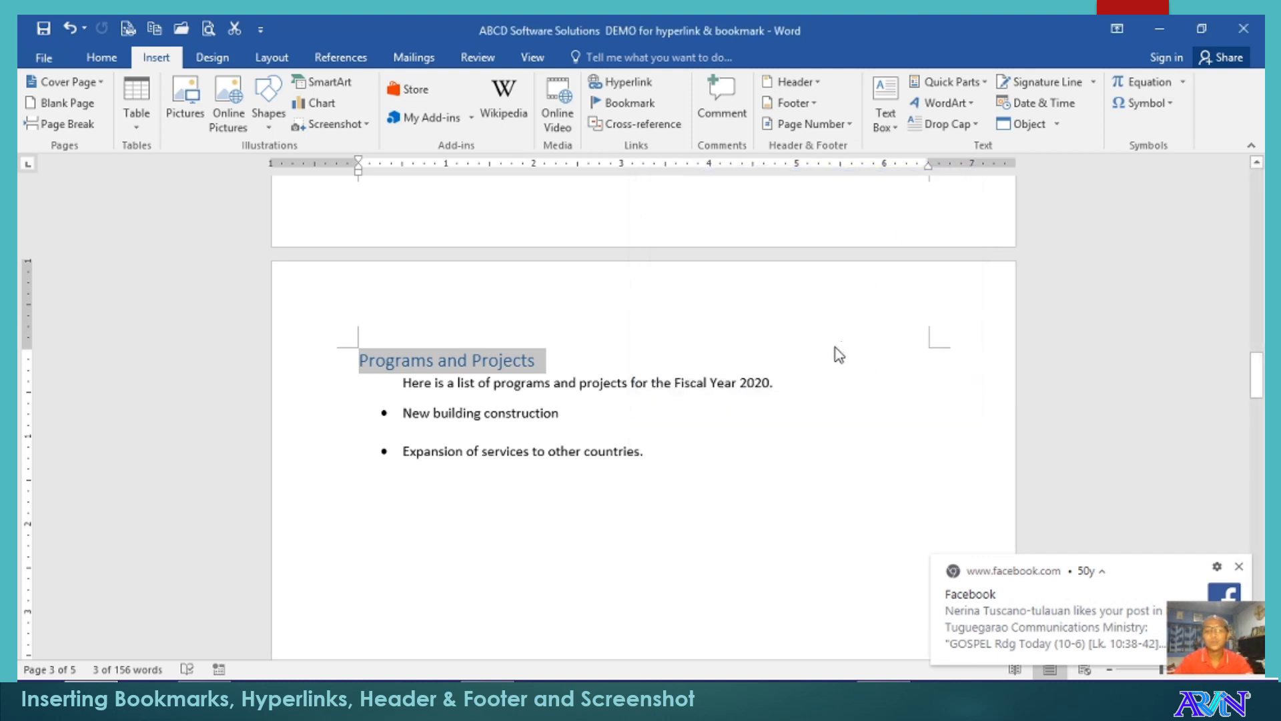
scroll(804, 349, "down", 5)
scroll(804, 350, "down", 4)
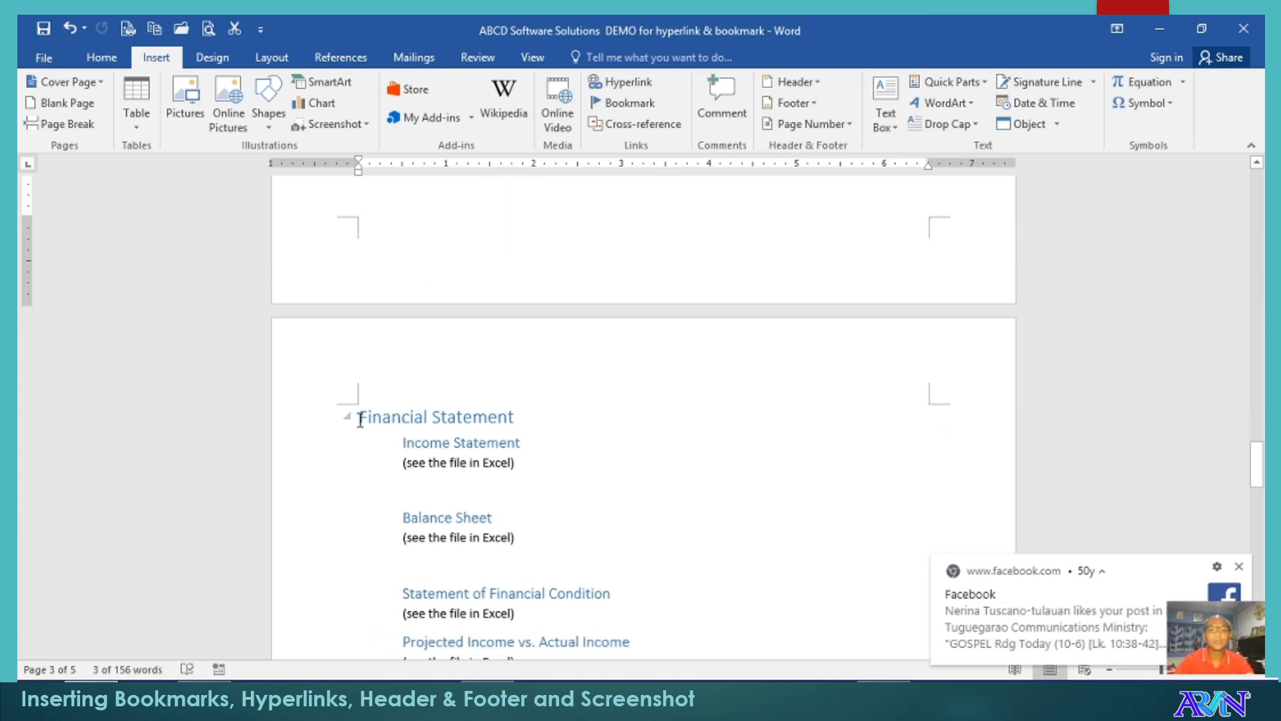
left_click_drag(367, 419, 523, 424)
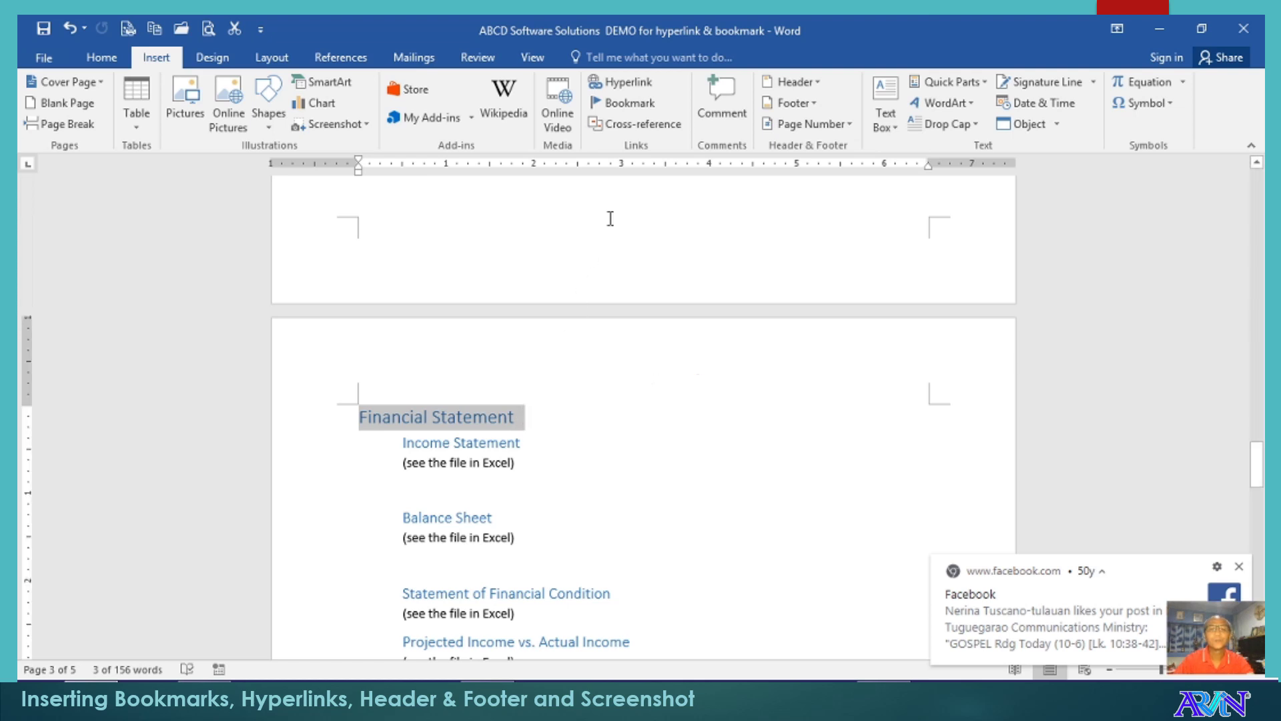
left_click(621, 103)
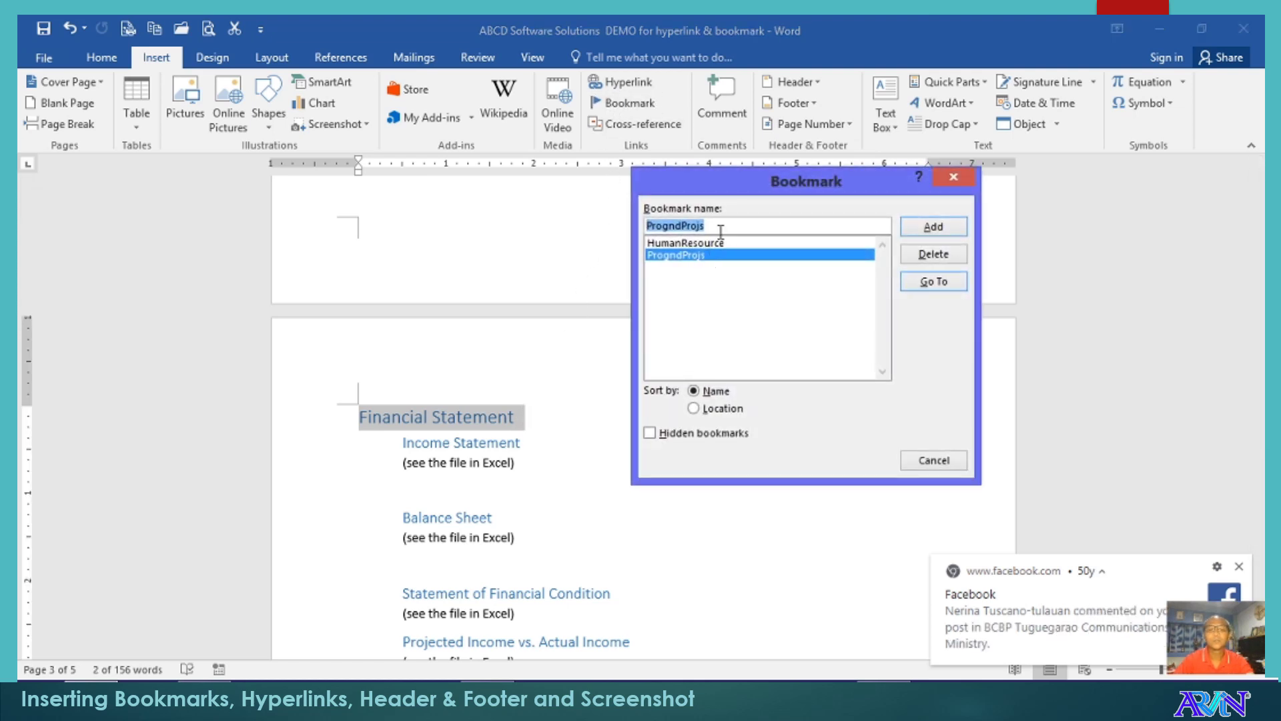
type("FinancialStatements")
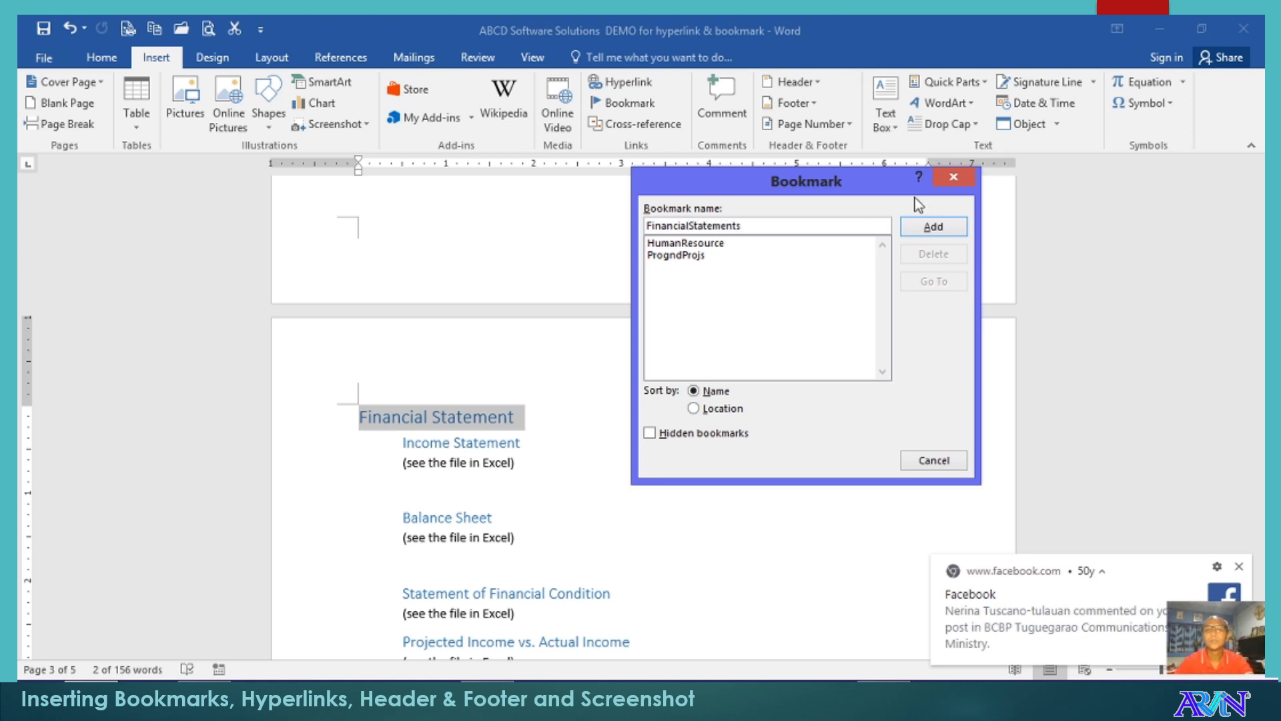
left_click(932, 227)
Step: Bookmark the page 5 heading Future of ABCD Software Solutions as Future
scroll(781, 383, "down", 3)
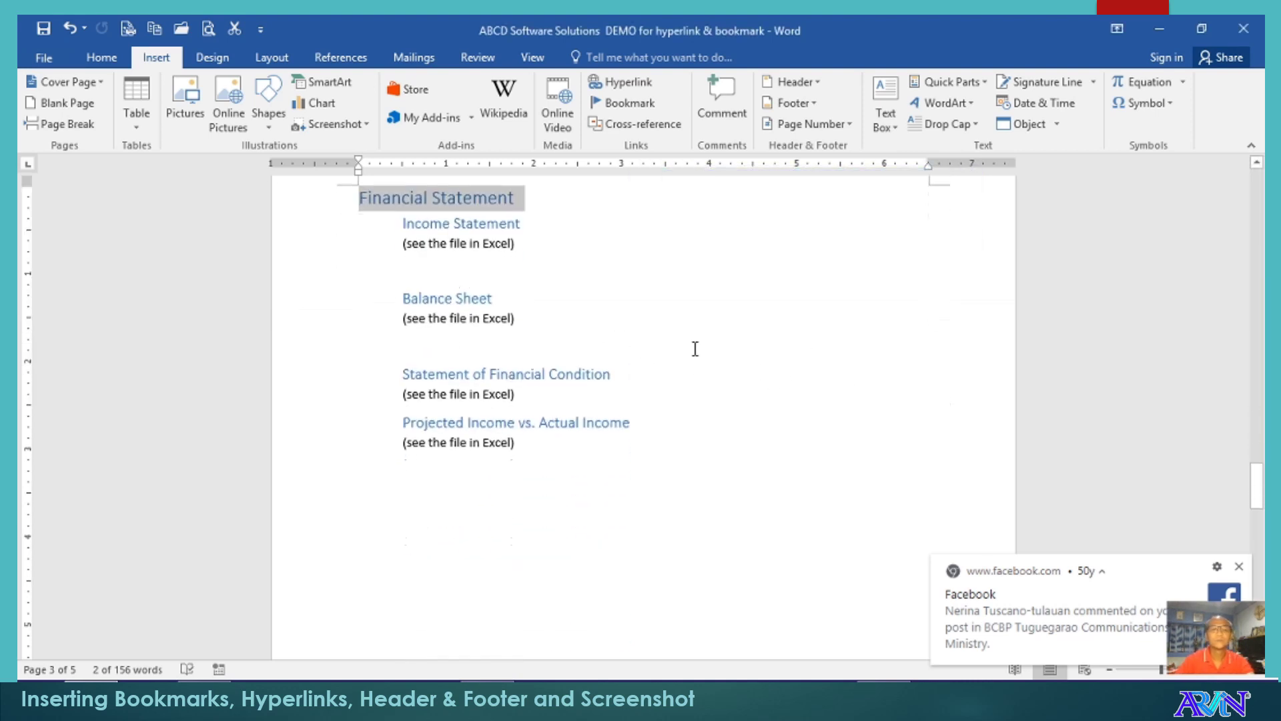
left_click(1240, 567)
scroll(650, 397, "down", 3)
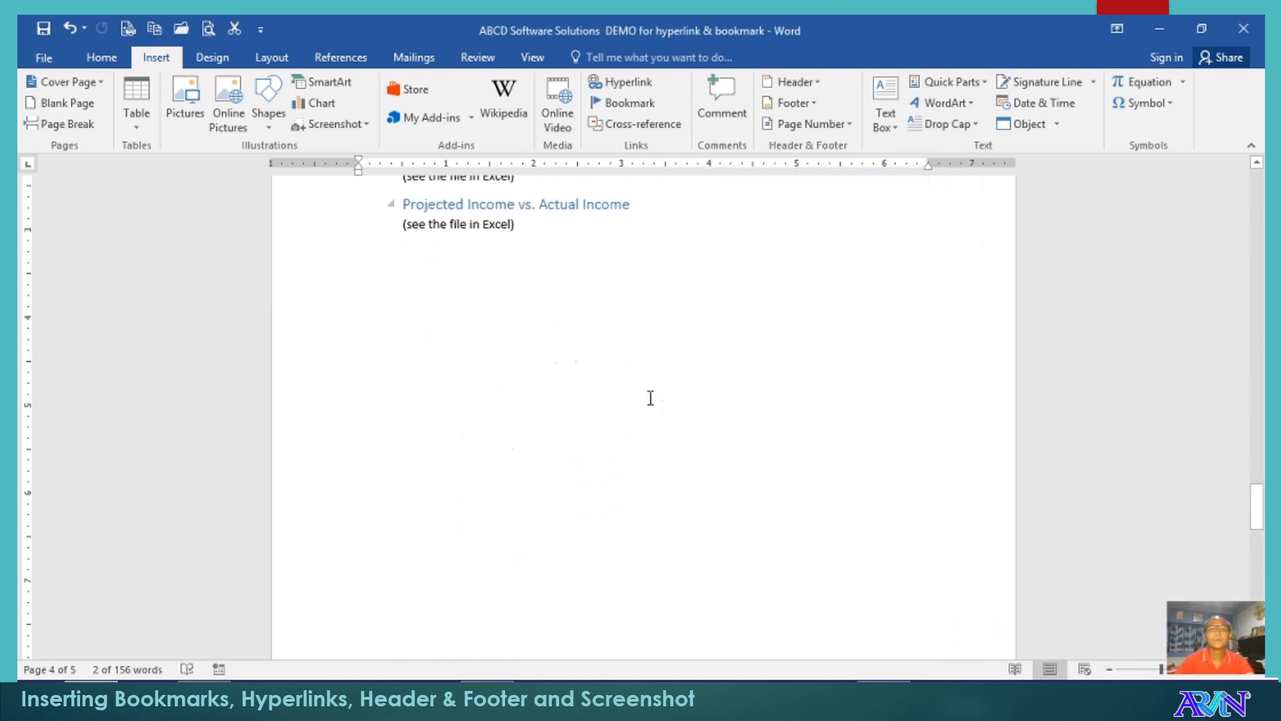
scroll(651, 397, "down", 8)
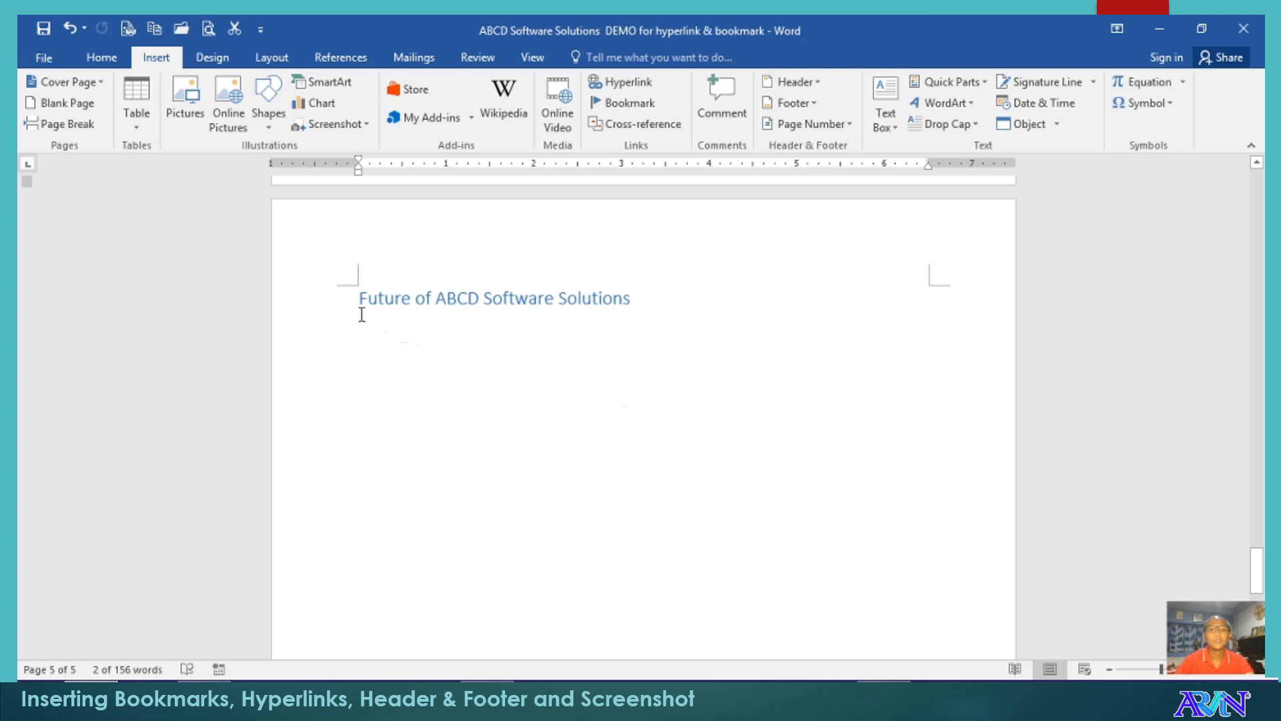
left_click_drag(360, 310, 635, 304)
left_click(607, 103)
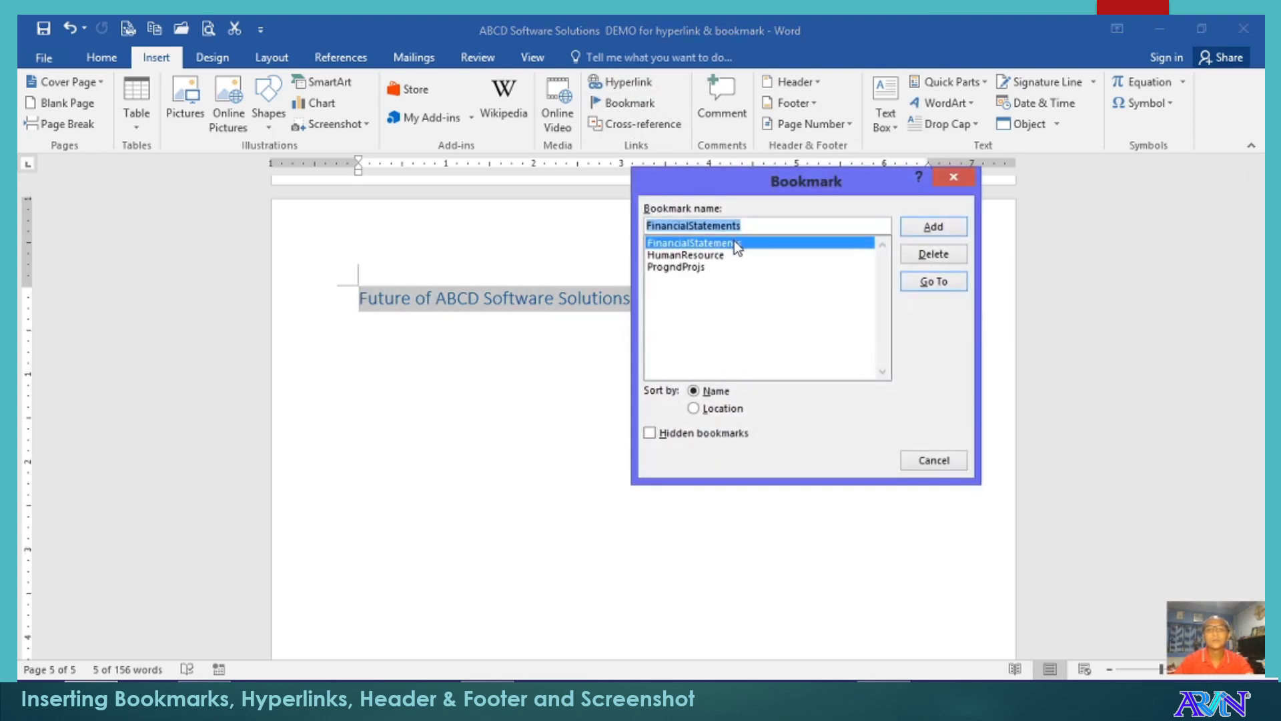
type("Fut")
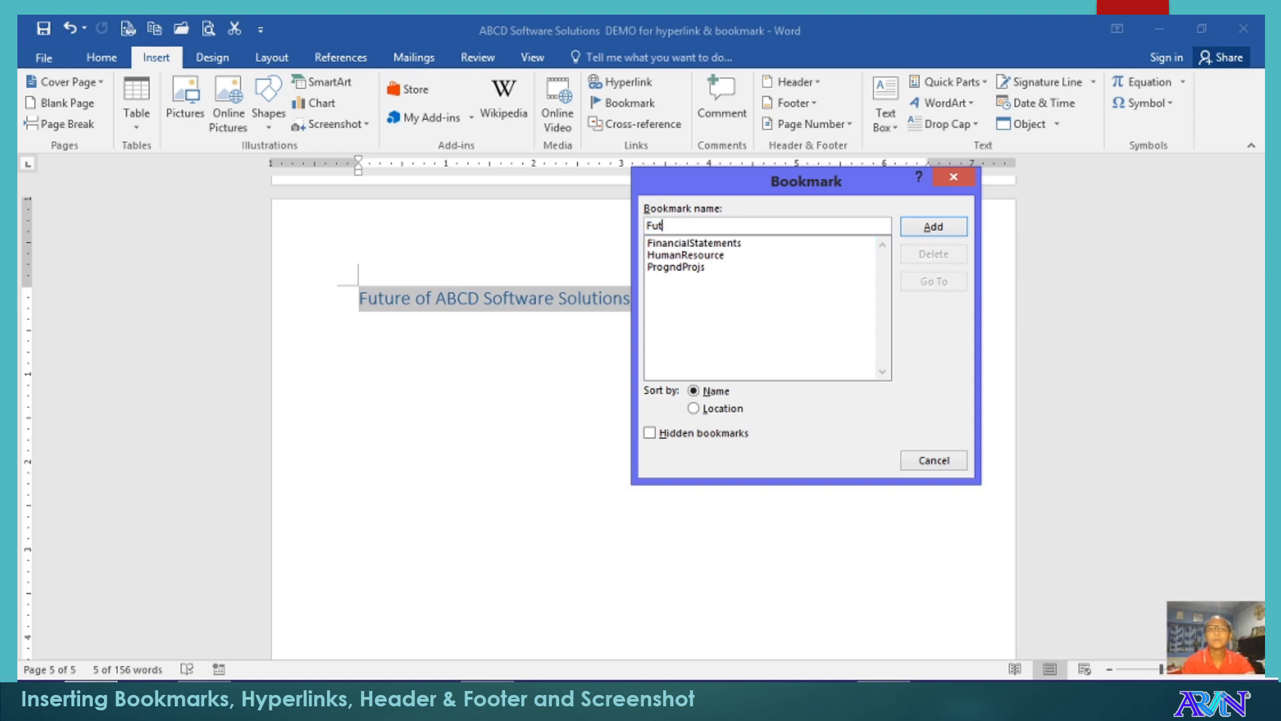
type("ur")
key("BackSpace")
key("BackSpace")
key("BackSpace")
type("u")
key("BackSpace")
type("ture")
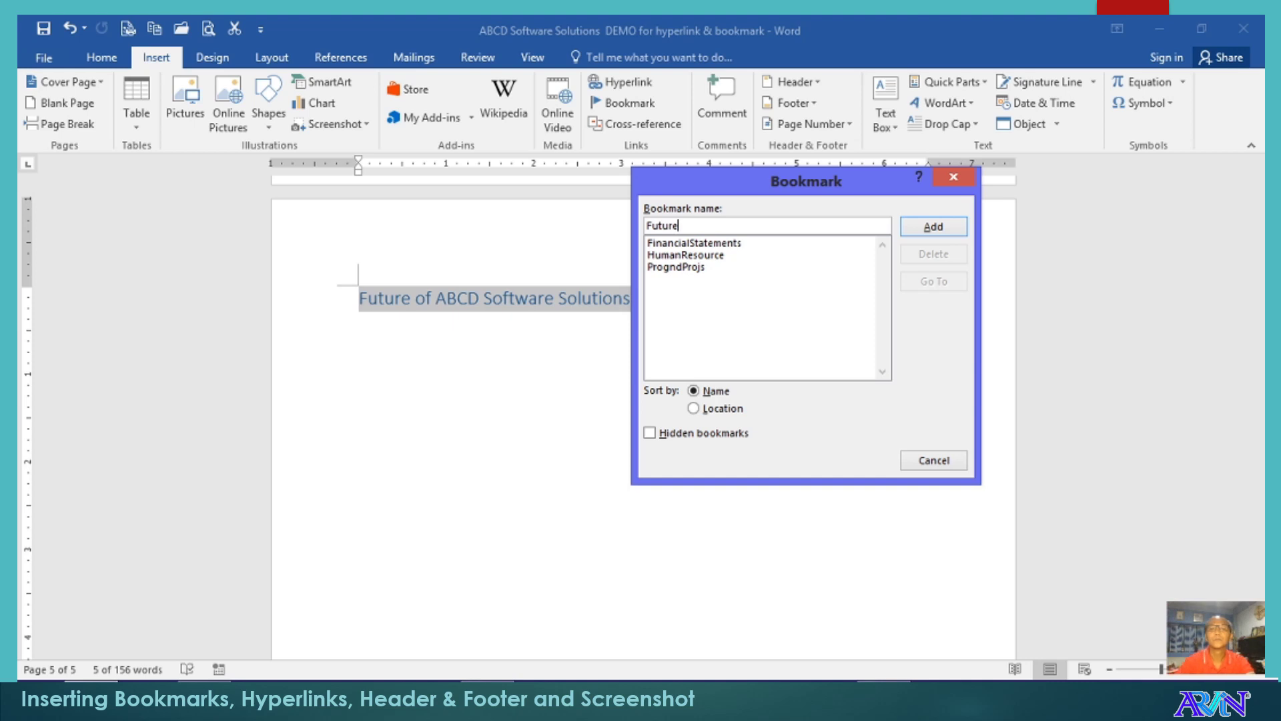
left_click(931, 230)
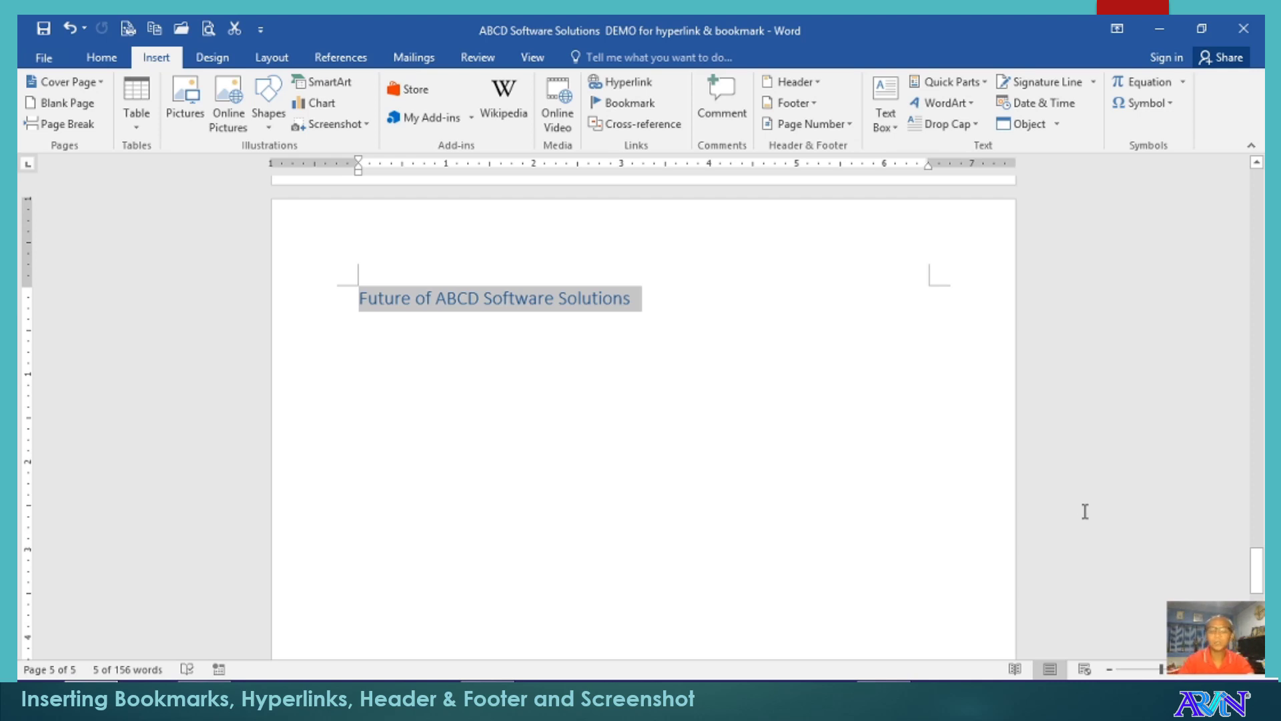
Step: Back on the title page, select The Human Resource list item and open Insert Hyperlink
key("ctrl+Home")
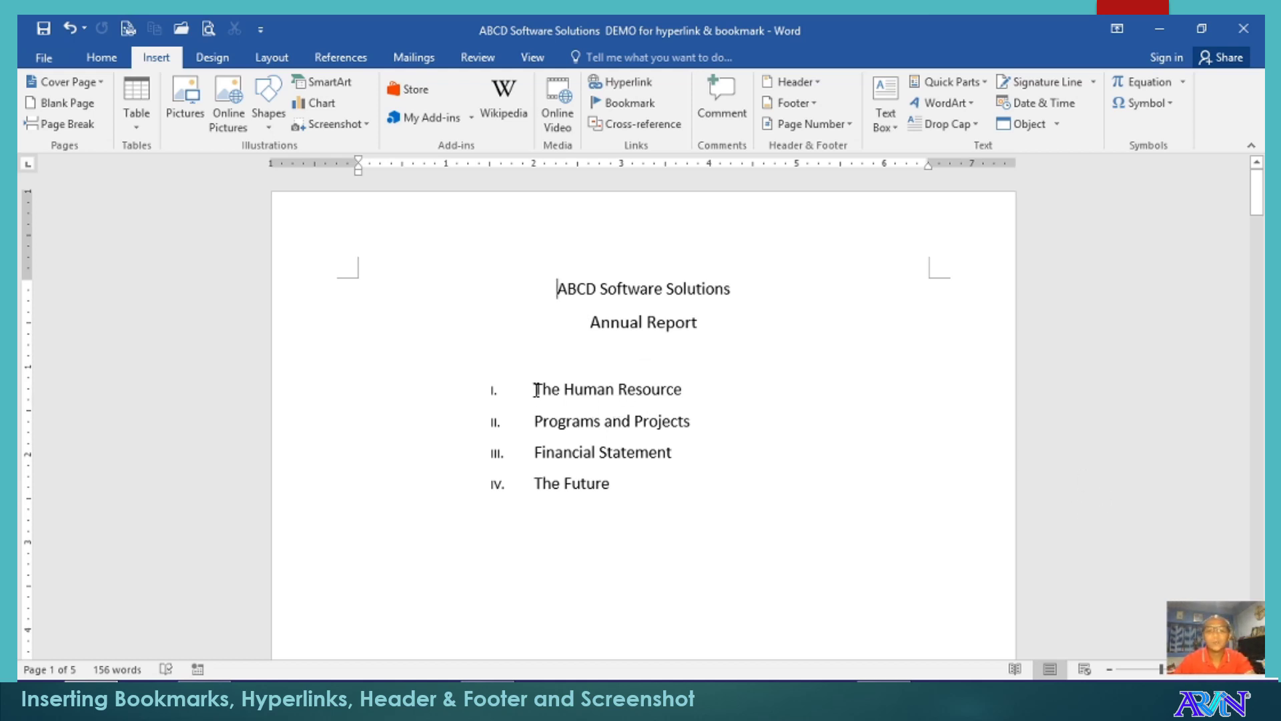
left_click_drag(536, 390, 690, 392)
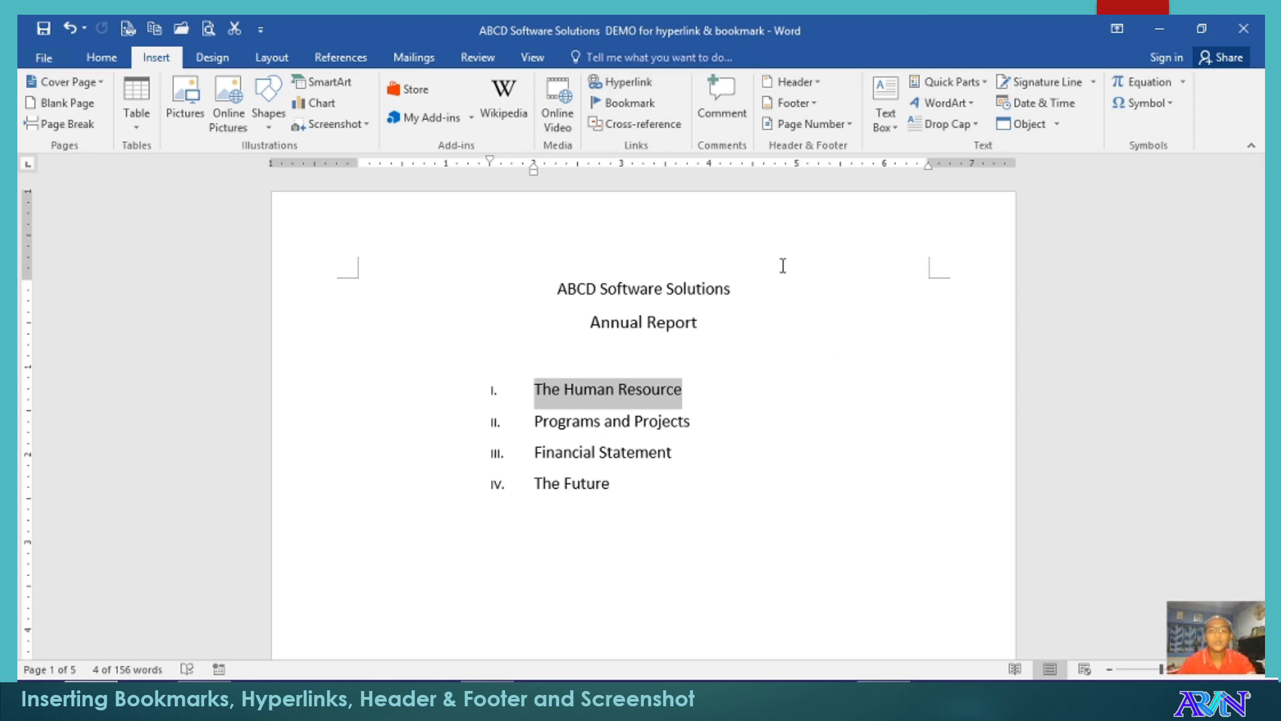
key("ctrl+k")
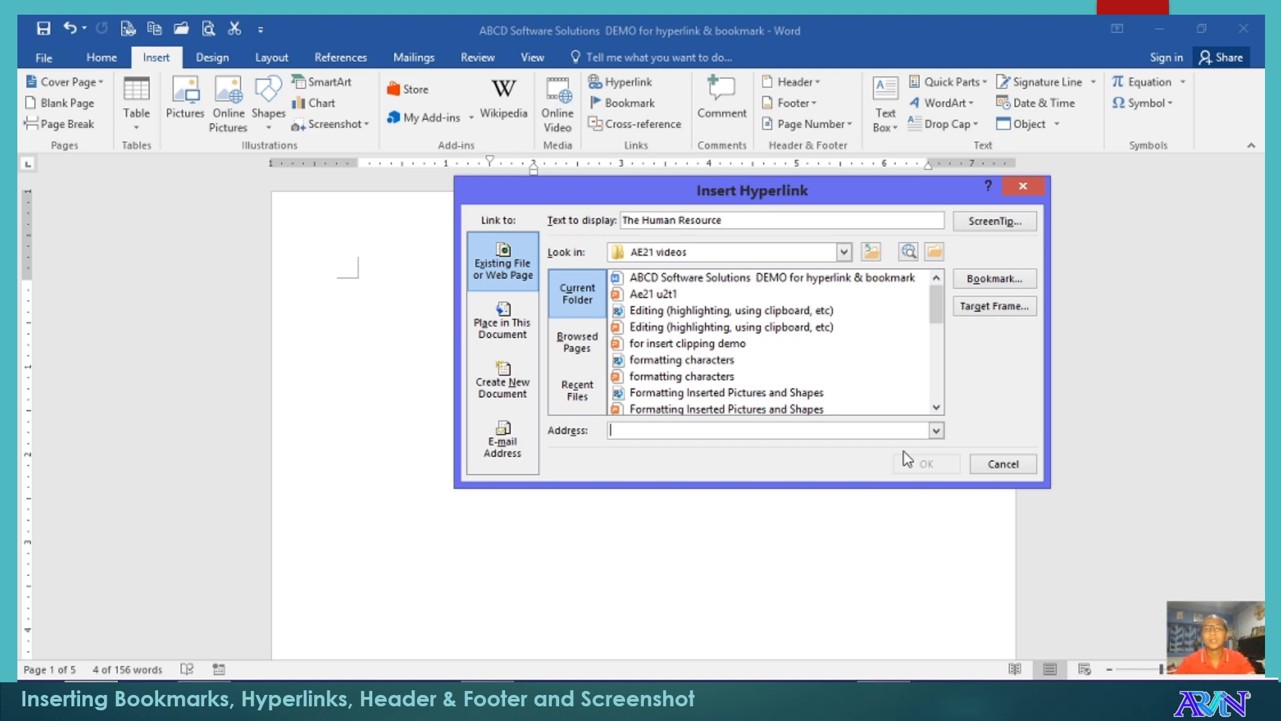
Step: Compare the link types and settle on Place in This Document for the target
left_click_drag(774, 189, 729, 193)
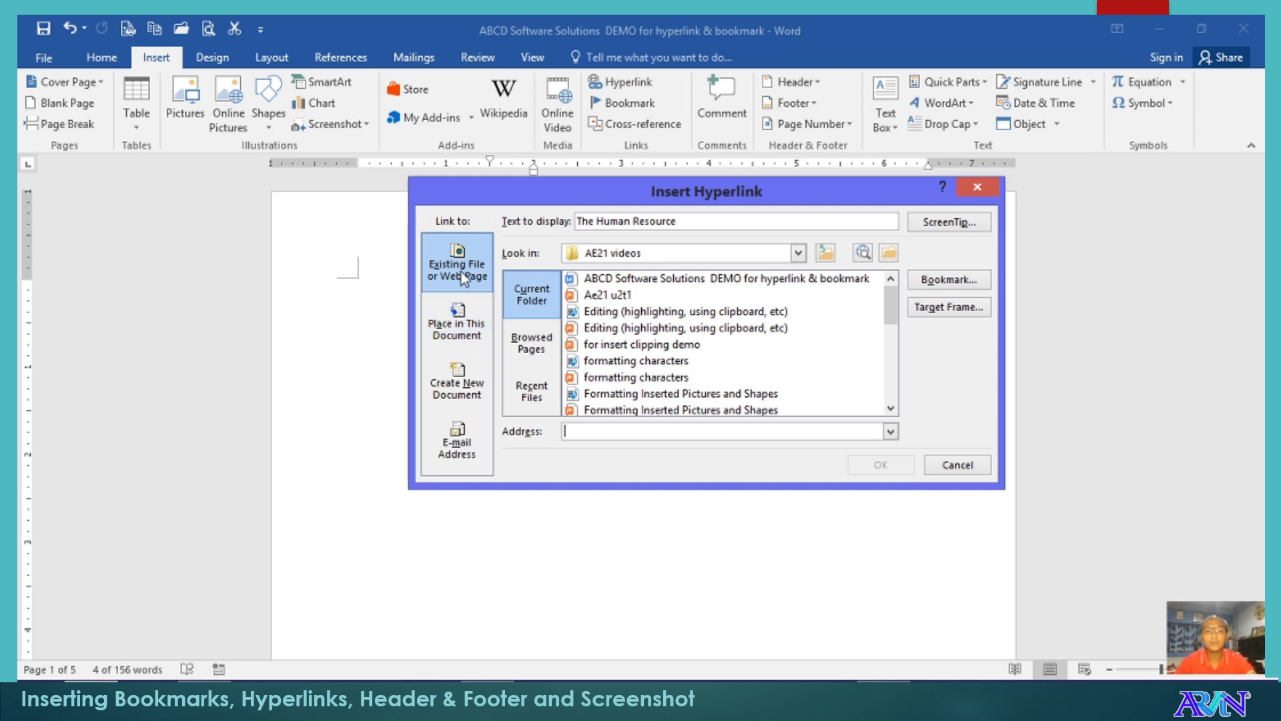
left_click(463, 332)
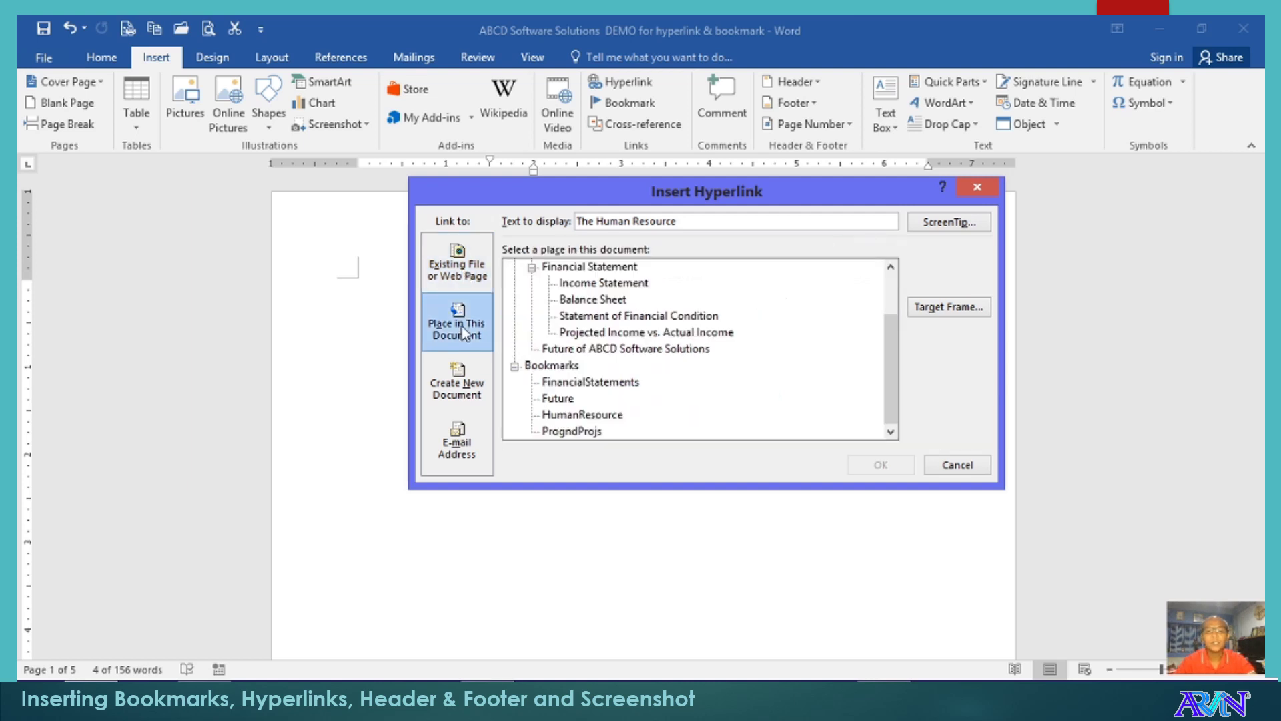
left_click(470, 394)
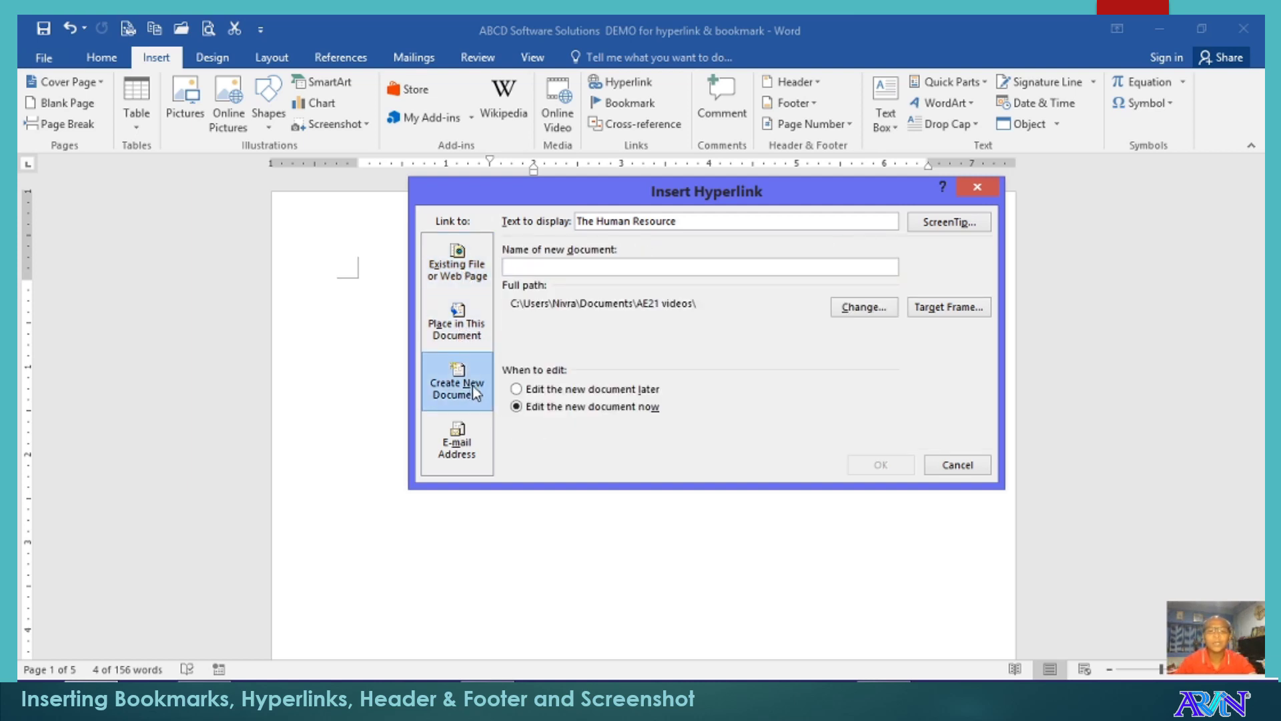
left_click(472, 443)
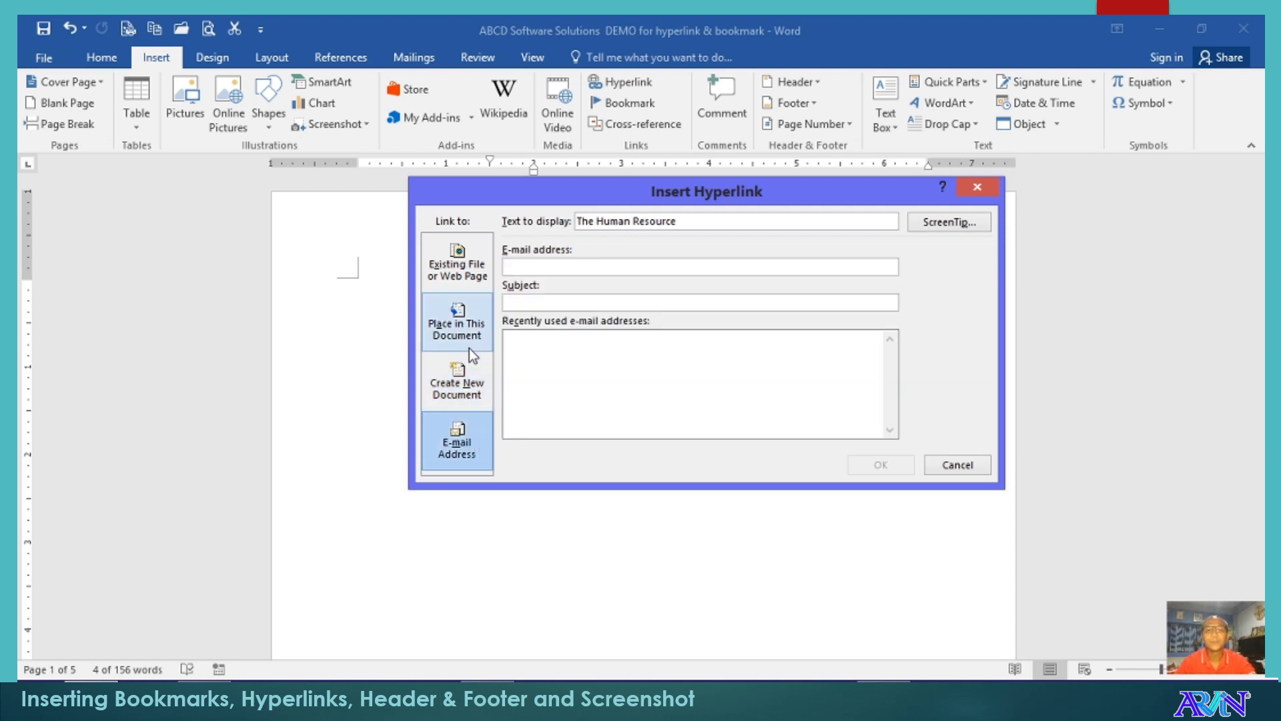
left_click(460, 325)
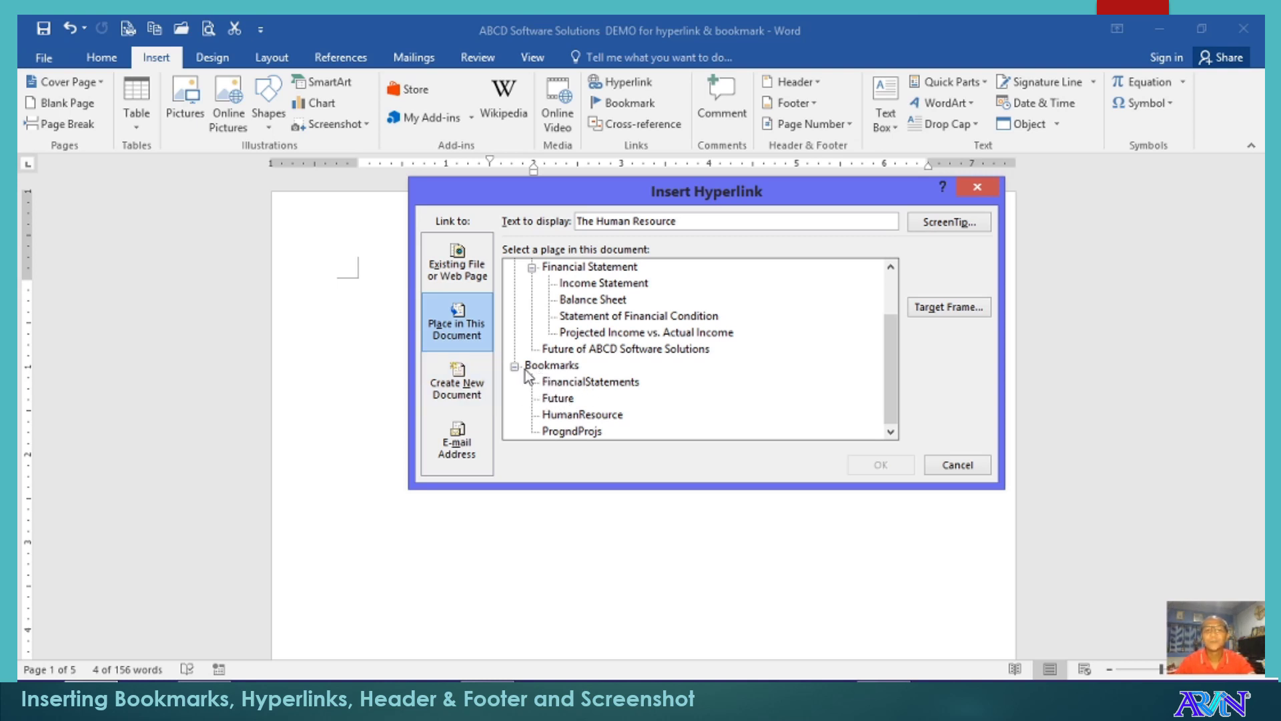
Step: Collapse Headings, expand Bookmarks and pick HumanResource as the link destination
scroll(553, 310, "up", 2)
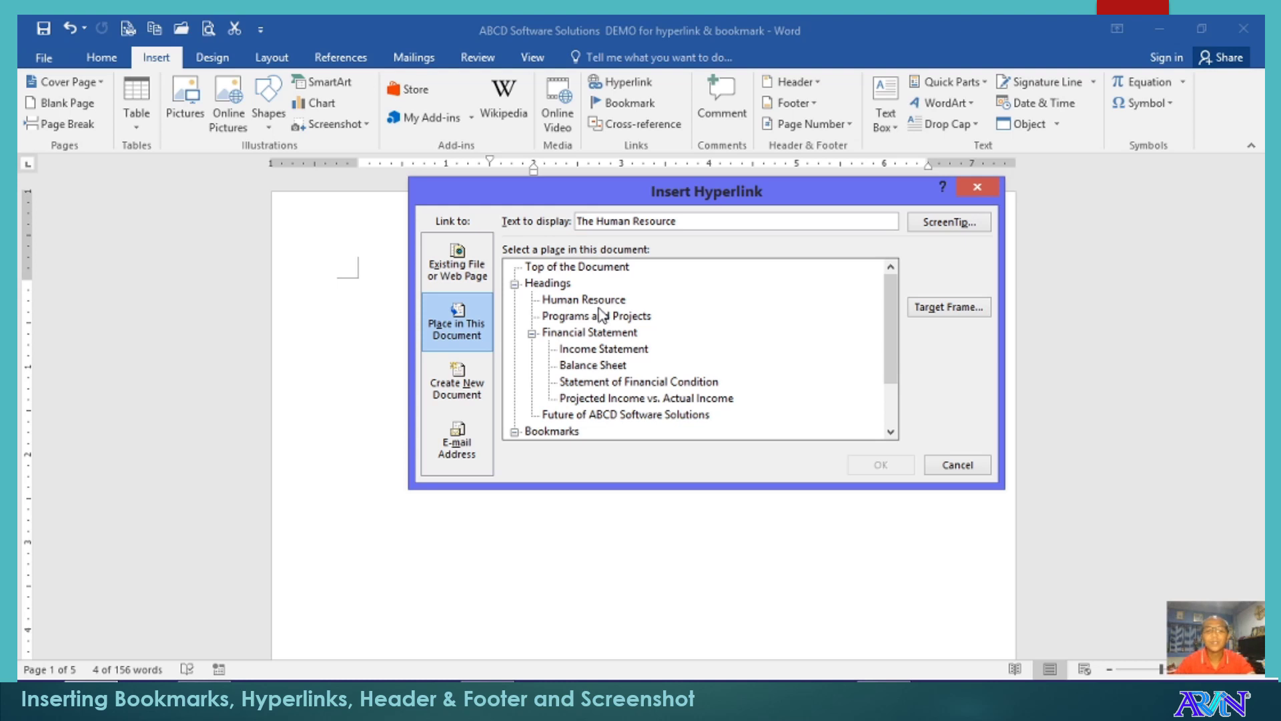
scroll(602, 314, "down", 1)
scroll(602, 313, "down", 1)
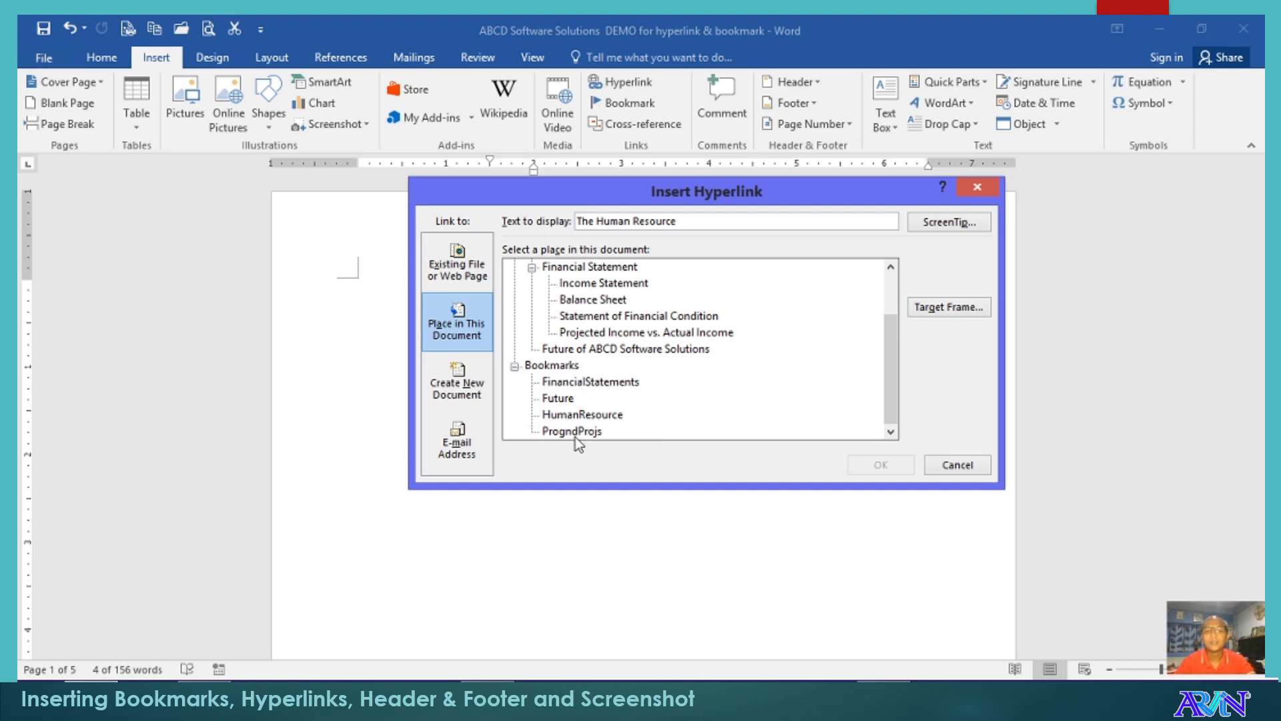
scroll(587, 424, "up", 2)
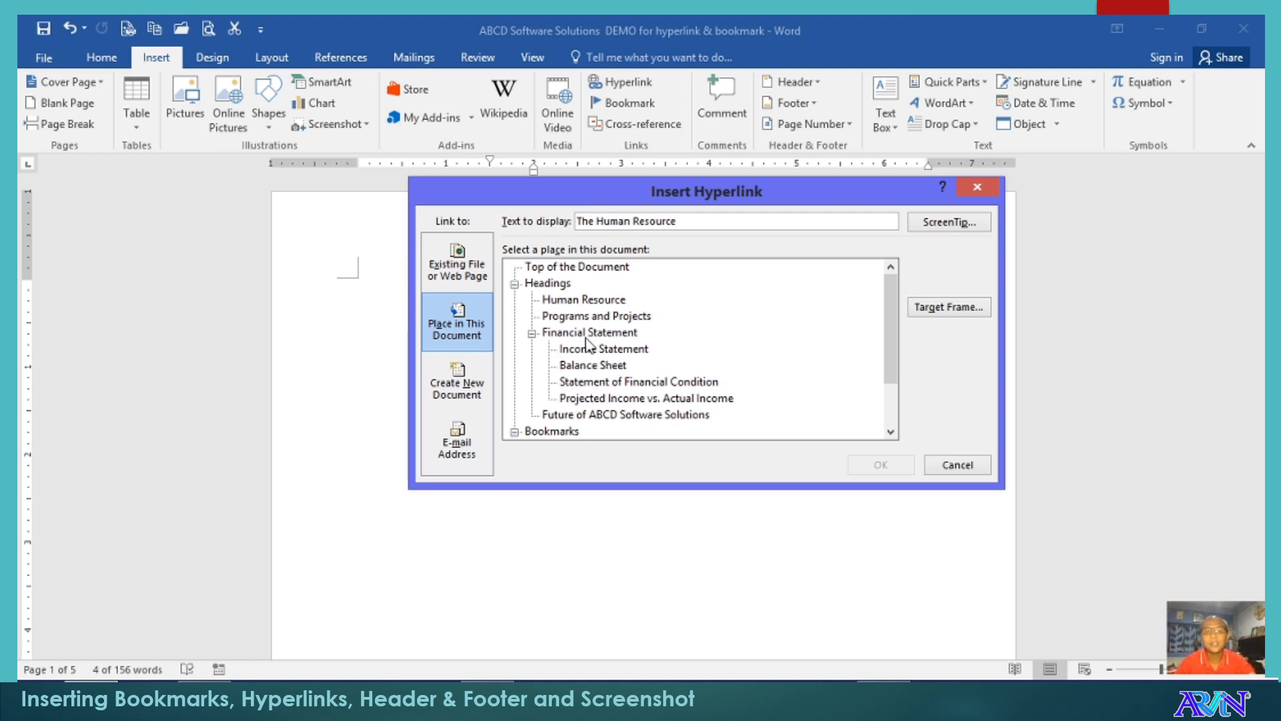
scroll(591, 386, "down", 2)
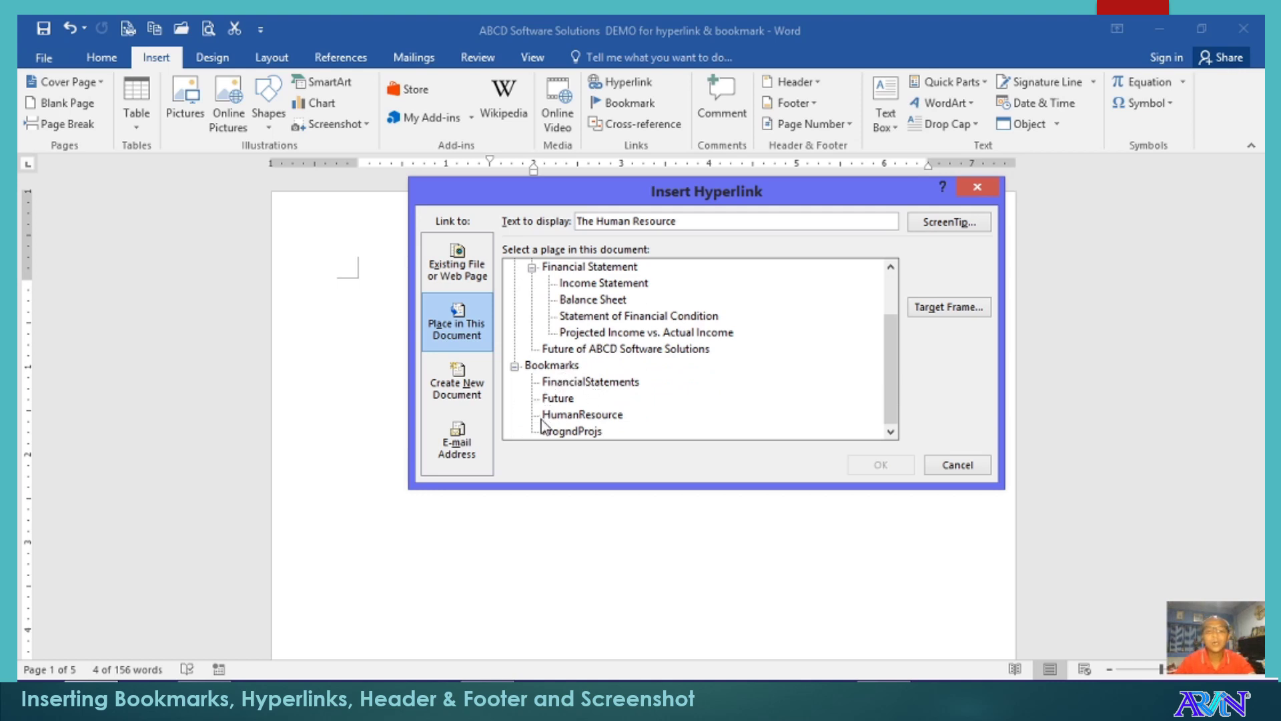
left_click(515, 366)
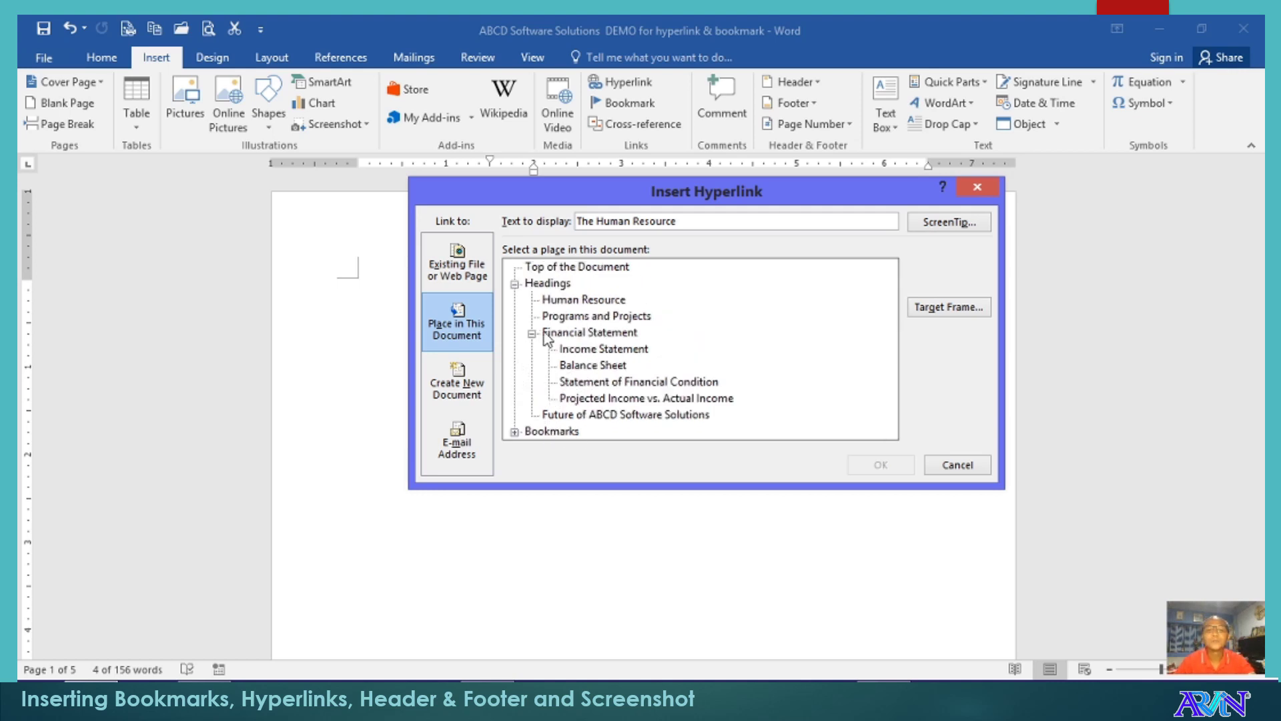
left_click(514, 285)
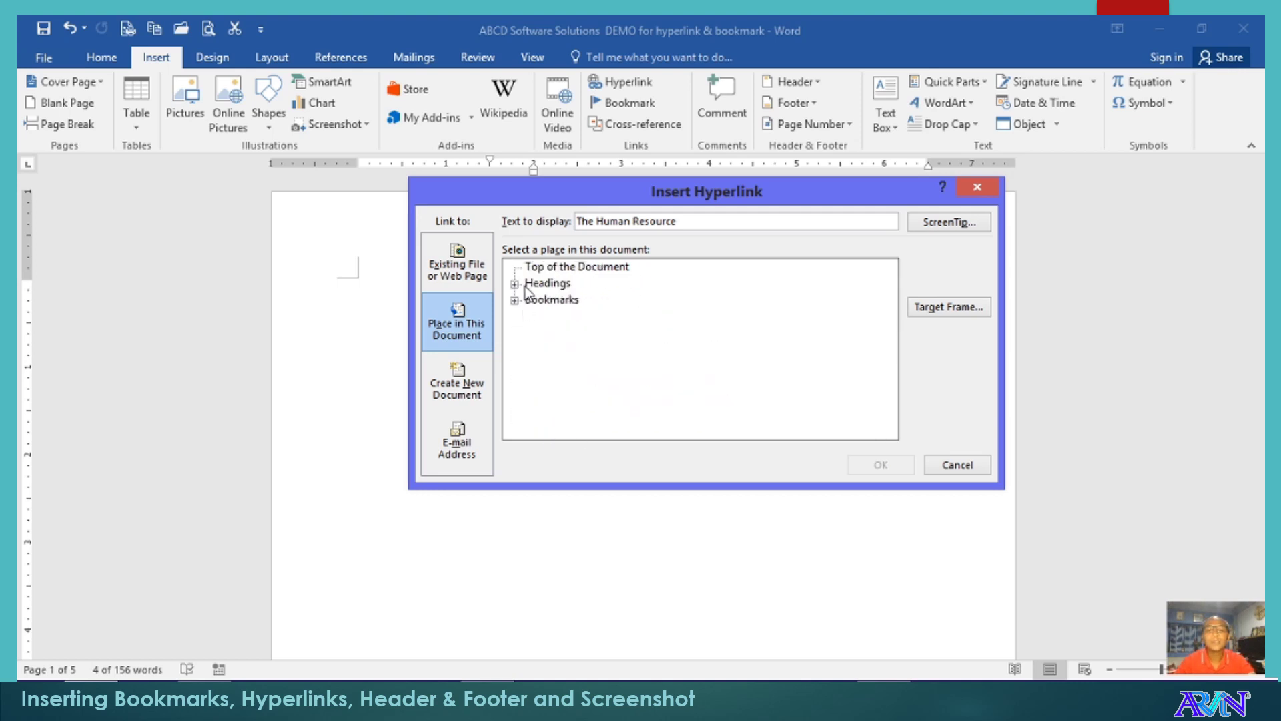
left_click(514, 300)
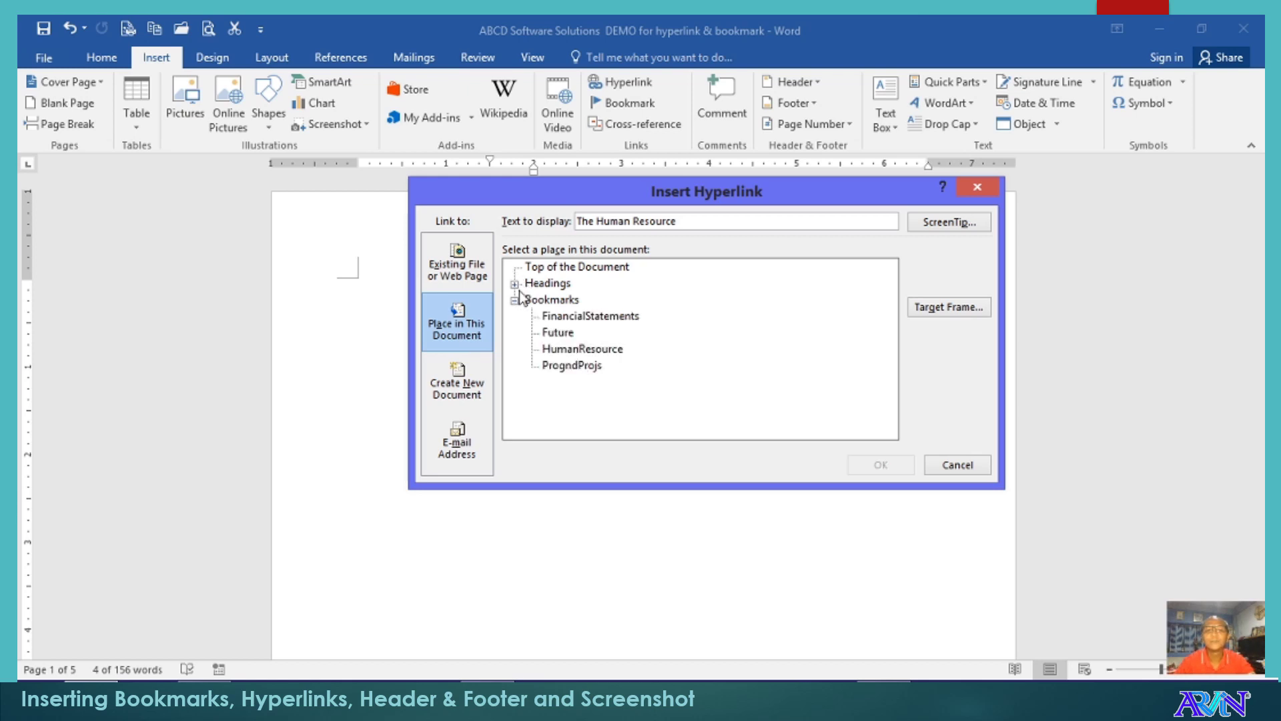
left_click(579, 350)
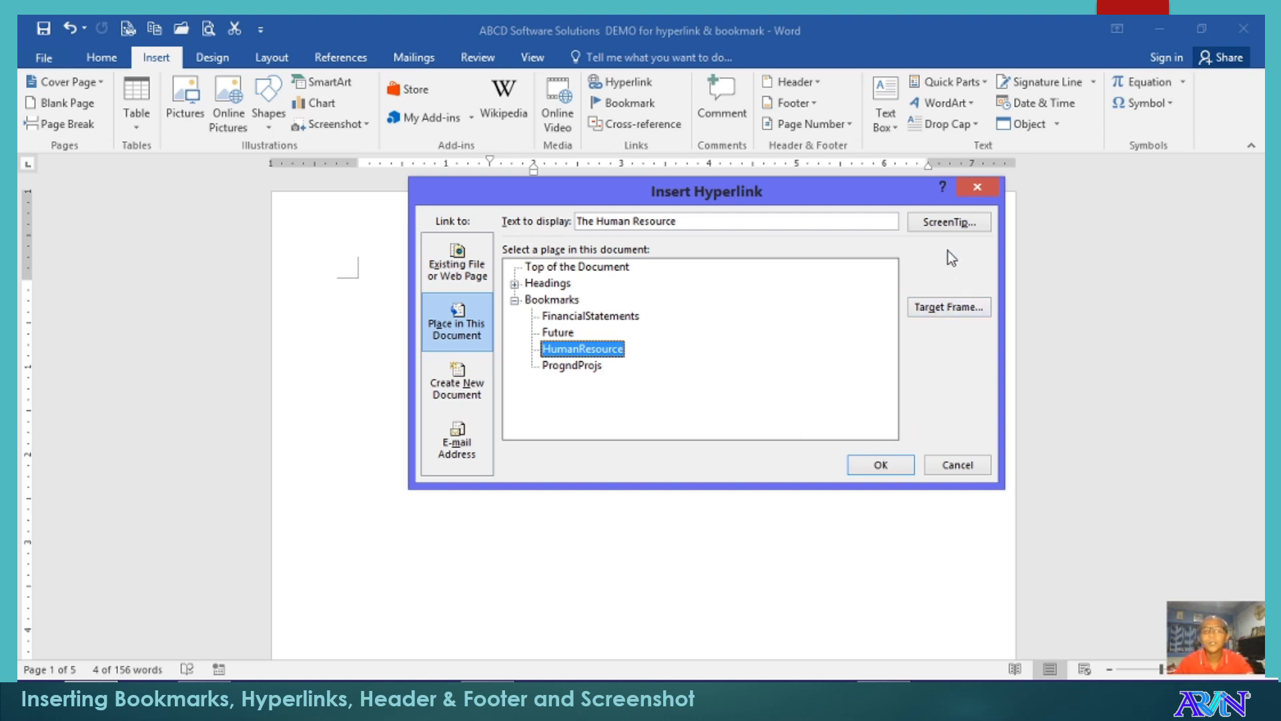
Step: Give the link the ScreenTip 'Human Resource Updates' and create the hyperlink
left_click(953, 225)
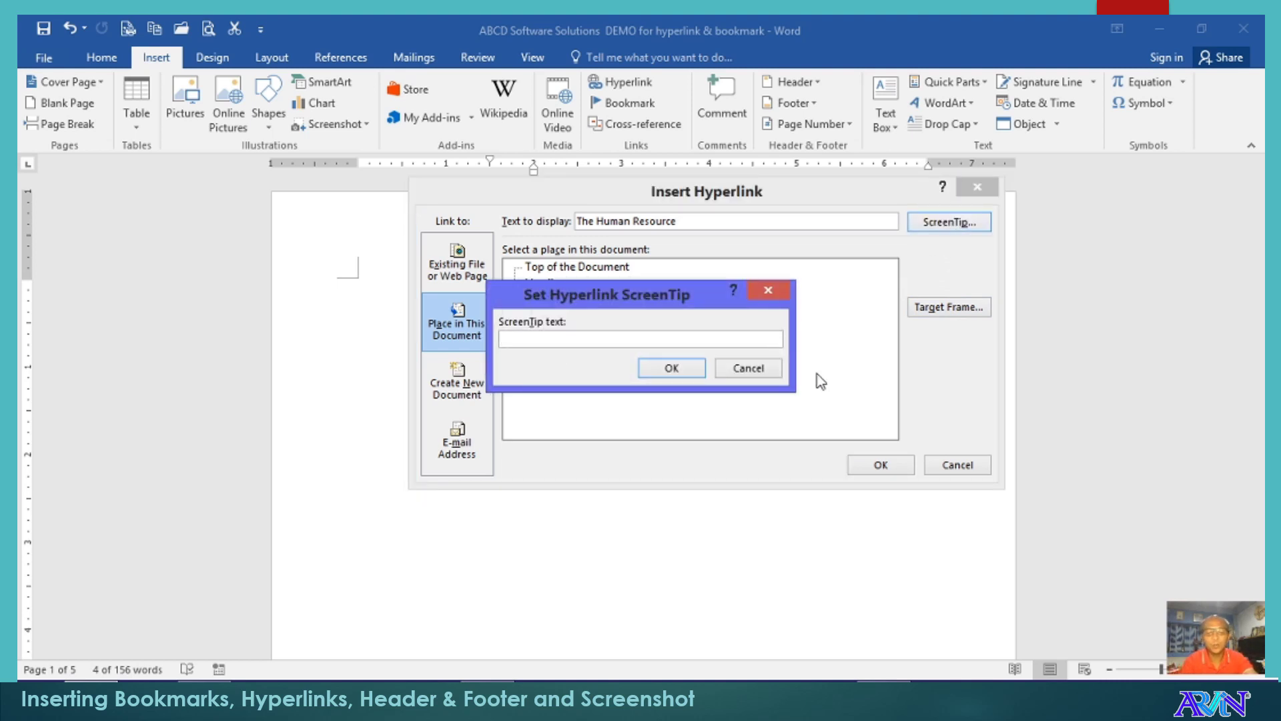
type("Humran")
key("BackSpace")
key("BackSpace")
type("an Res")
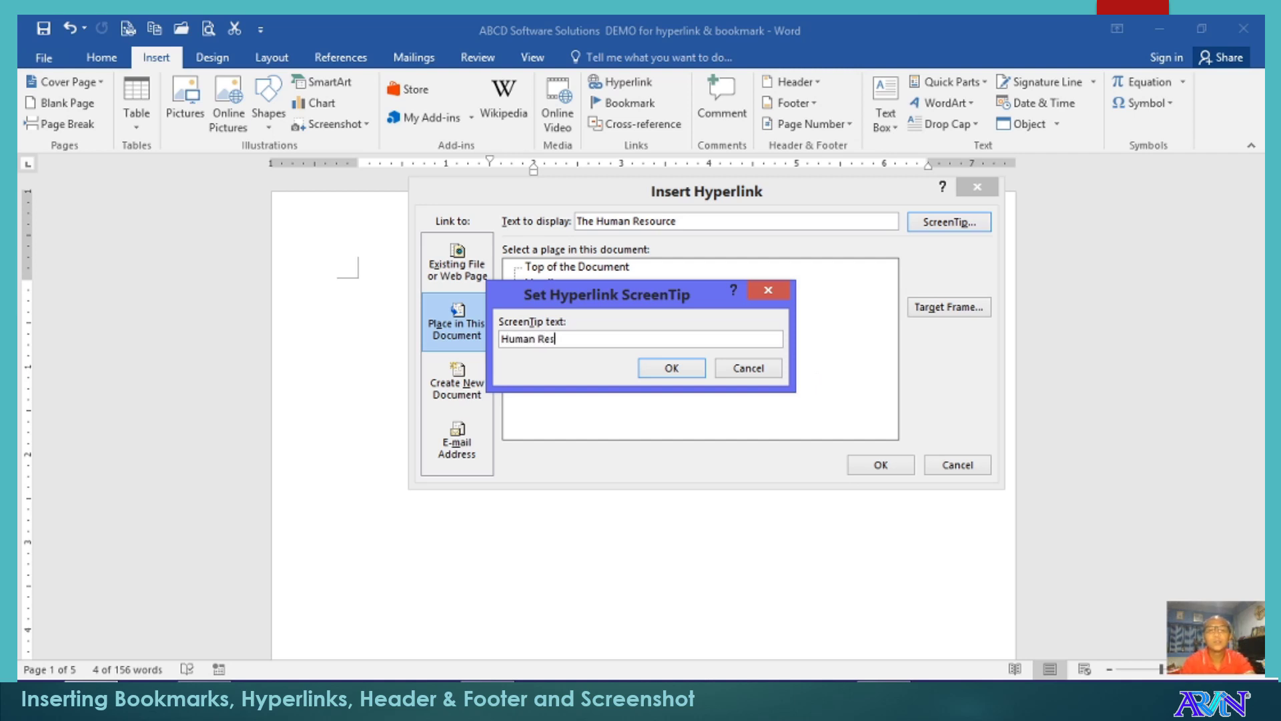
type("ource Up")
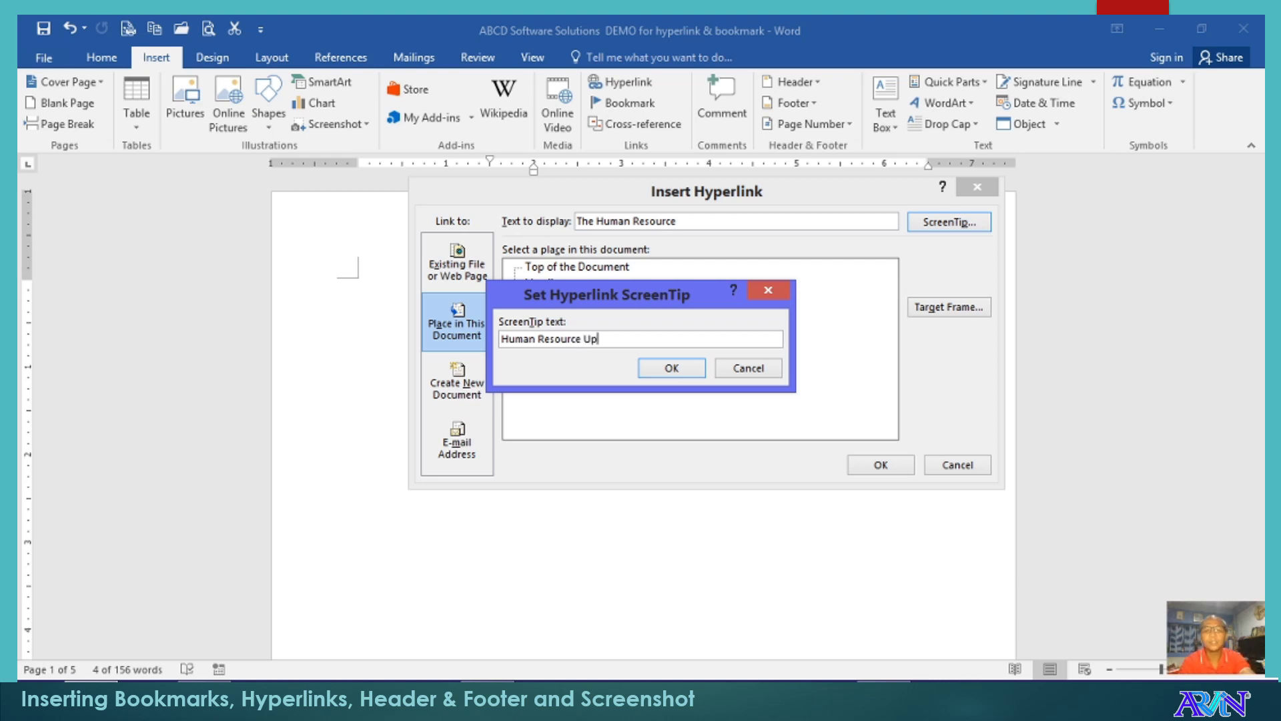
type("dated\\")
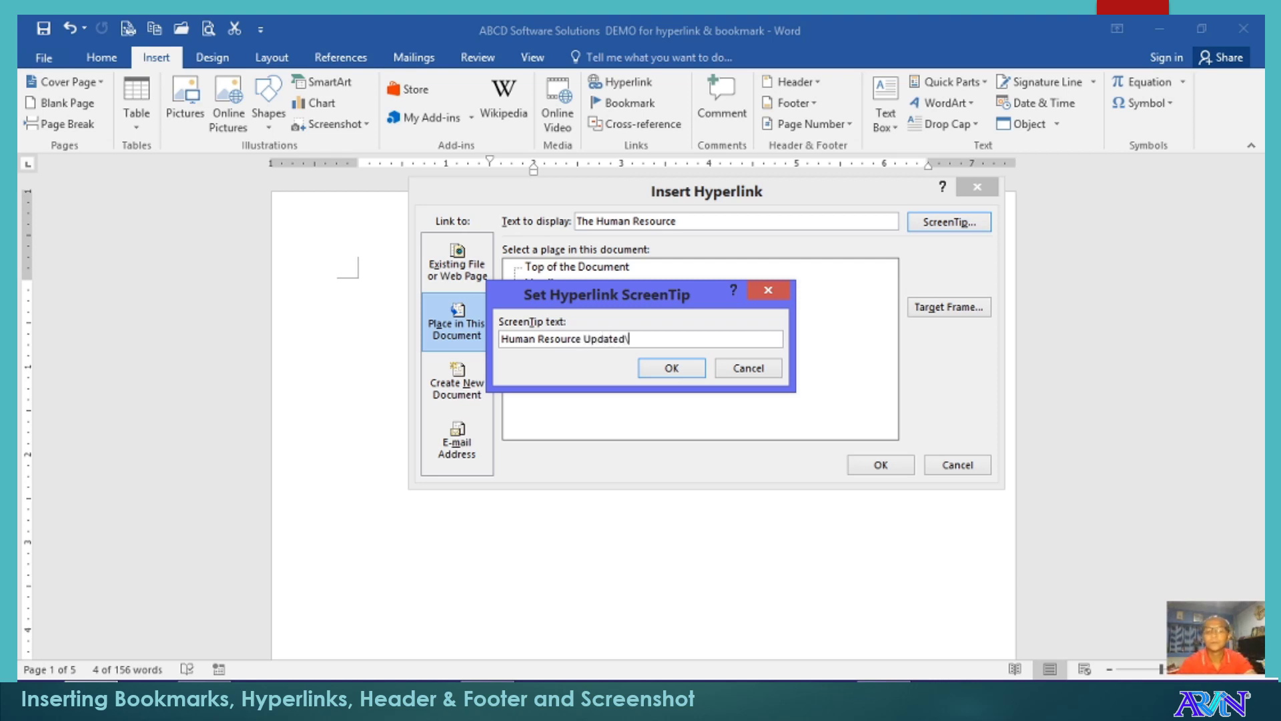
key("BackSpace")
key("BackSpace")
type("s")
left_click(670, 367)
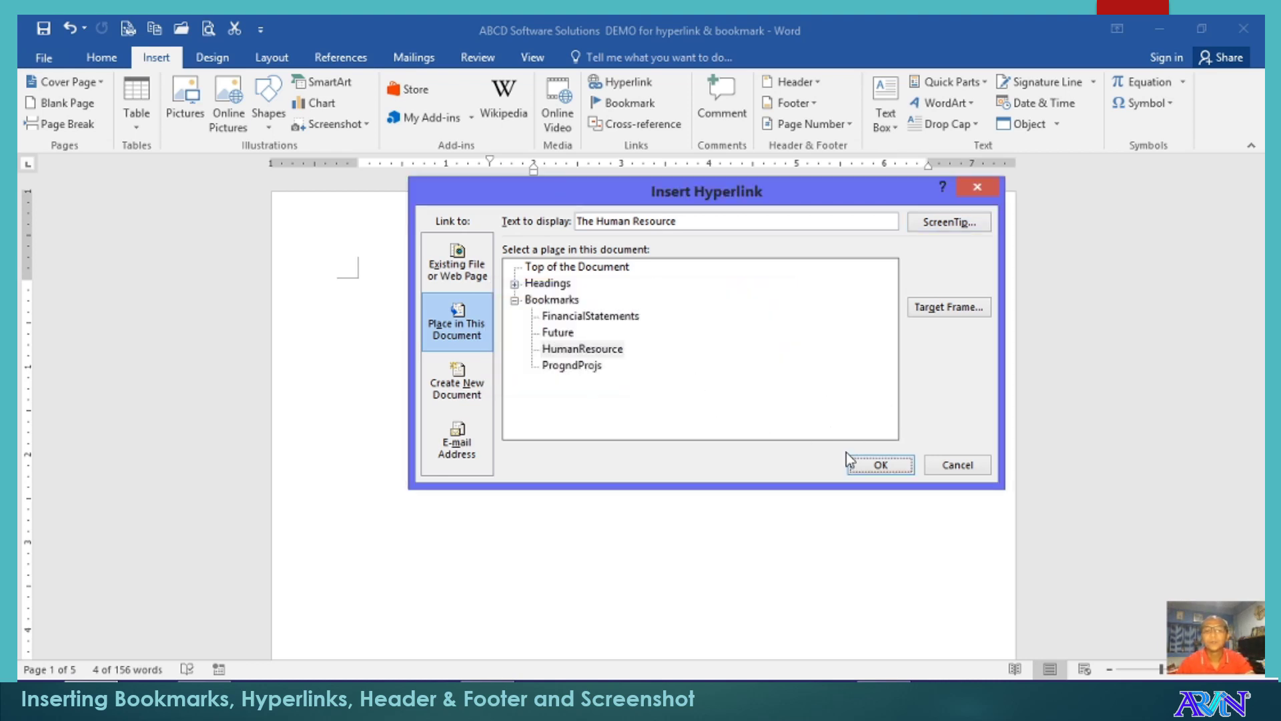
left_click(881, 466)
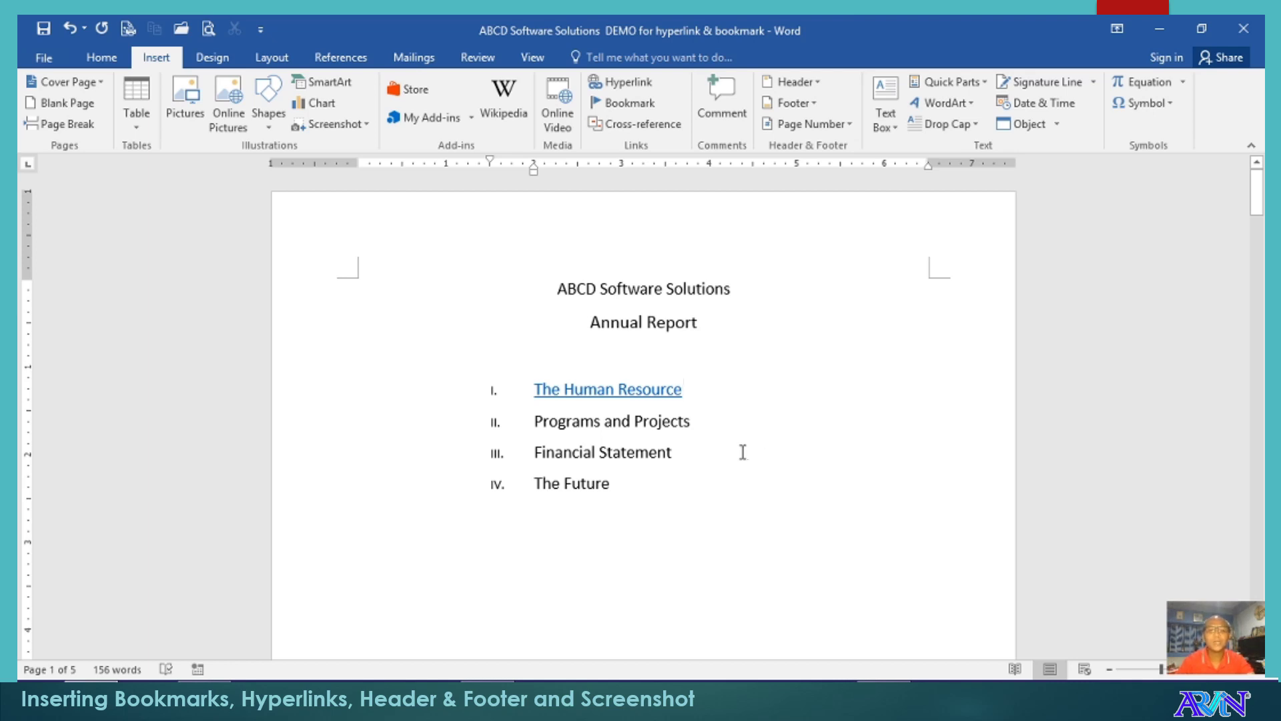
Step: Test The Human Resource link, then return to the top of the document
mouse_move(612, 390)
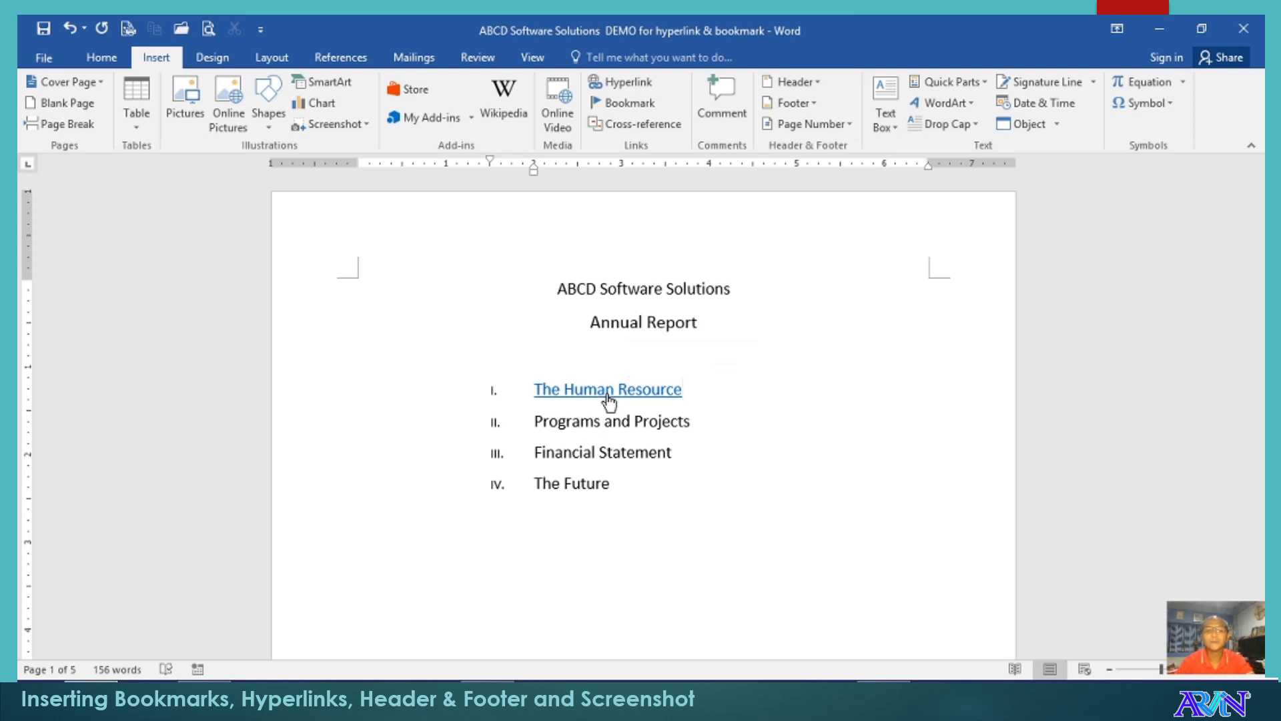
left_click(610, 397, "ctrl")
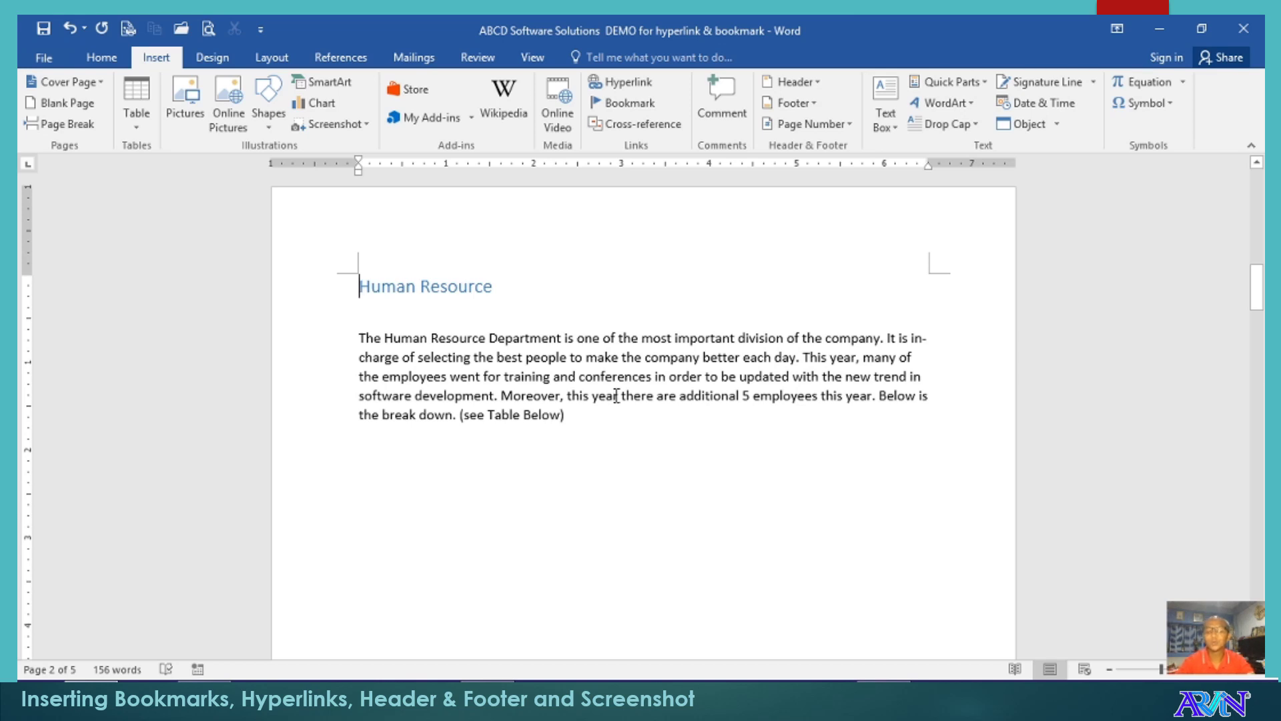
key("ctrl+Home")
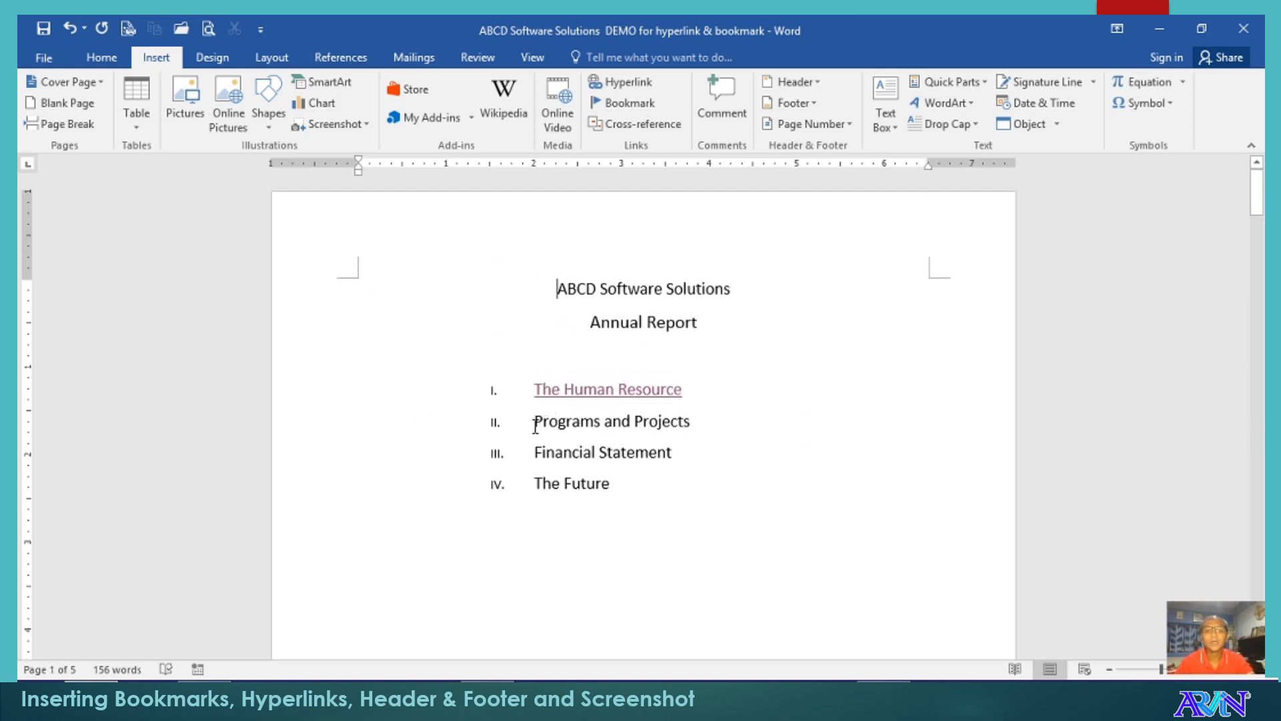
Step: Link Programs and Projects to its heading and Financial Statement to the FinancialStatements bookmark
left_click_drag(535, 420, 681, 421)
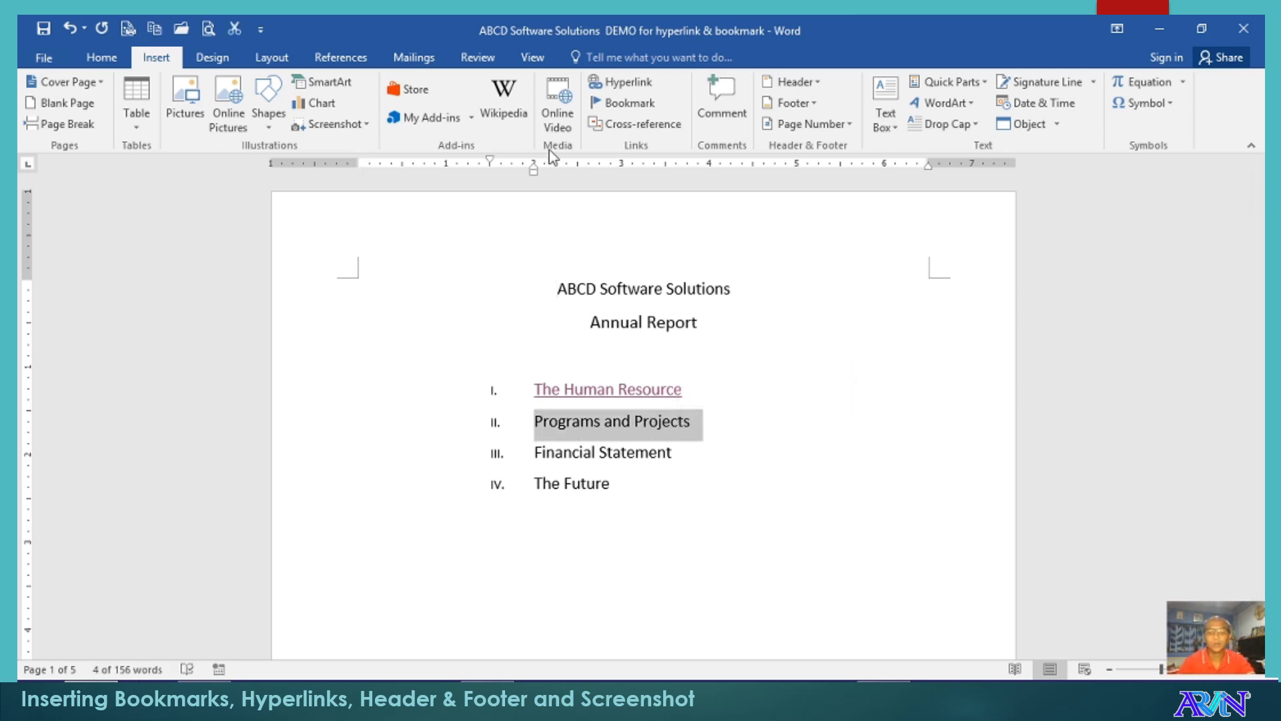
key("ctrl+k")
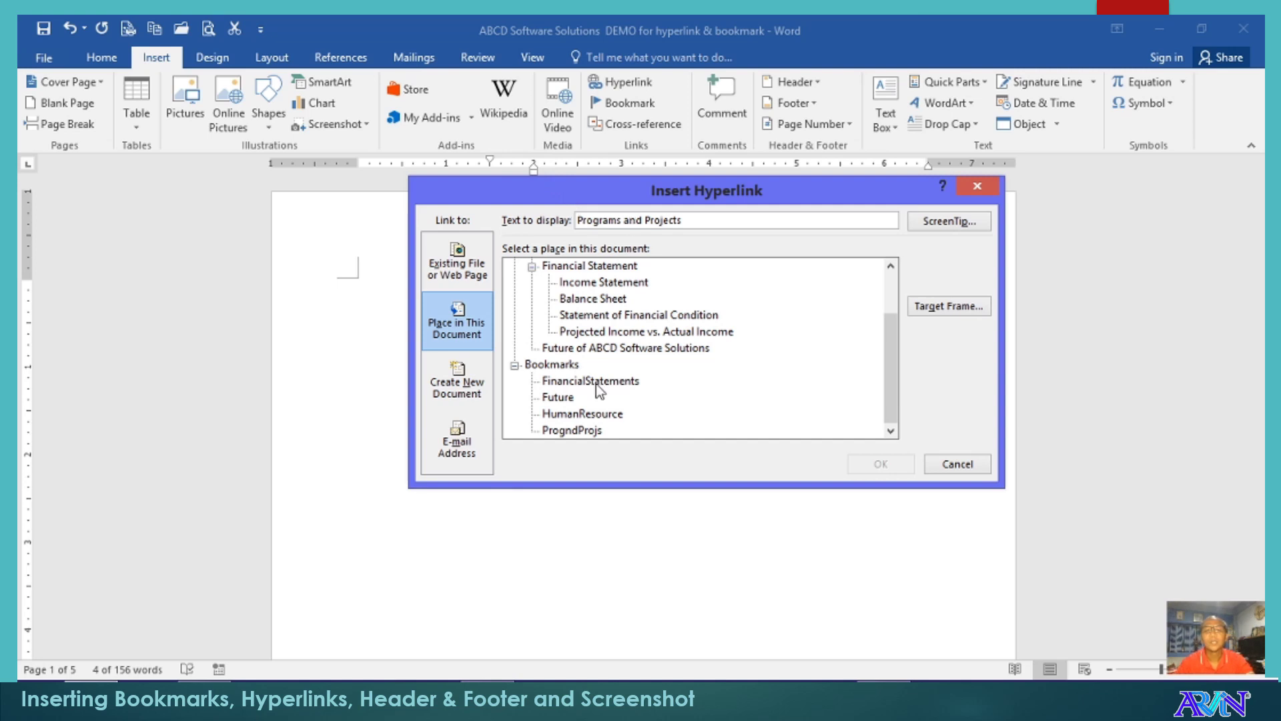
scroll(605, 325, "up", 1)
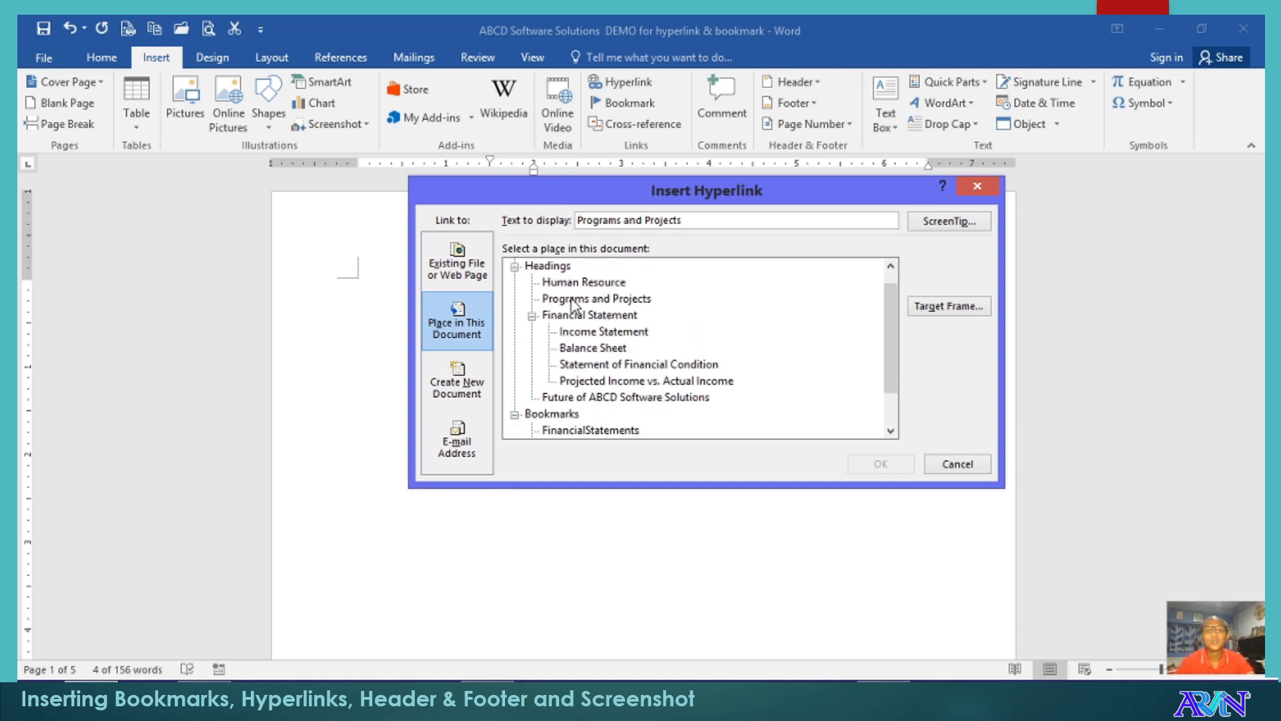
left_click(578, 299)
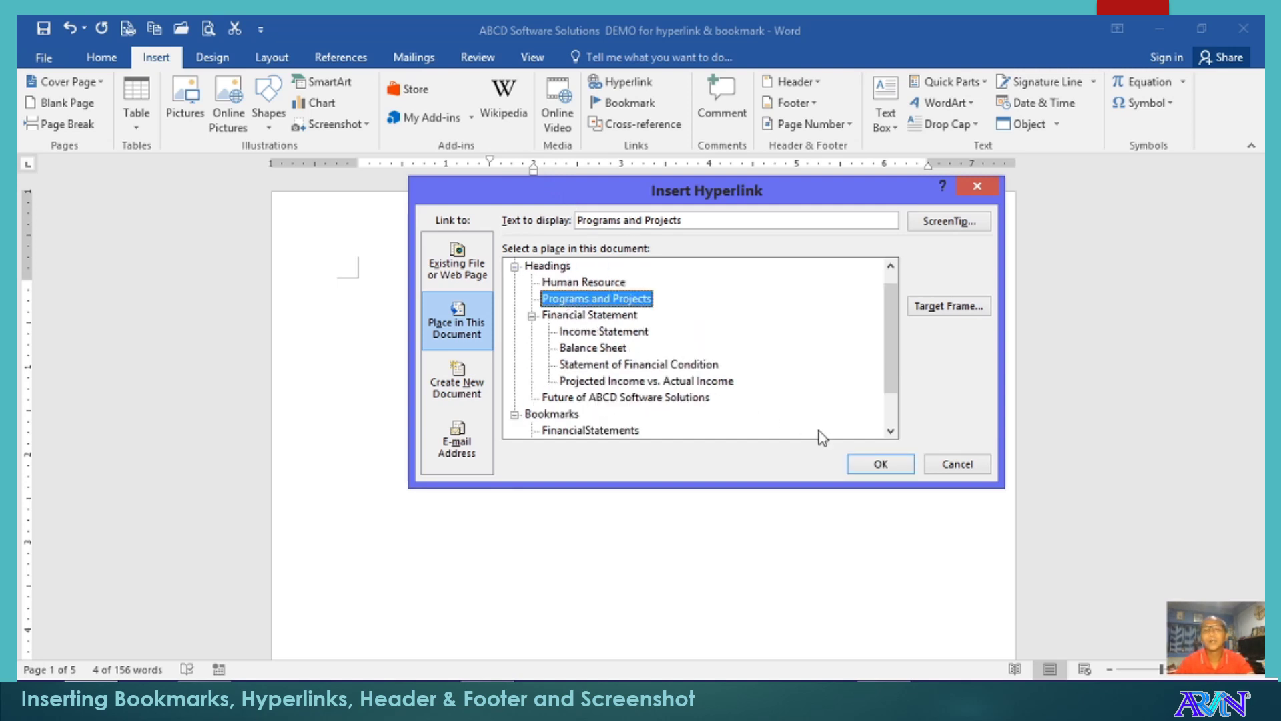
left_click(874, 463)
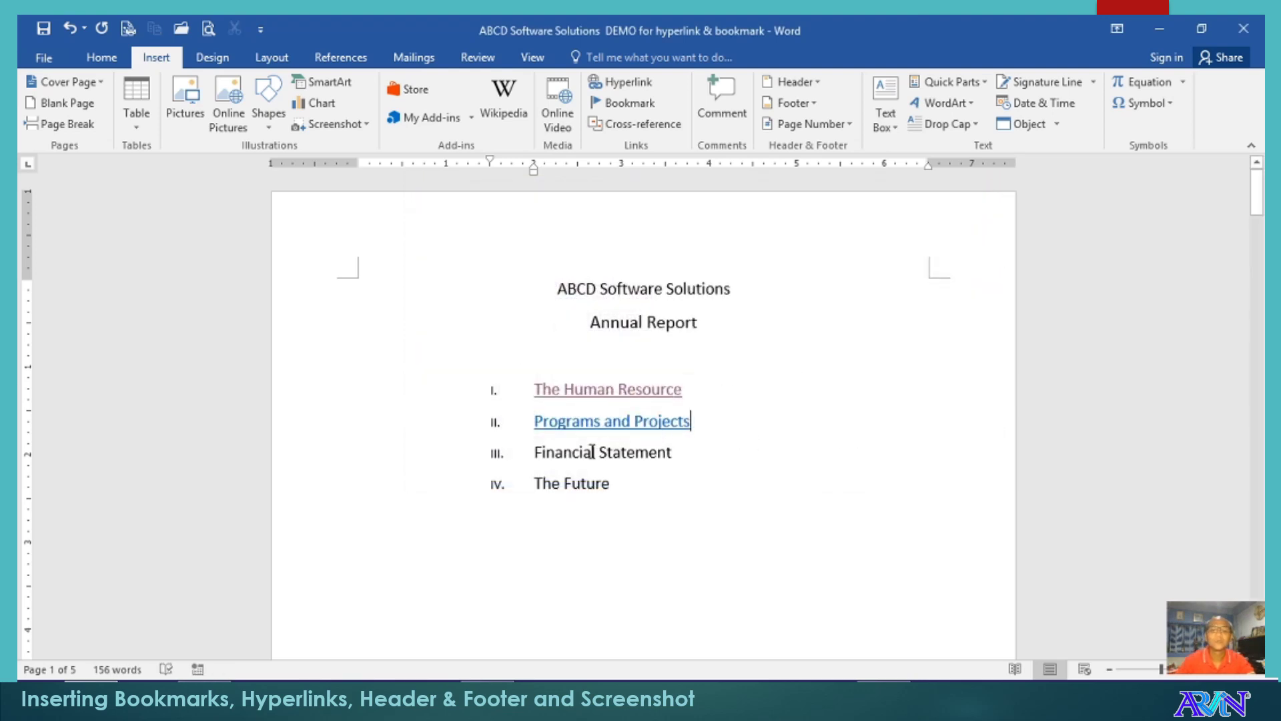
left_click_drag(537, 458, 652, 452)
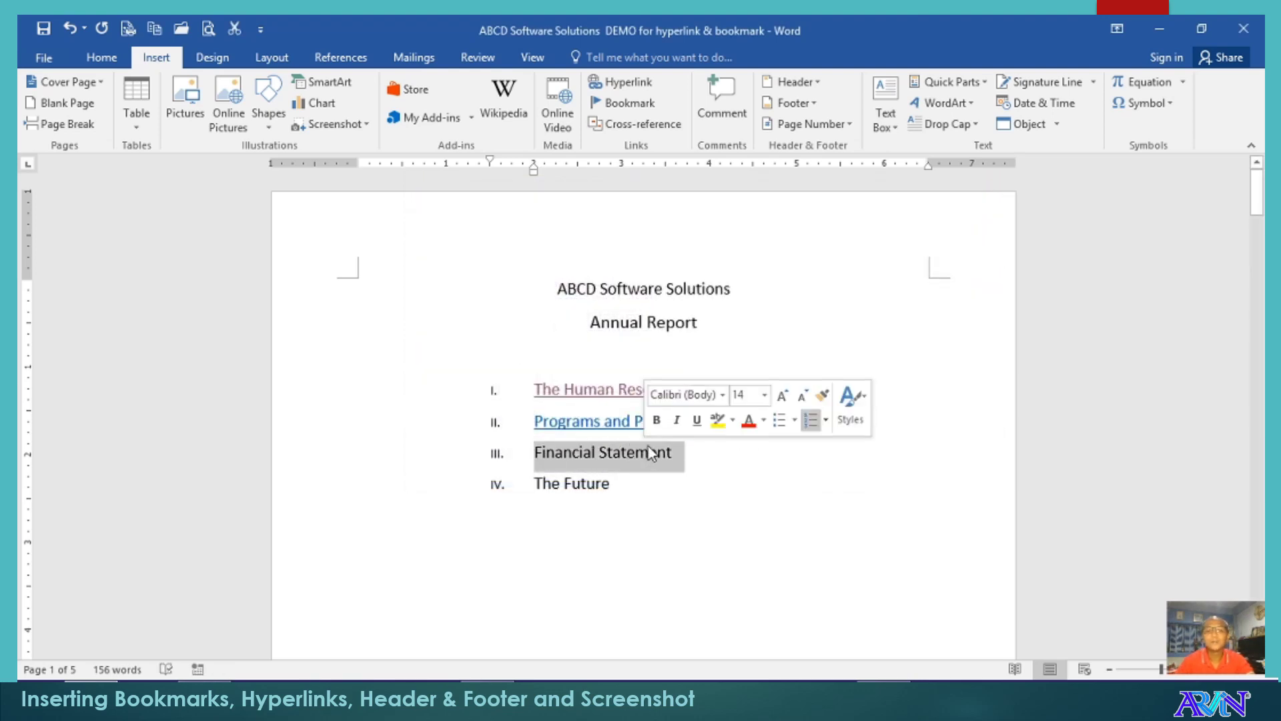
key("ctrl+k")
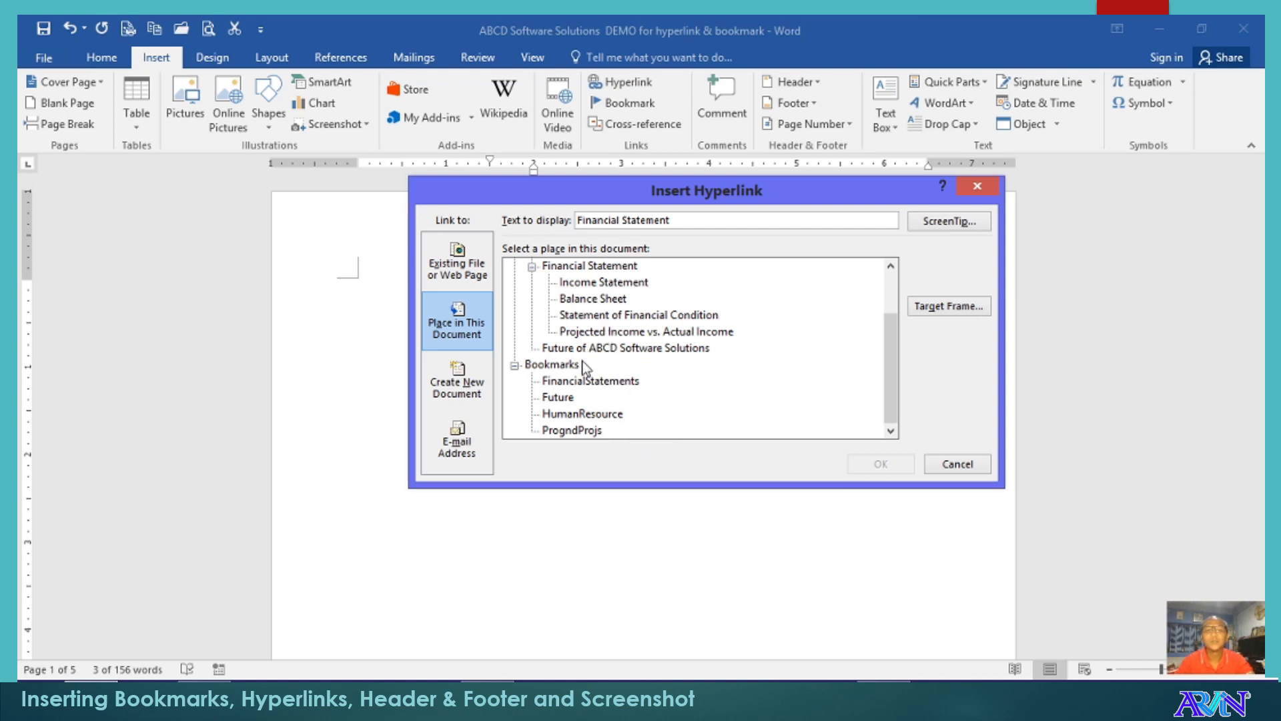
left_click(568, 386)
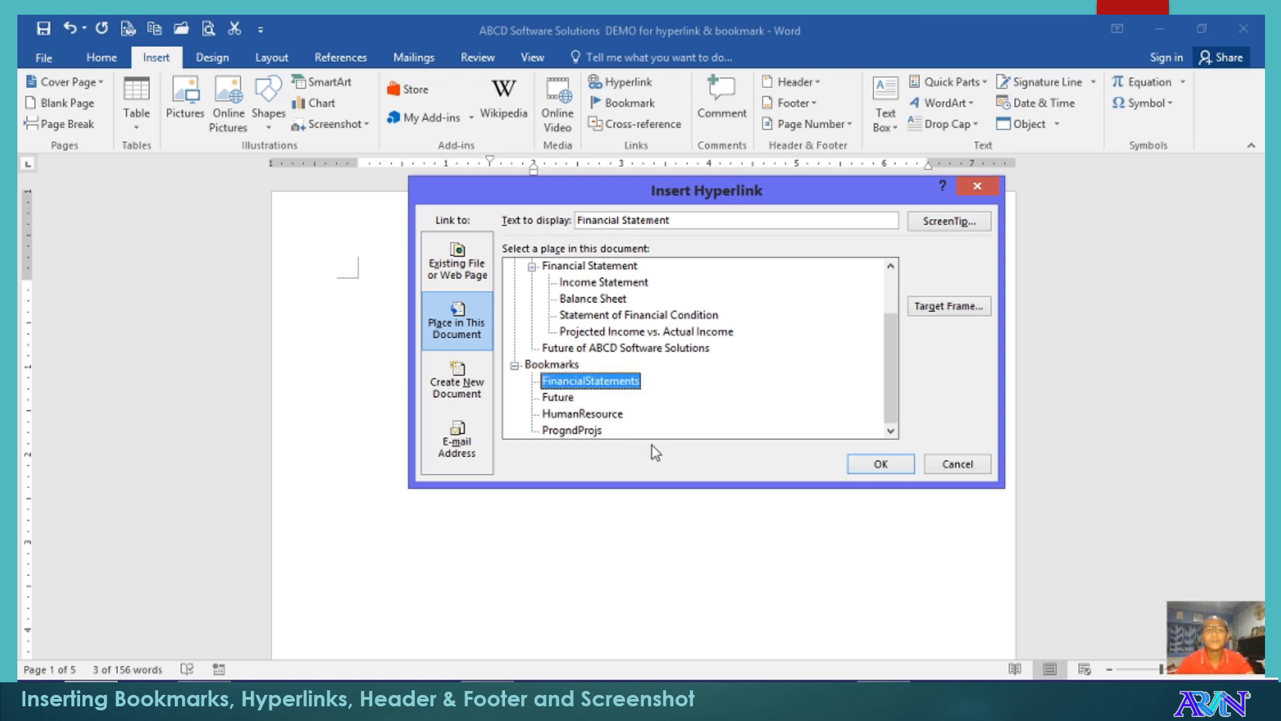
left_click(870, 464)
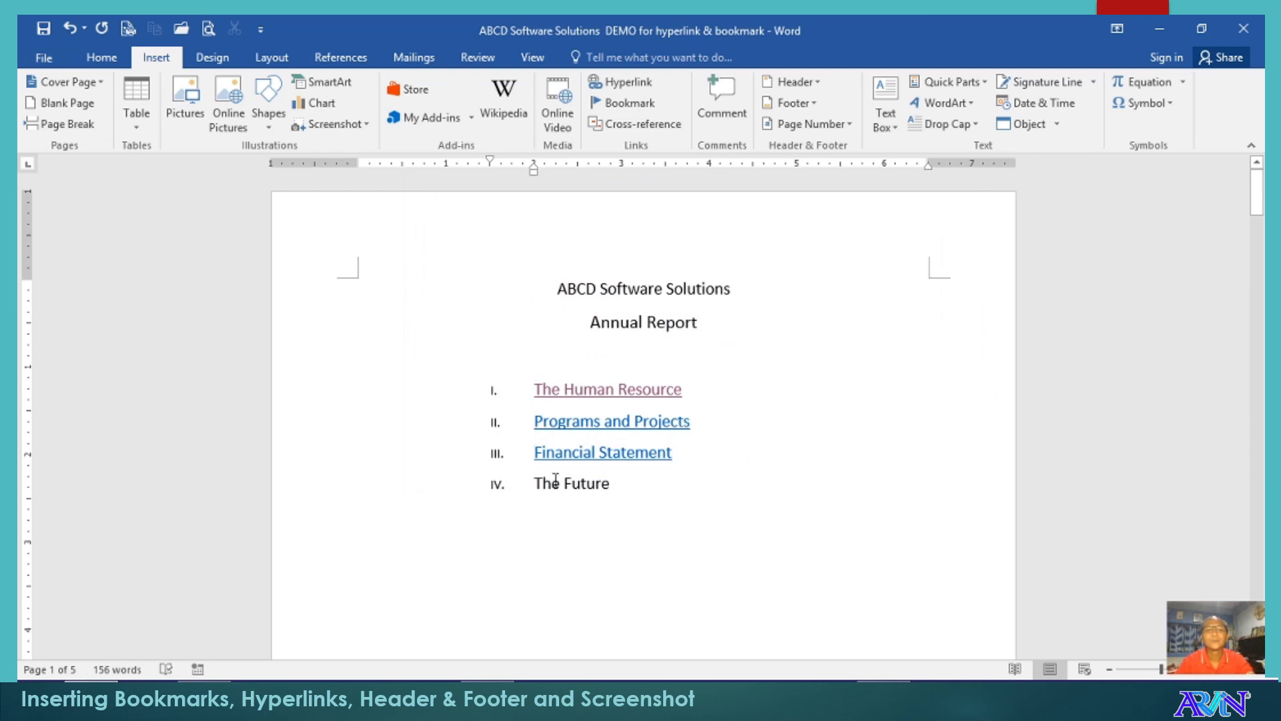
Step: Link the contents entry The Future to the Future bookmark
left_click_drag(539, 485, 612, 487)
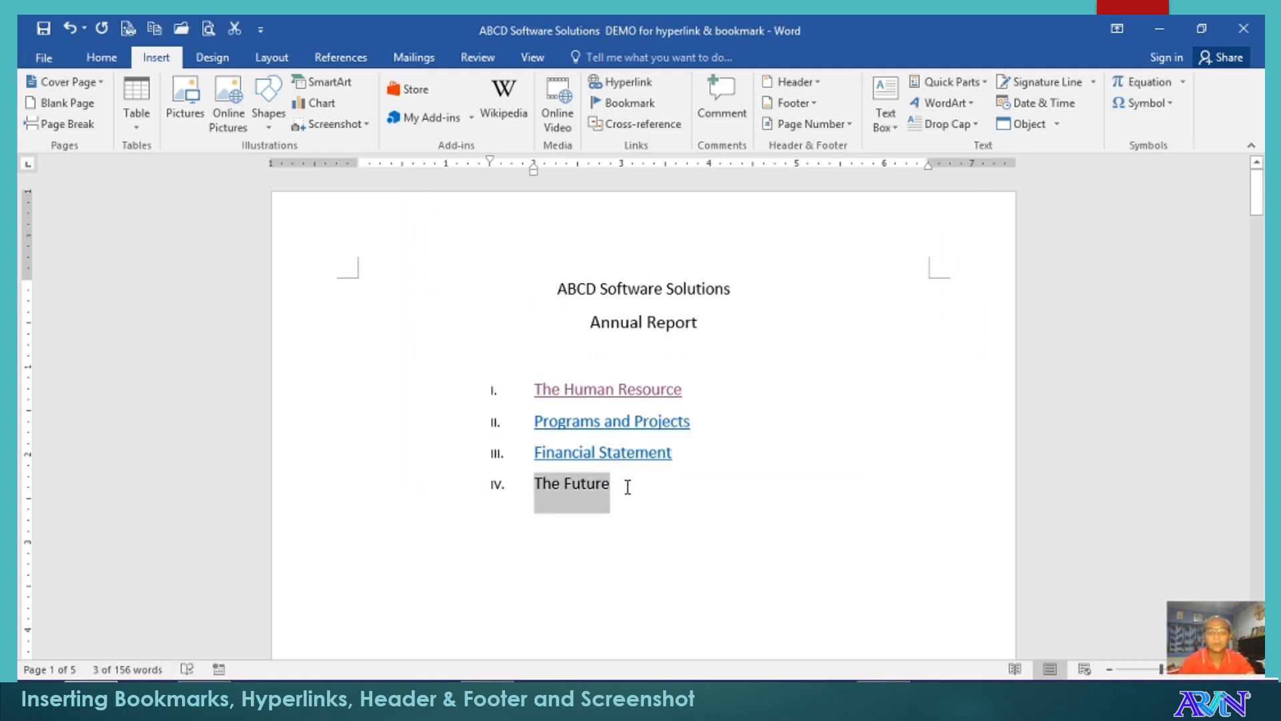
key("ctrl+k")
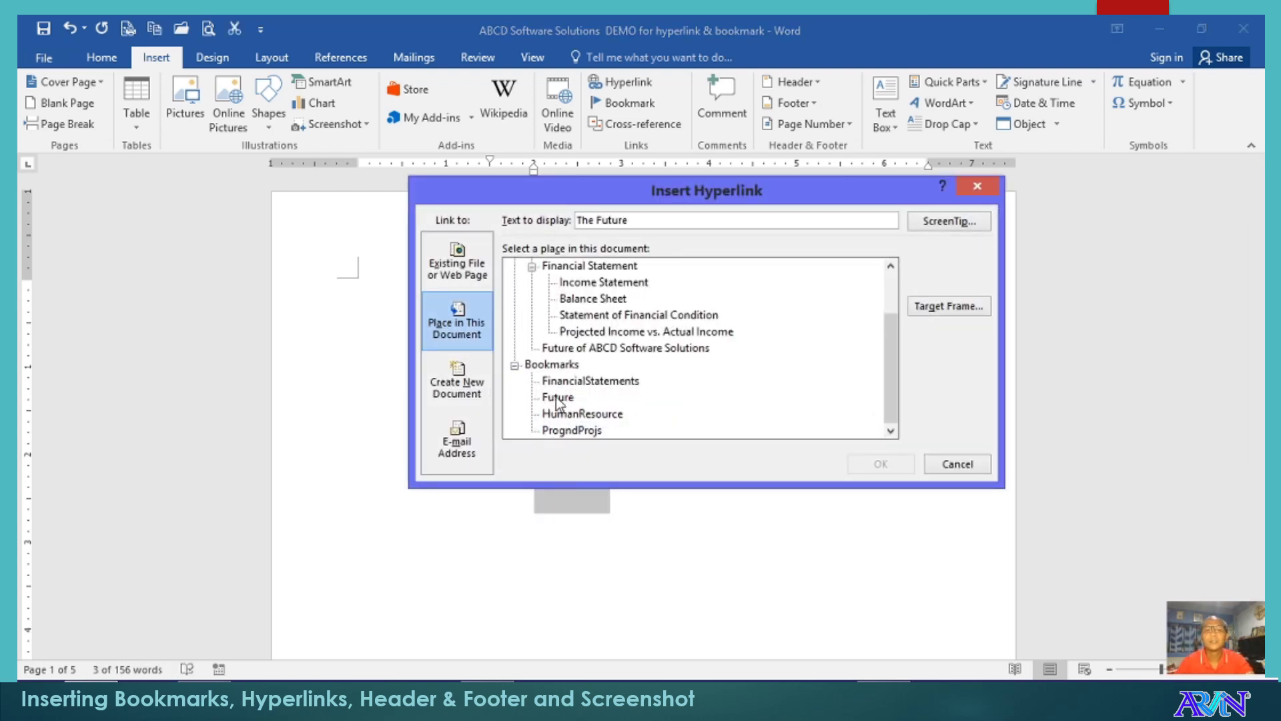
left_click(557, 398)
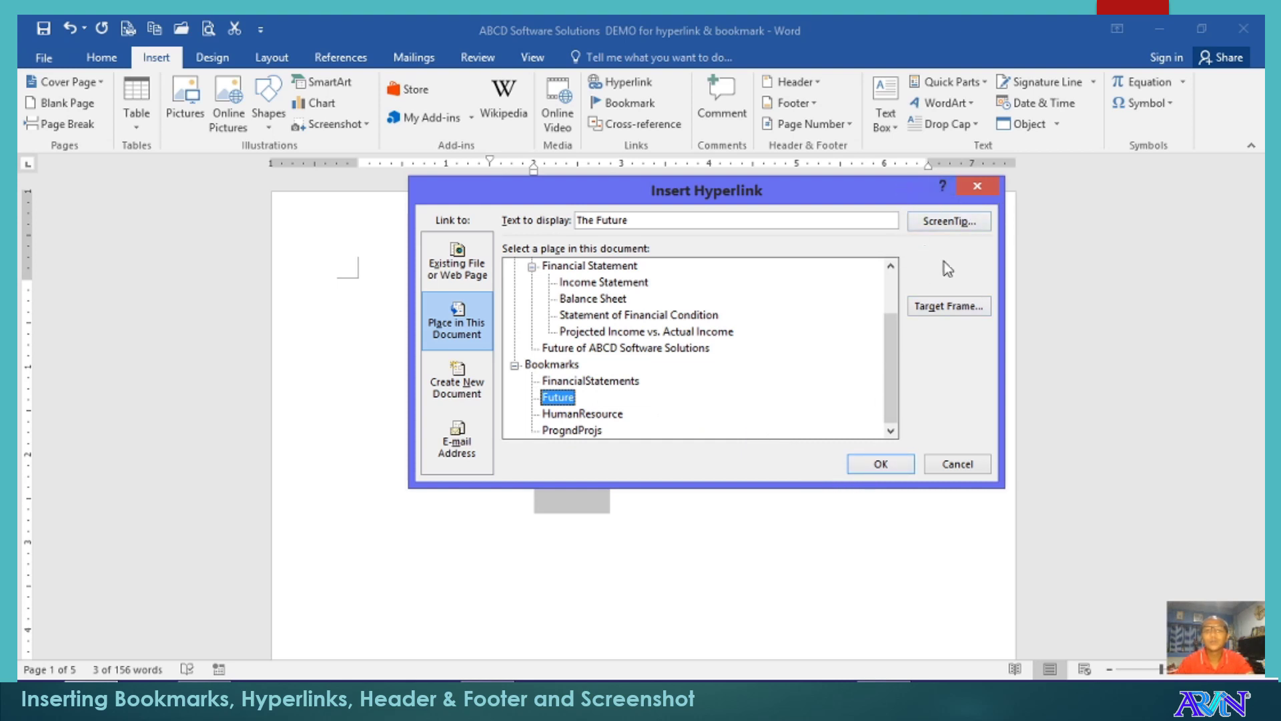
left_click(881, 465)
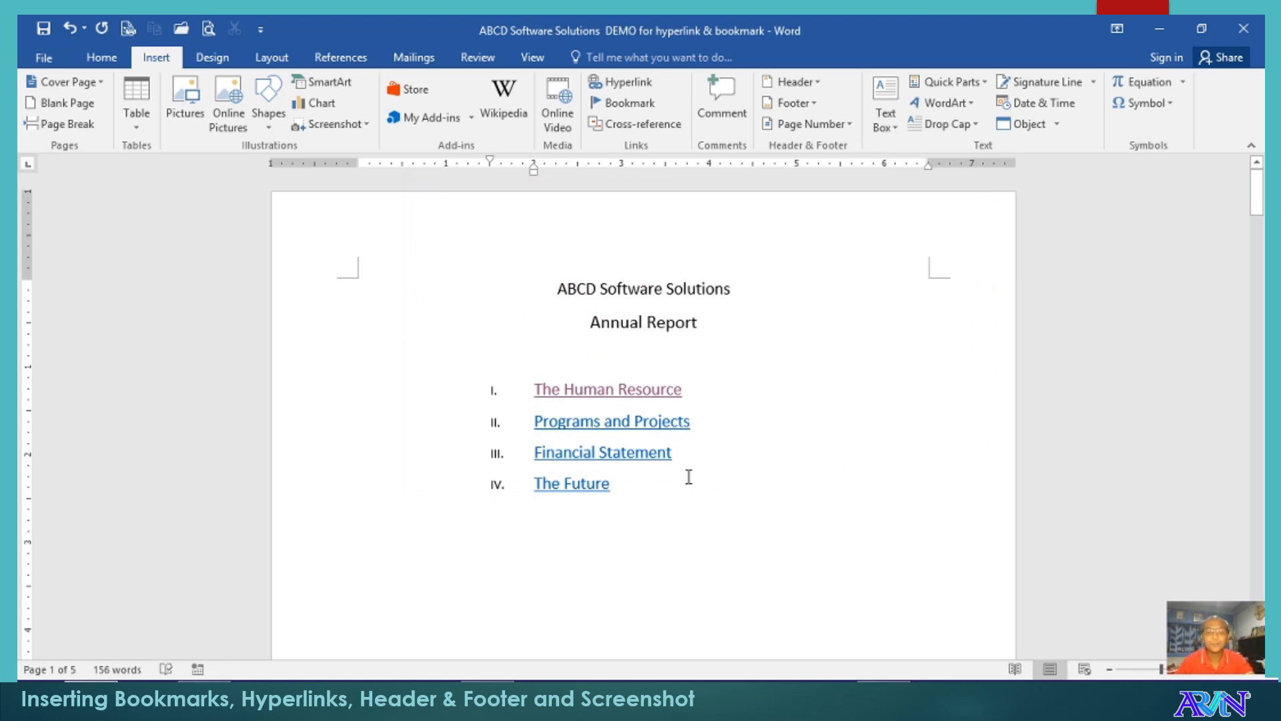
mouse_move(582, 385)
Step: Follow the Financial Statement hyperlink from the contents list to page 4
left_click(580, 457, "ctrl")
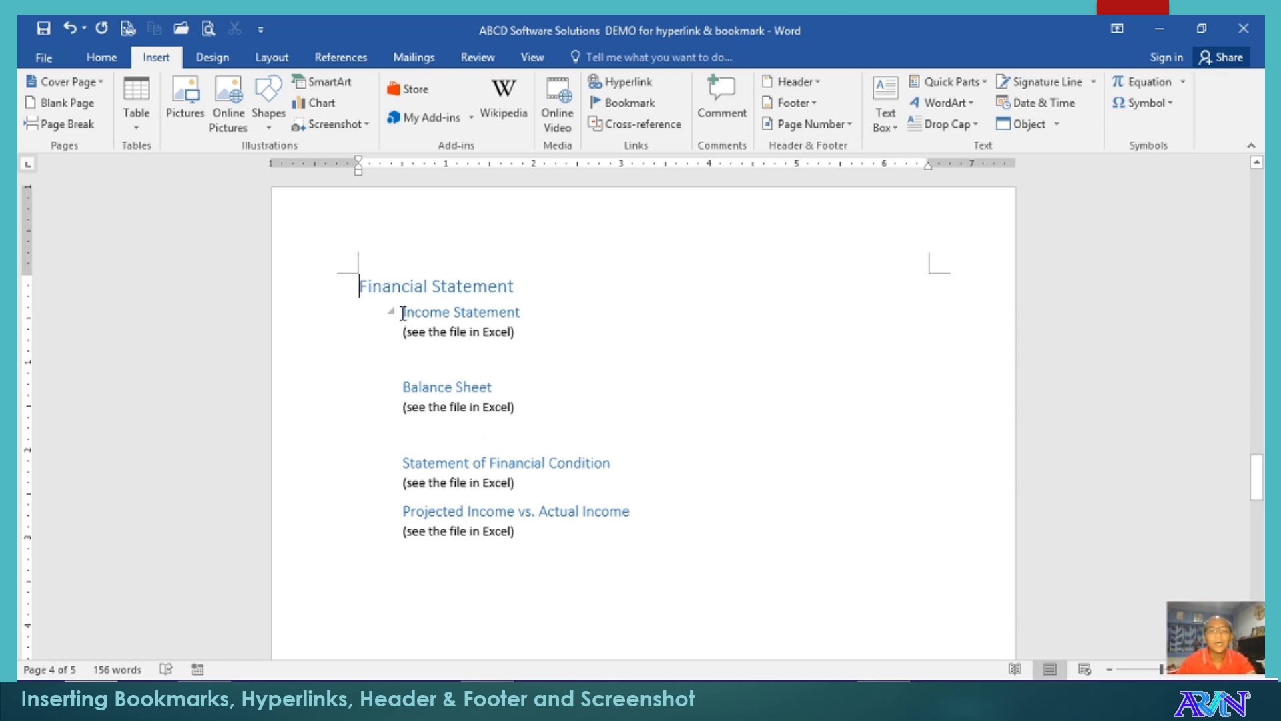
Step: Hyperlink the Income Statement heading to the Excel workbook in Documents, then test it and close Excel
left_click_drag(404, 311, 492, 317)
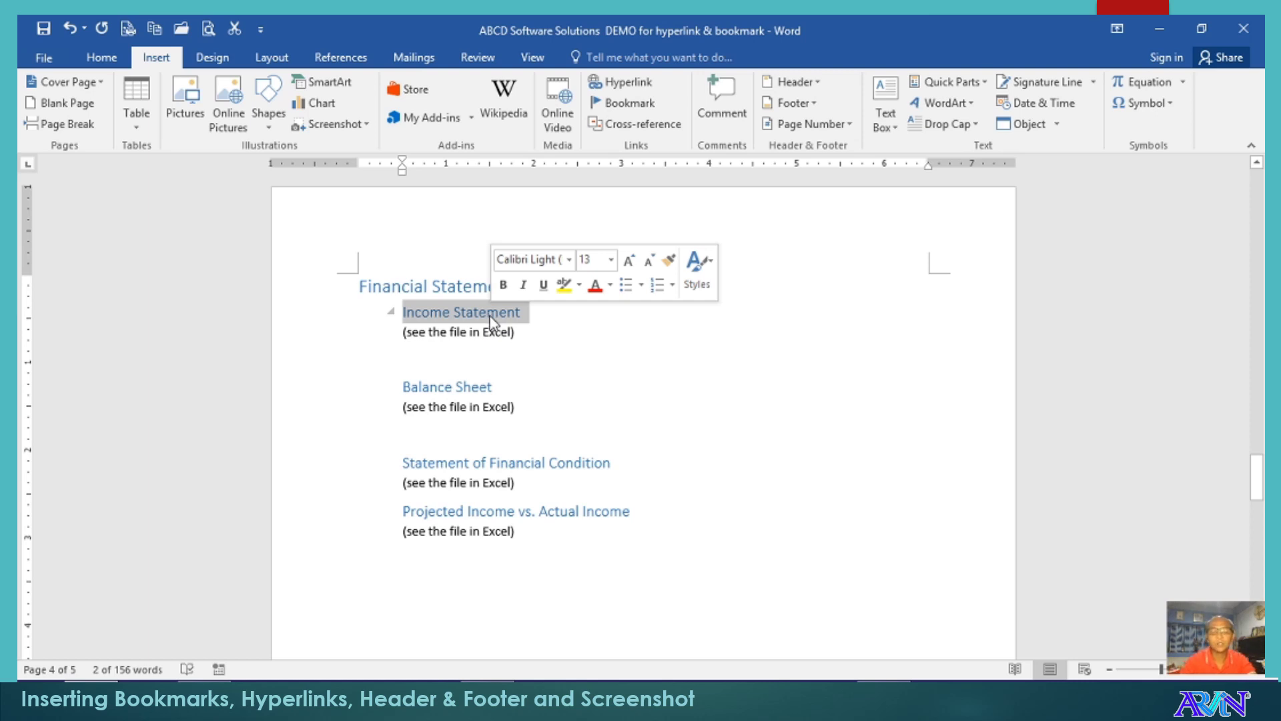
key("ctrl+k")
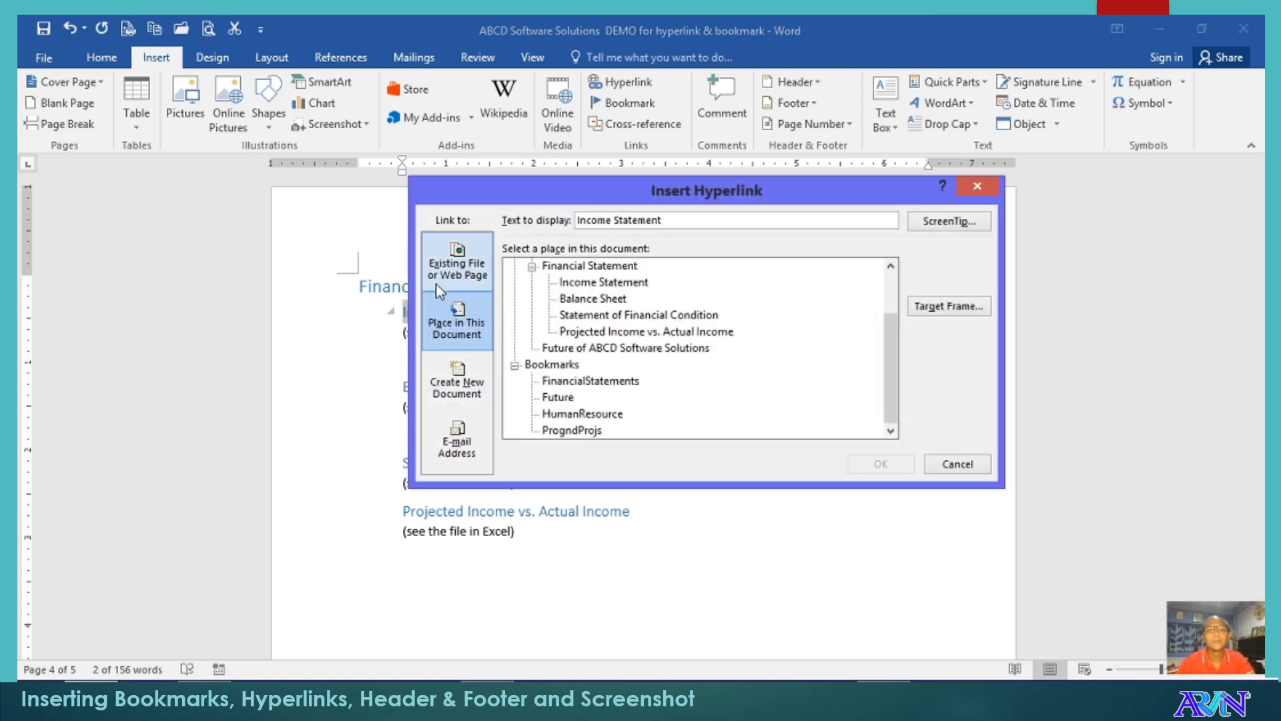
left_click(447, 270)
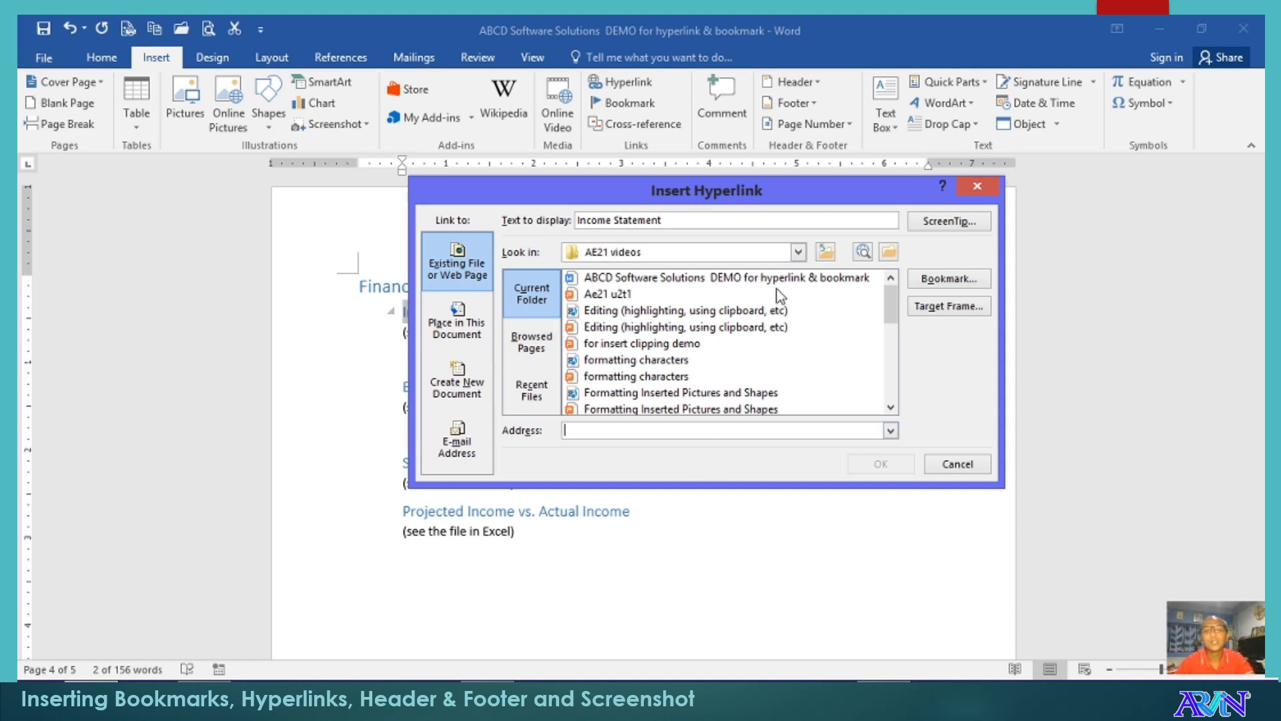
left_click(798, 253)
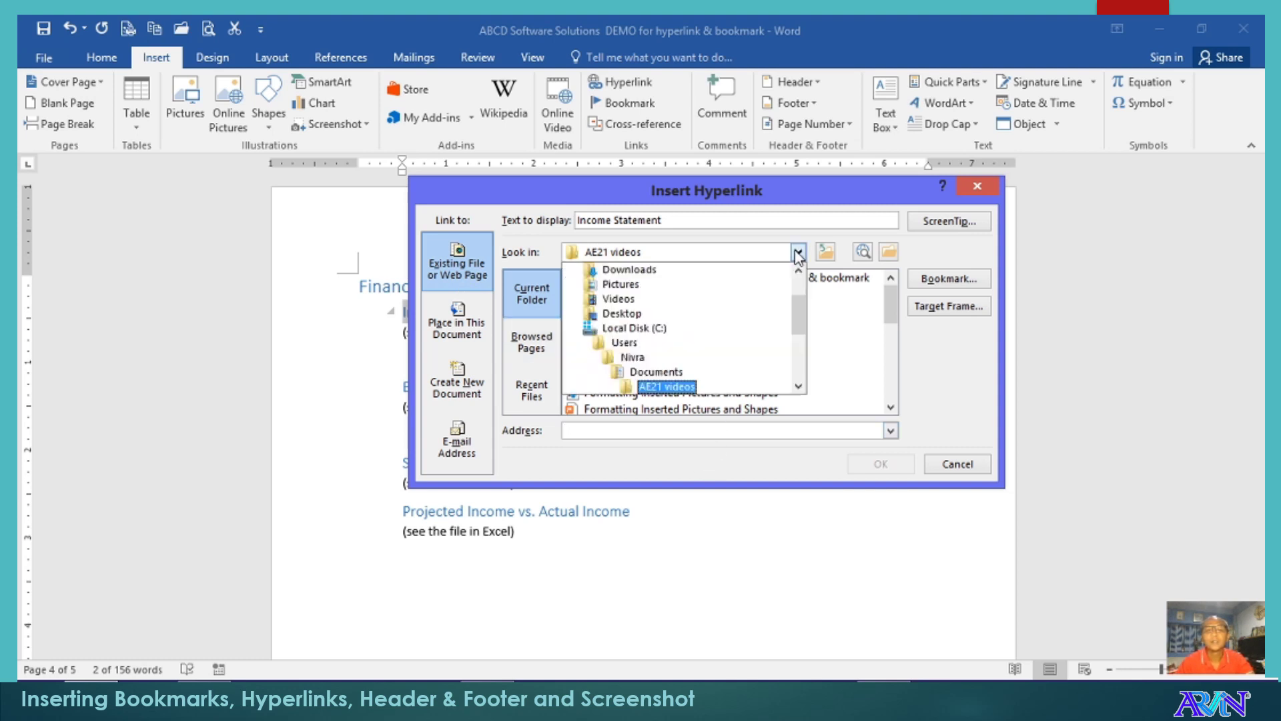
left_click(660, 371)
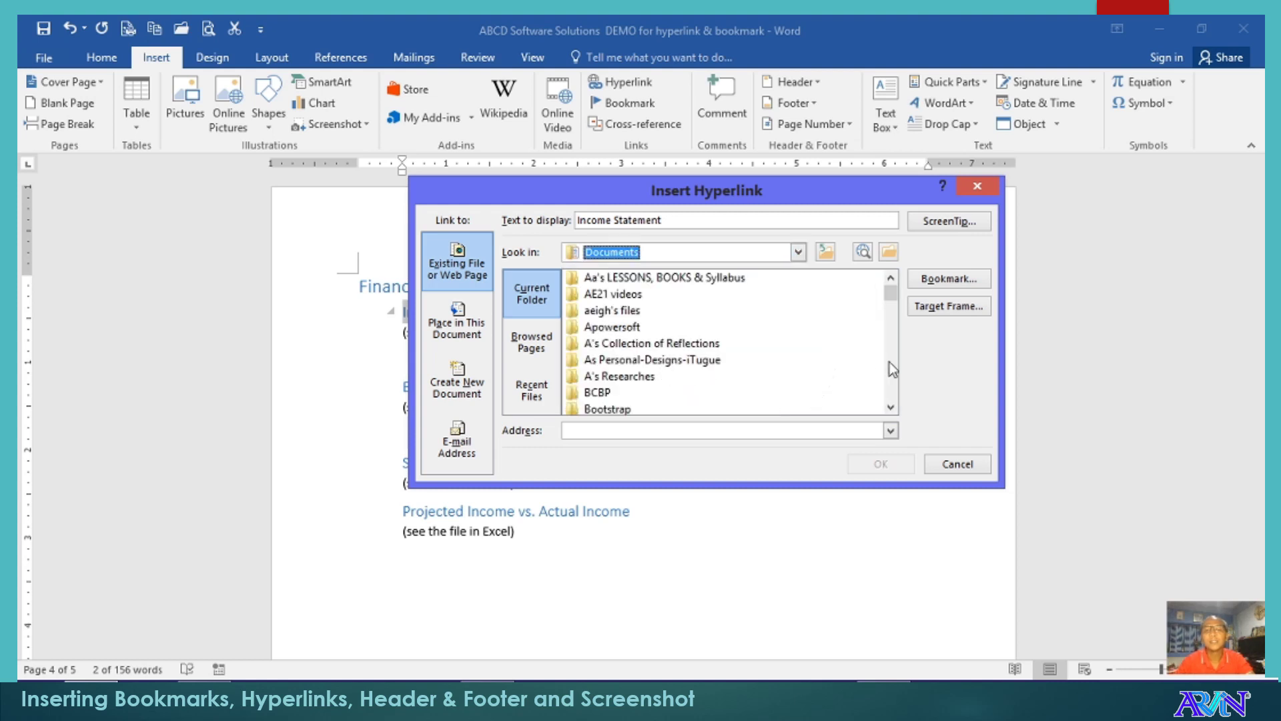
scroll(889, 363, "down", 5)
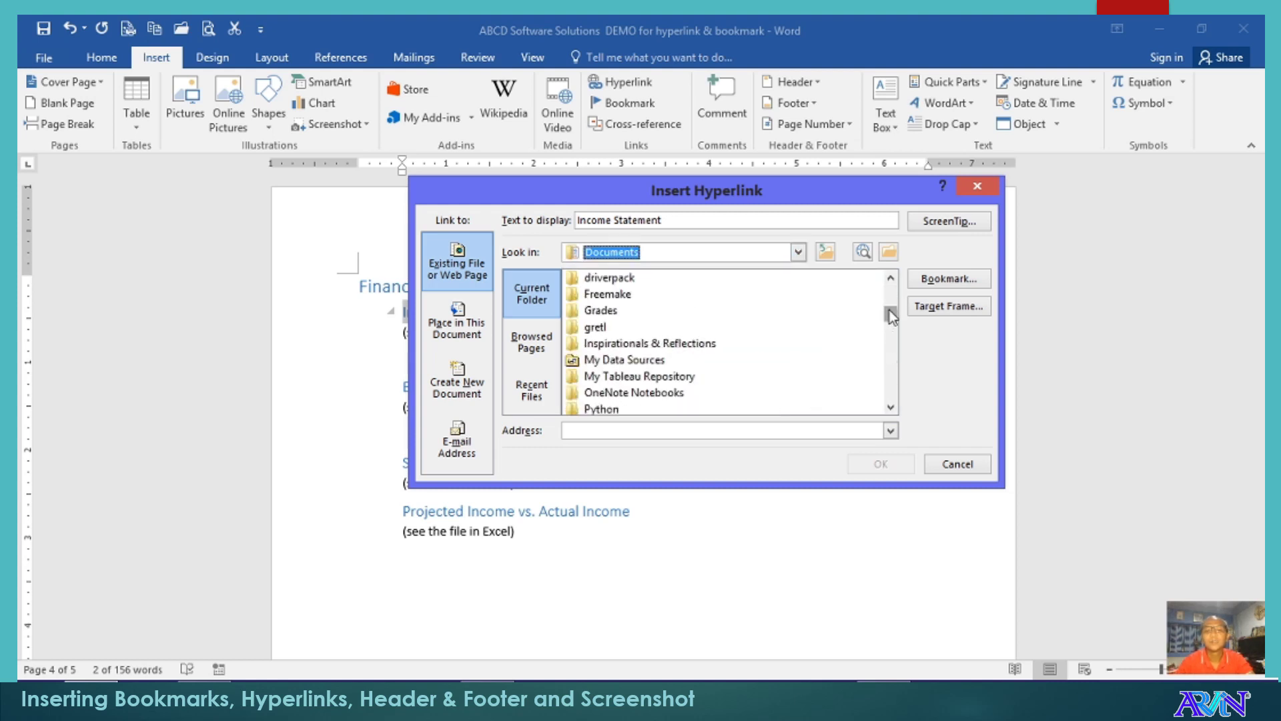
left_click_drag(889, 314, 890, 337)
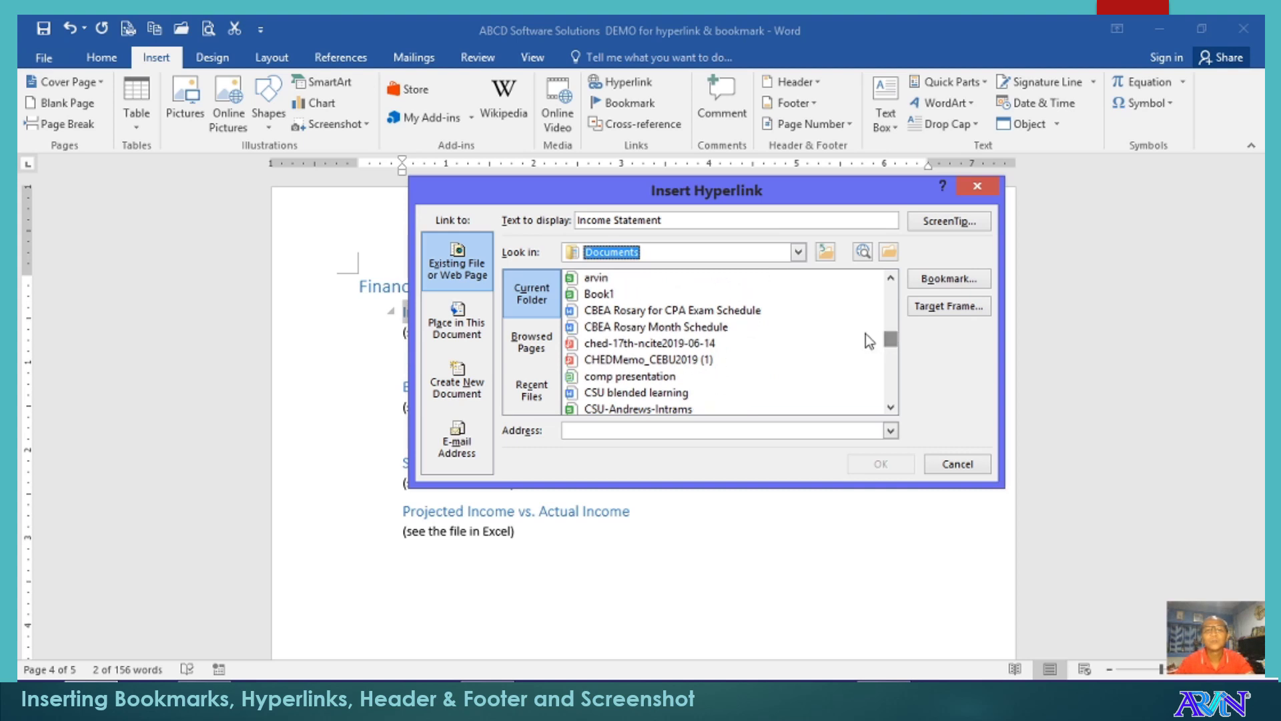
left_click(591, 279)
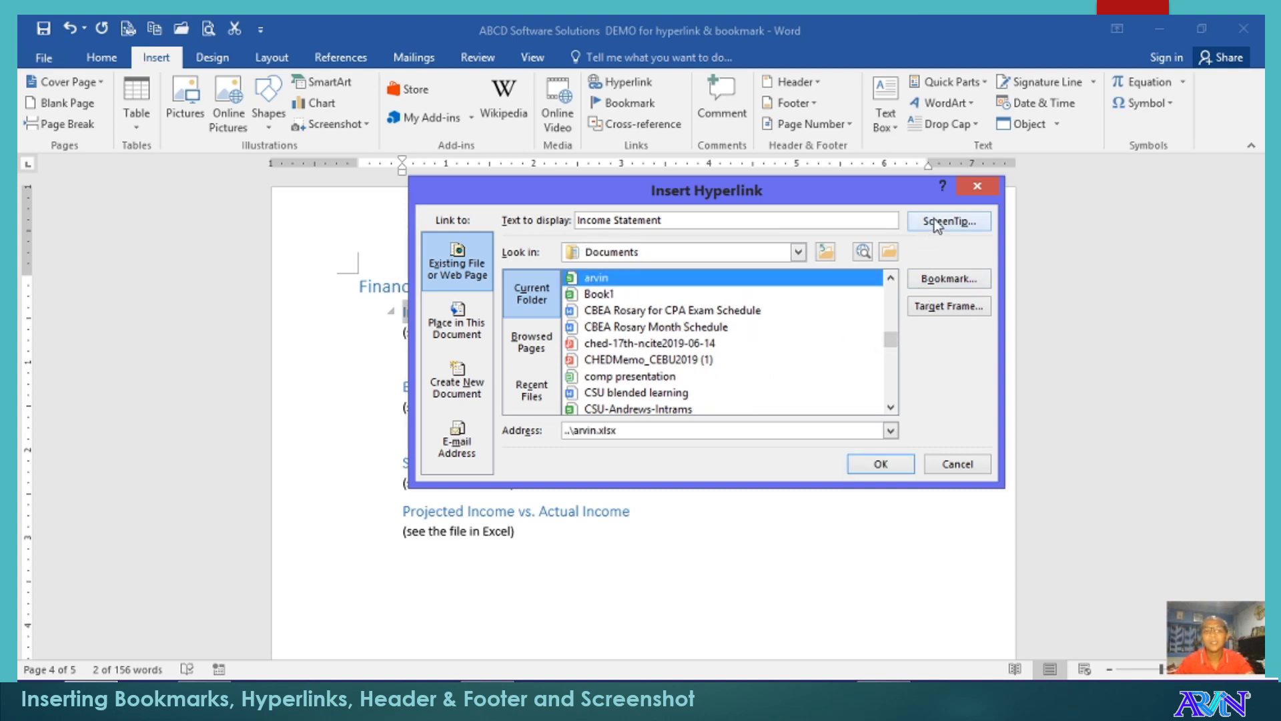
left_click(881, 465)
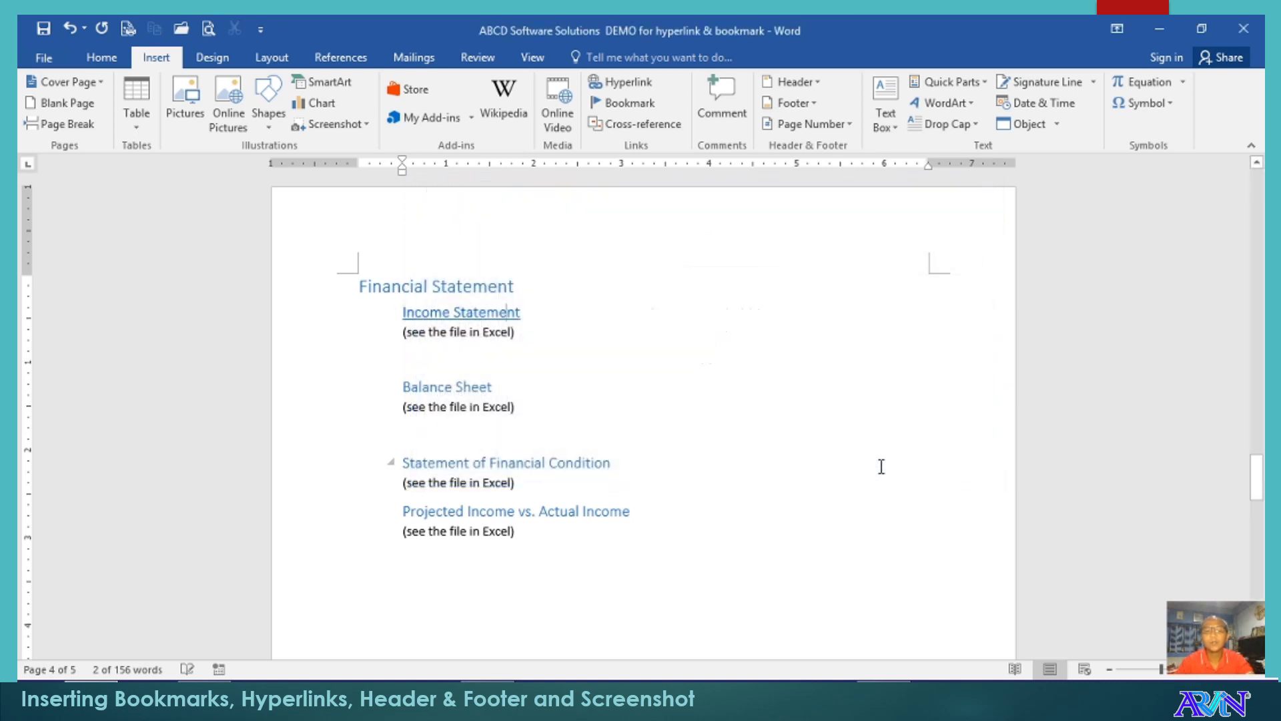
left_click(465, 314, "ctrl")
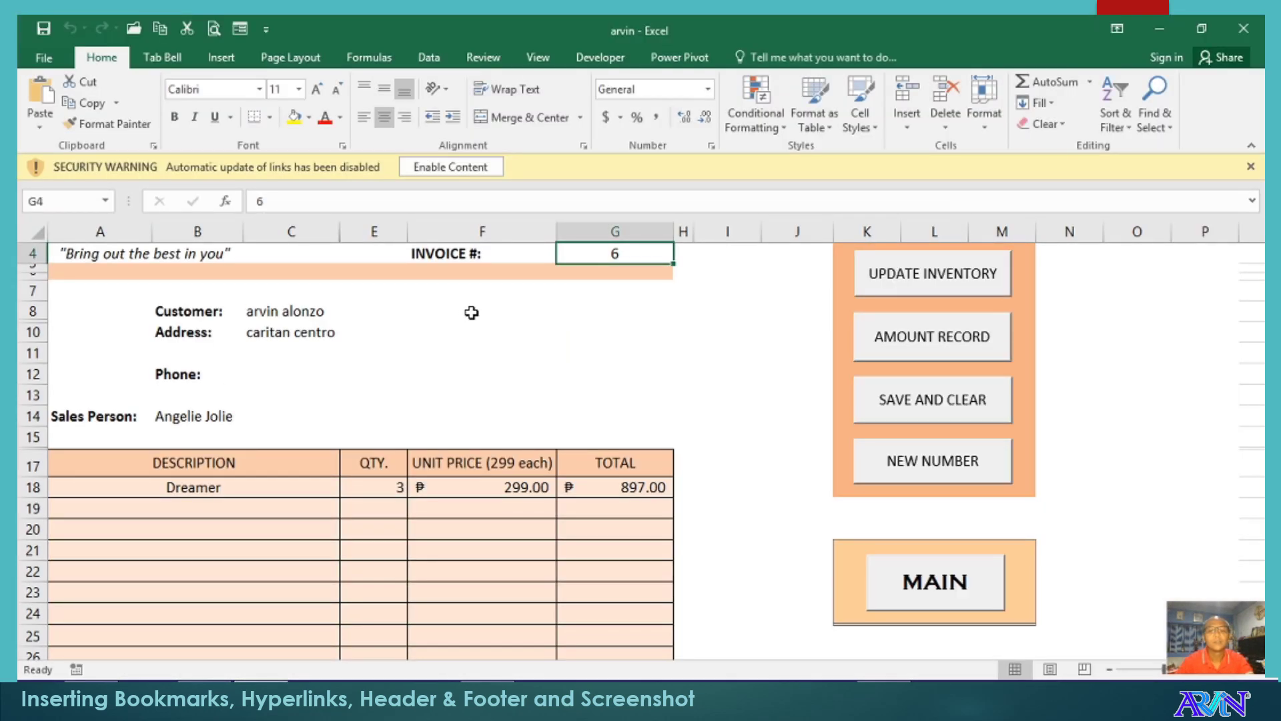
left_click(1241, 26)
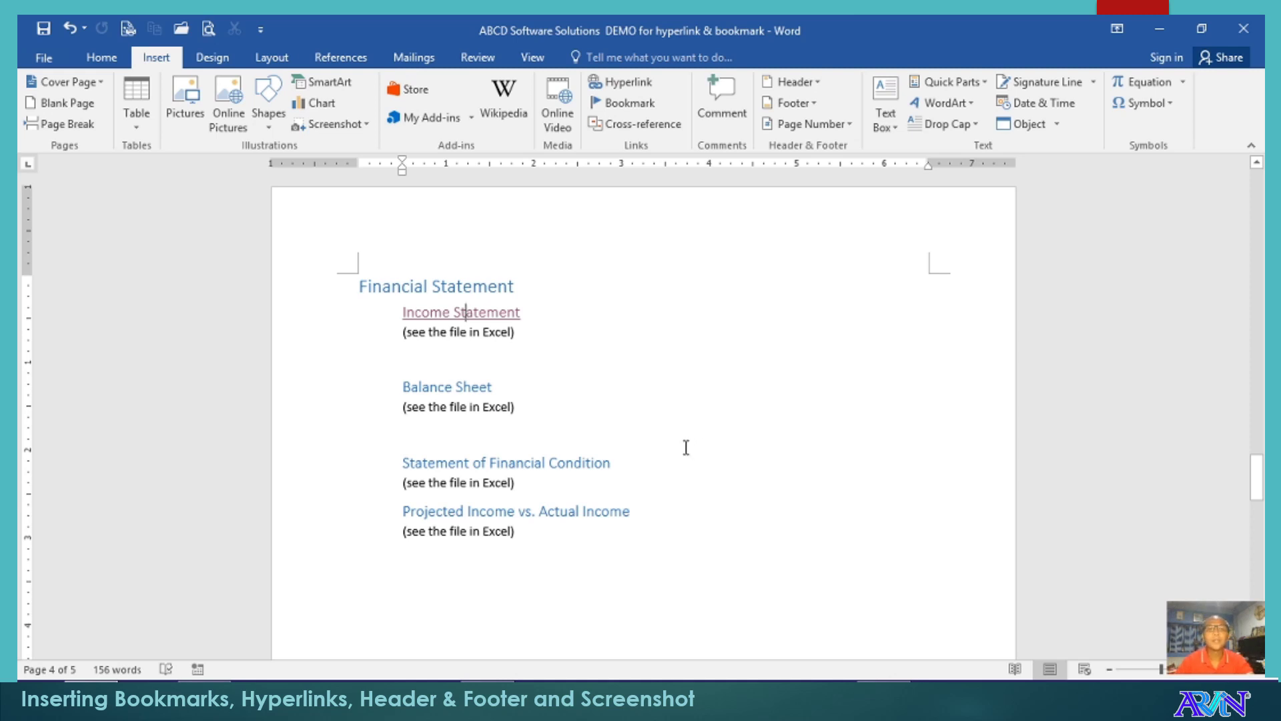
Step: Place the cursor under the Programs and Projects bullets on page 3
scroll(670, 452, "down", 2)
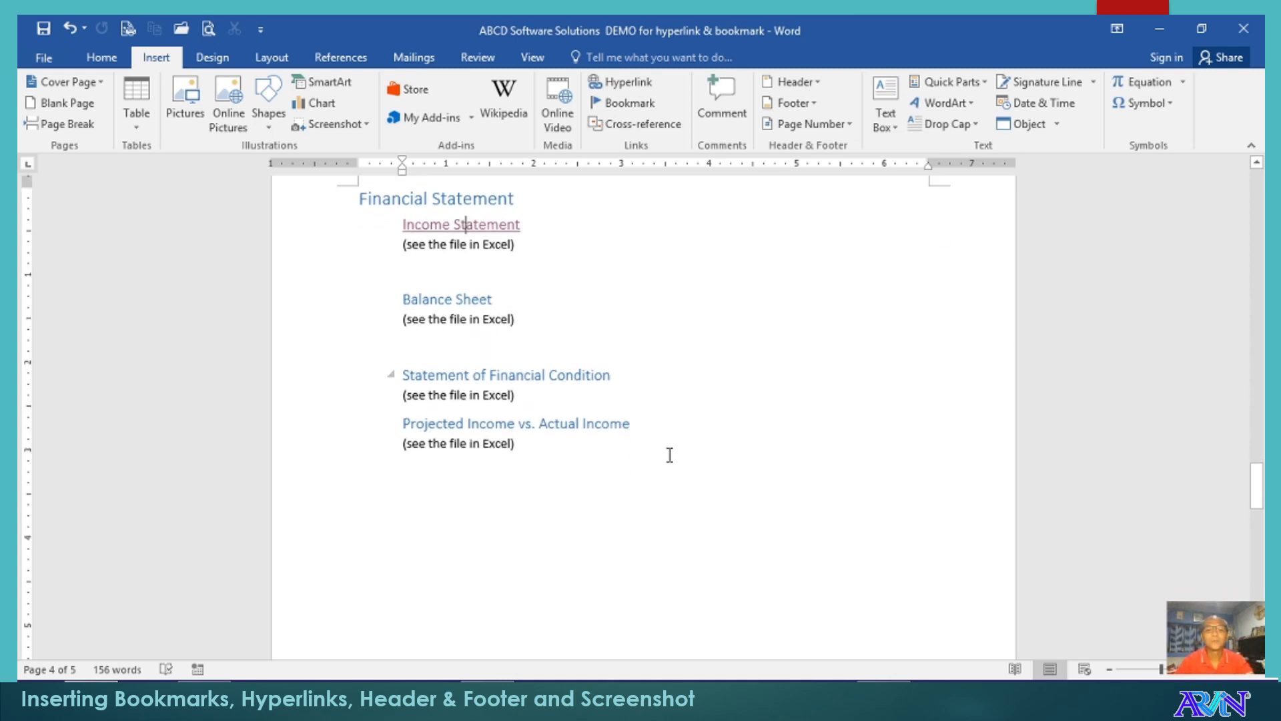
scroll(670, 454, "down", 12)
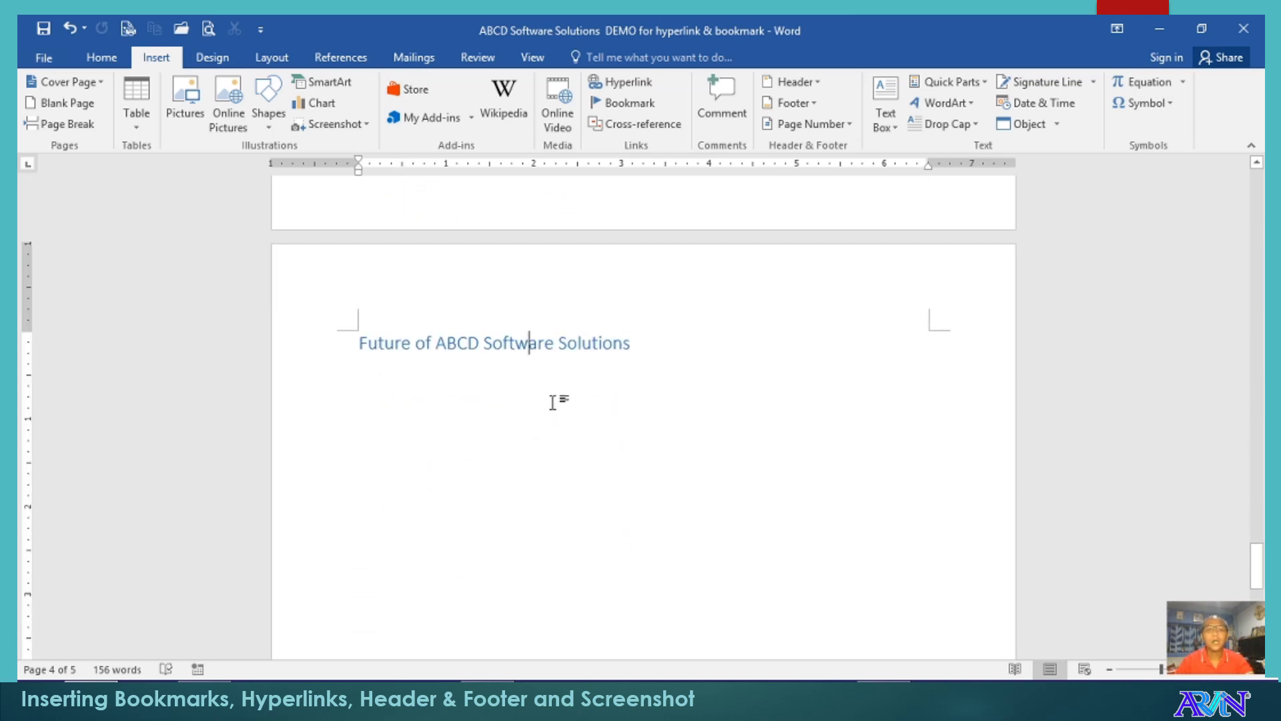
scroll(556, 400, "up", 6)
scroll(556, 400, "up", 10)
scroll(554, 398, "up", 5)
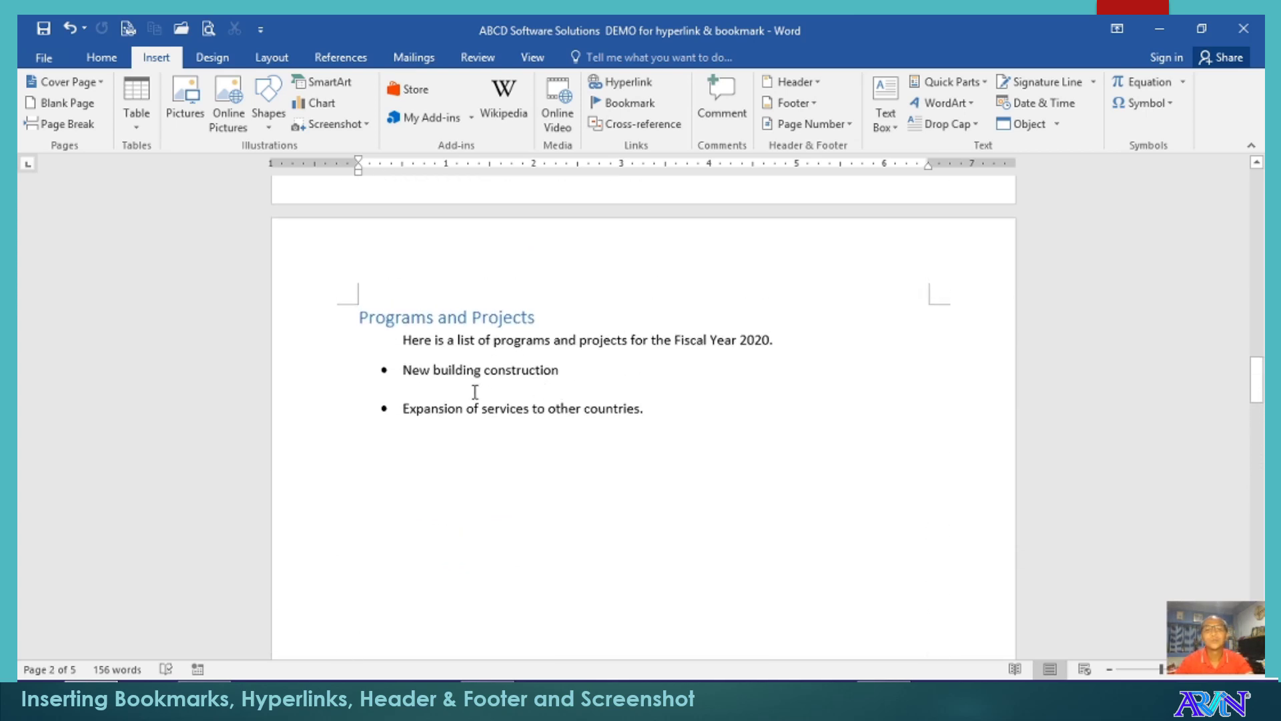
left_click(494, 444)
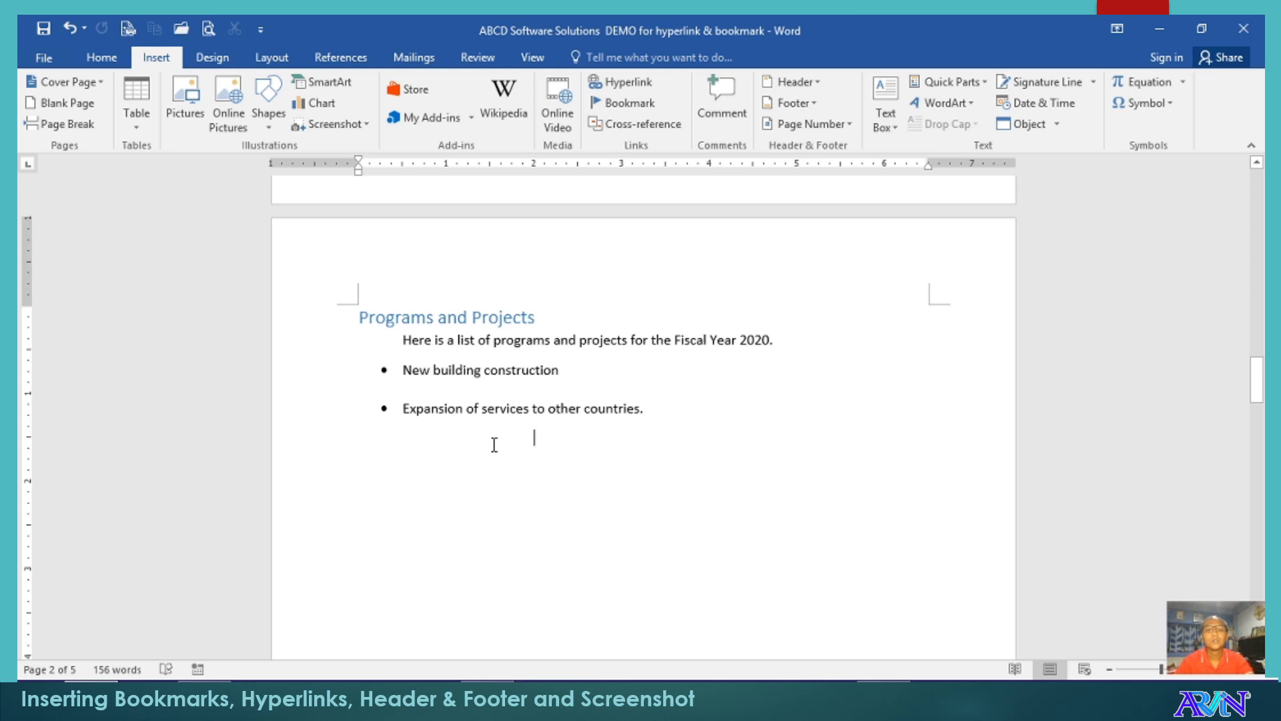
left_click(463, 392)
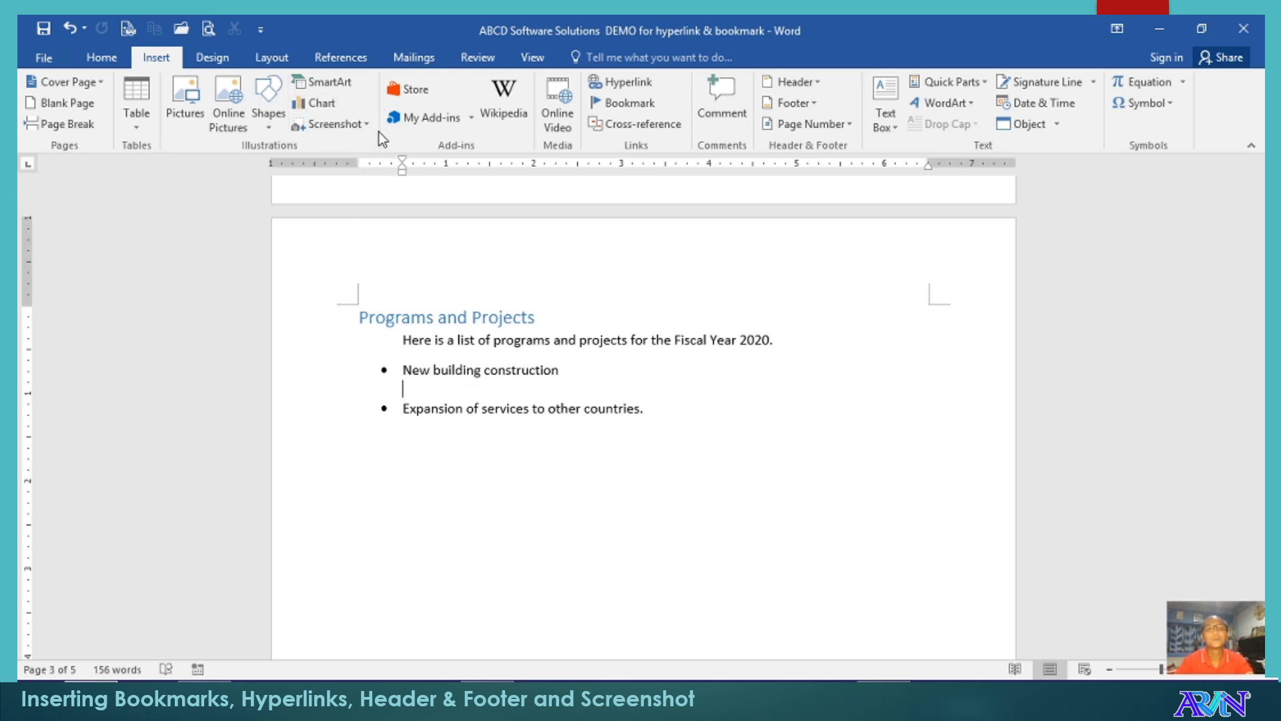
Step: Insert a screen clipping of the PowerPoint building model picture and shrink it with a corner handle
left_click(329, 127)
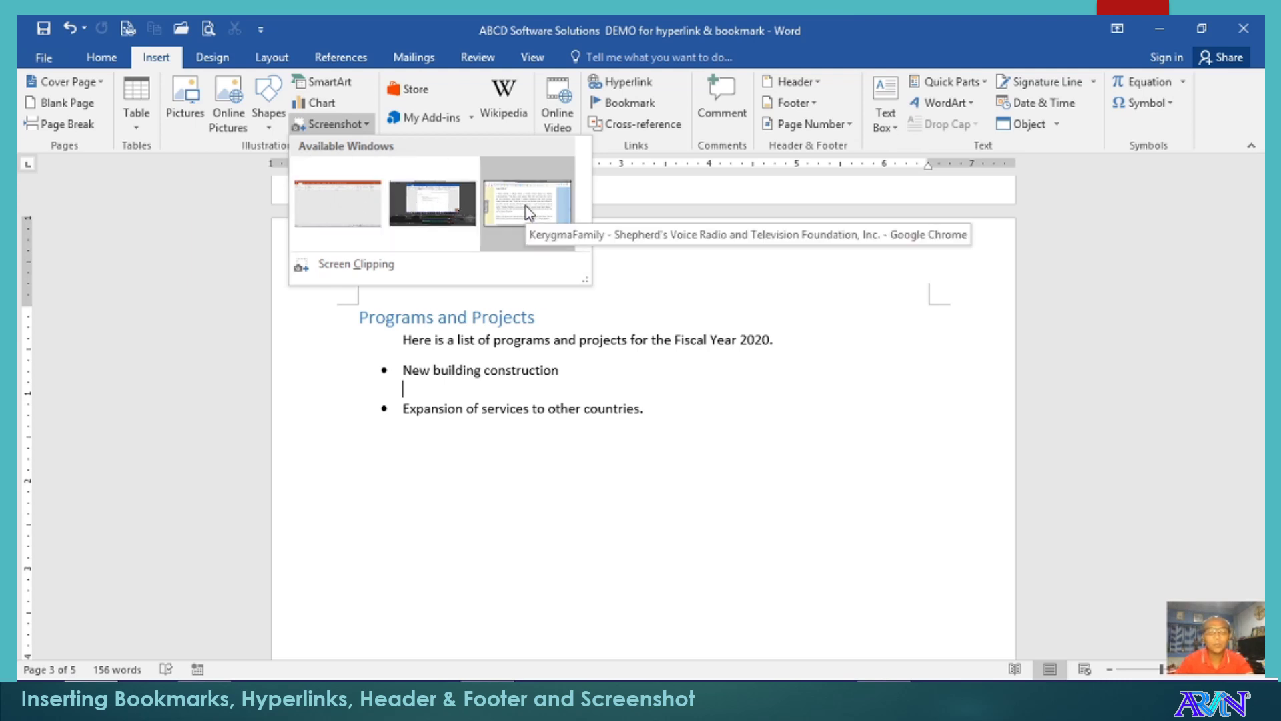
left_click(352, 265)
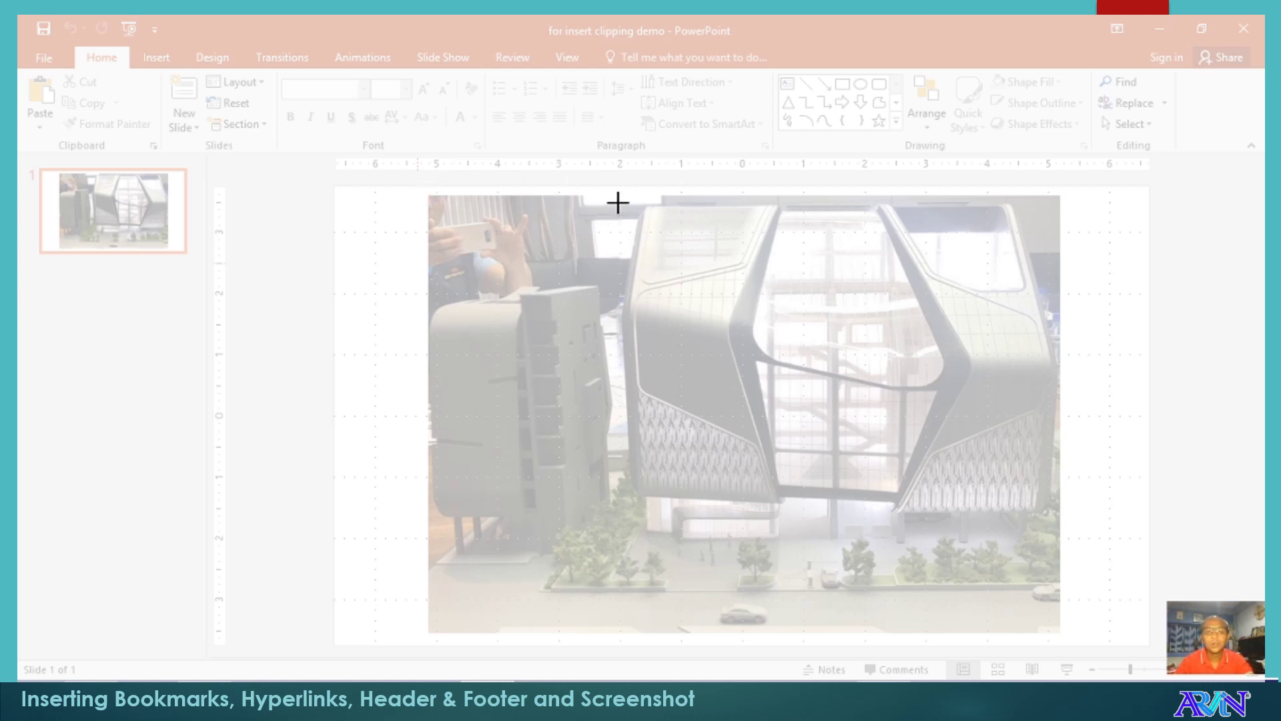
left_click_drag(618, 203, 1053, 587)
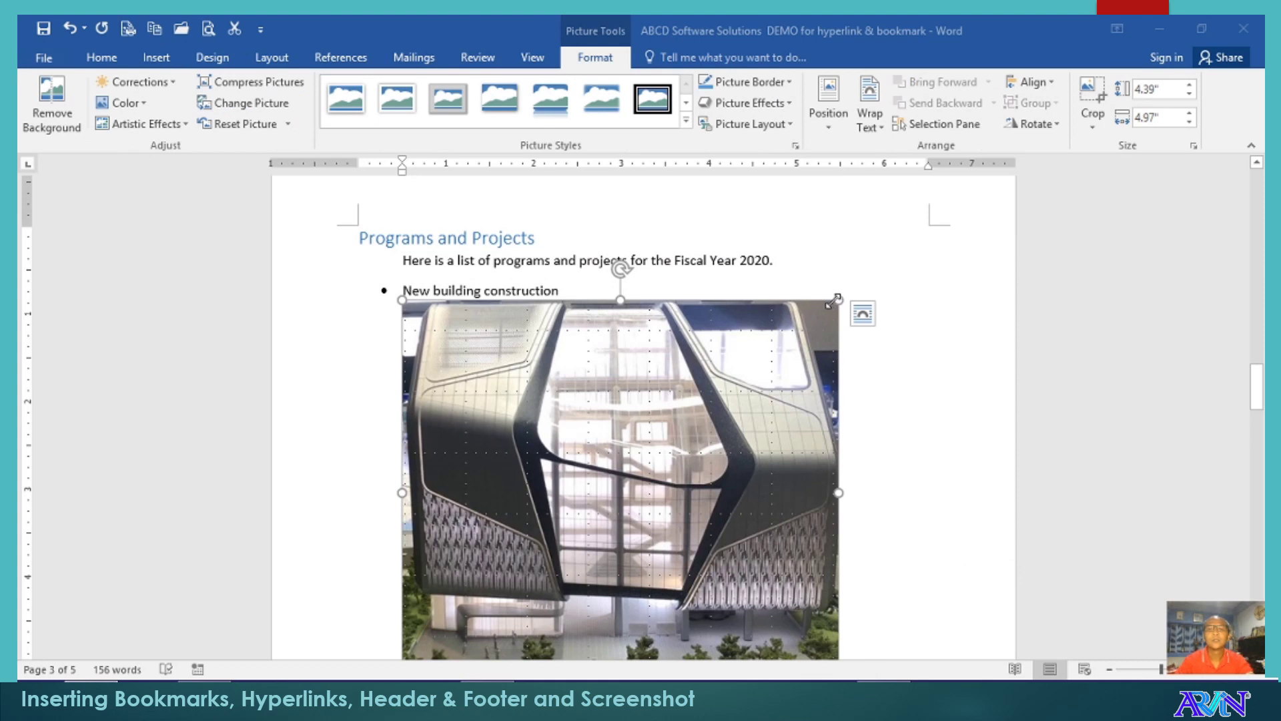
left_click_drag(834, 301, 762, 367)
scroll(879, 456, "down", 1)
scroll(878, 455, "down", 2)
Step: Add an empty line after 'countries.', then take a trial clipping of PowerPoint's ribbon and delete it
left_click(680, 547)
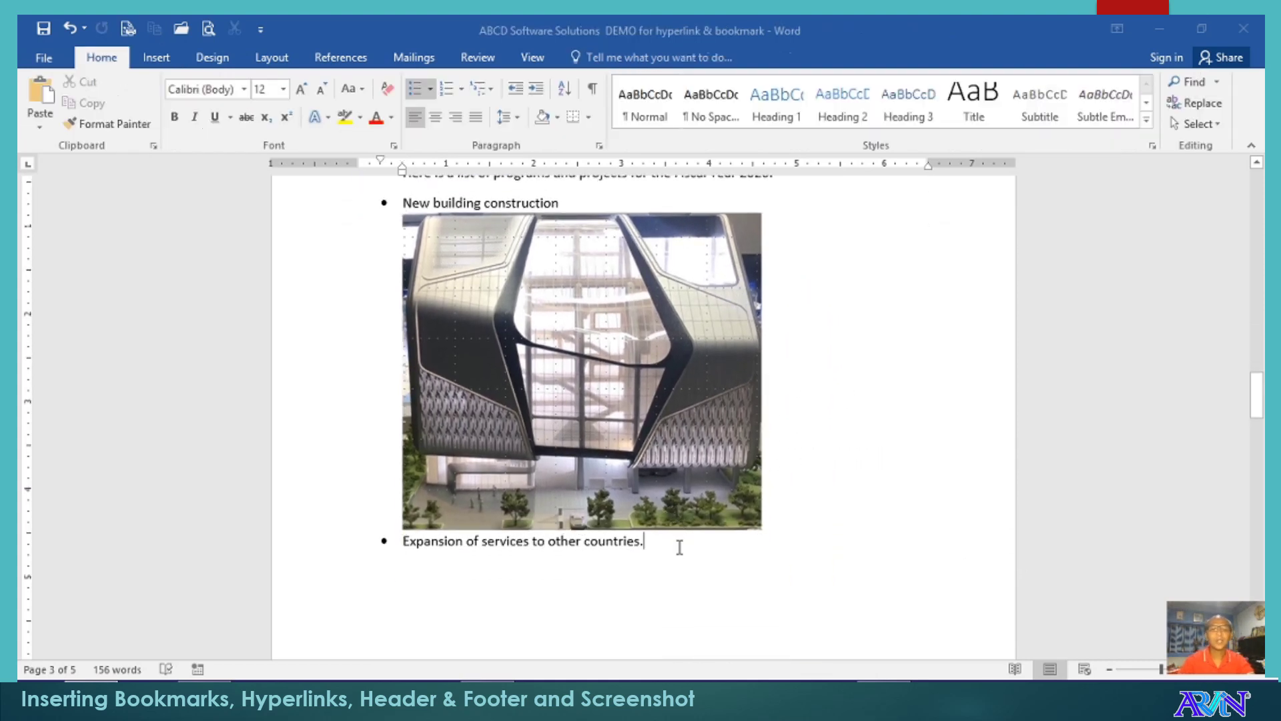
key("Return")
key("Return")
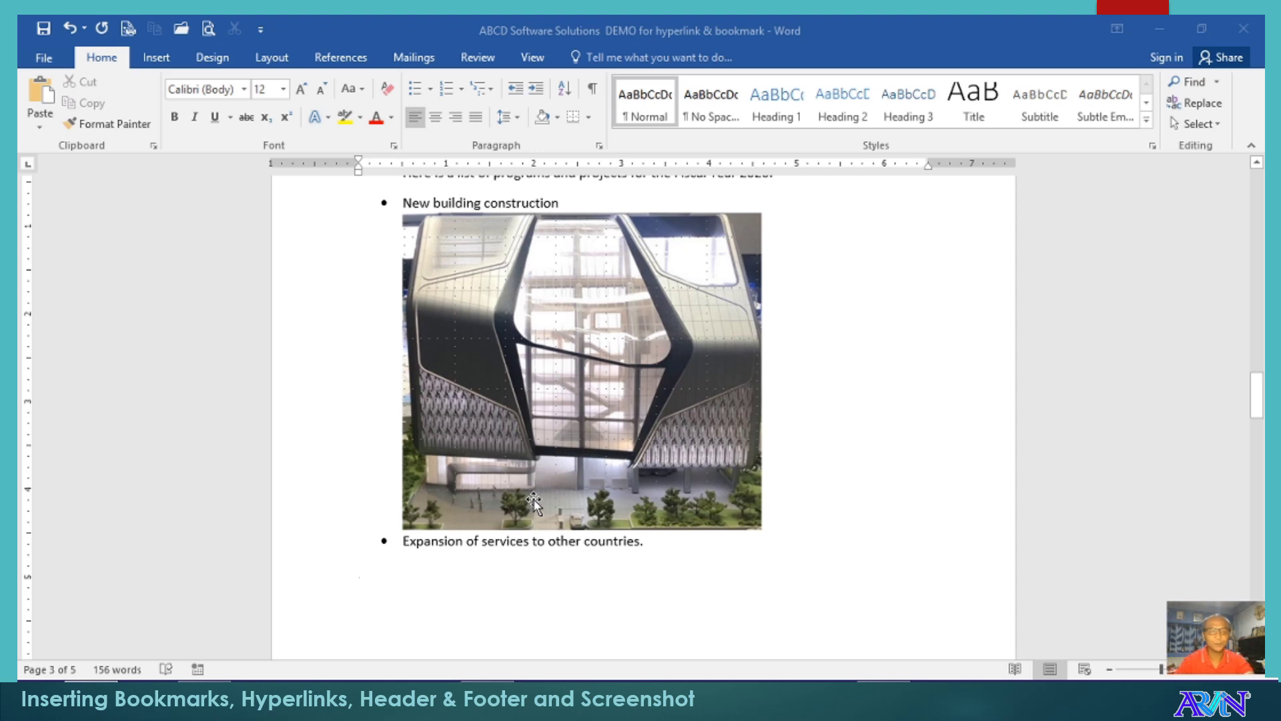
left_click(164, 57)
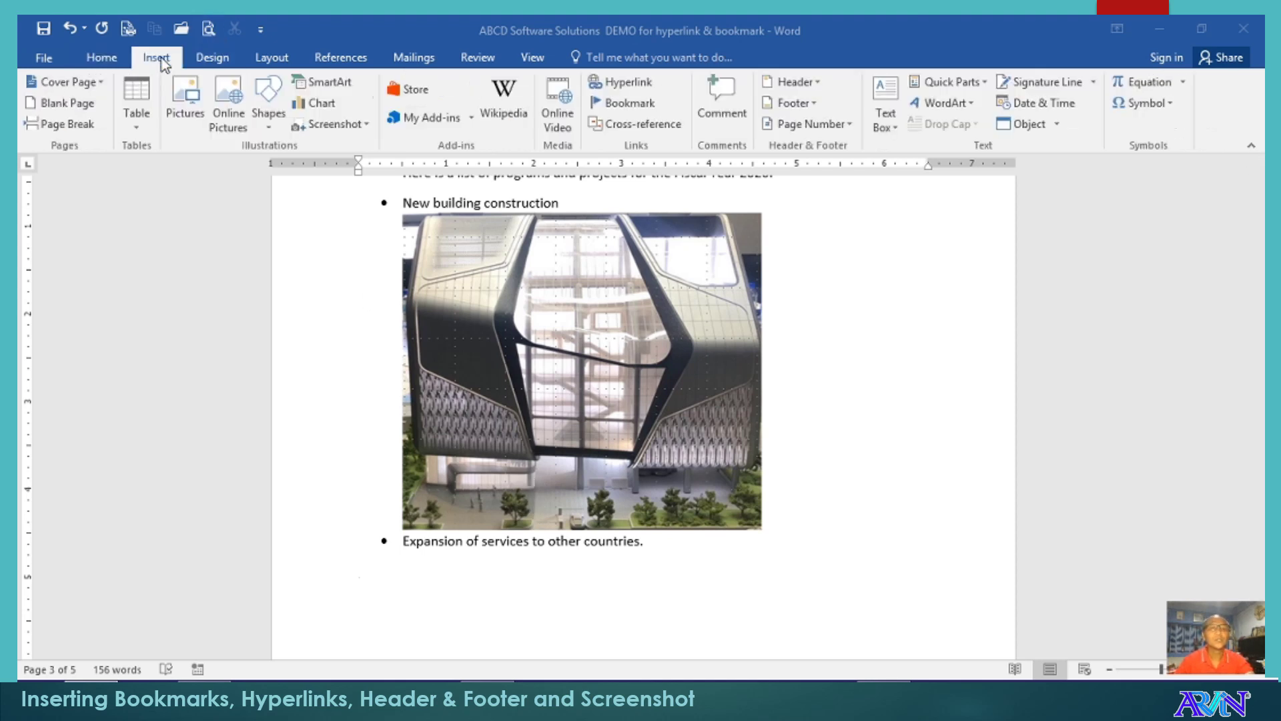
left_click(330, 127)
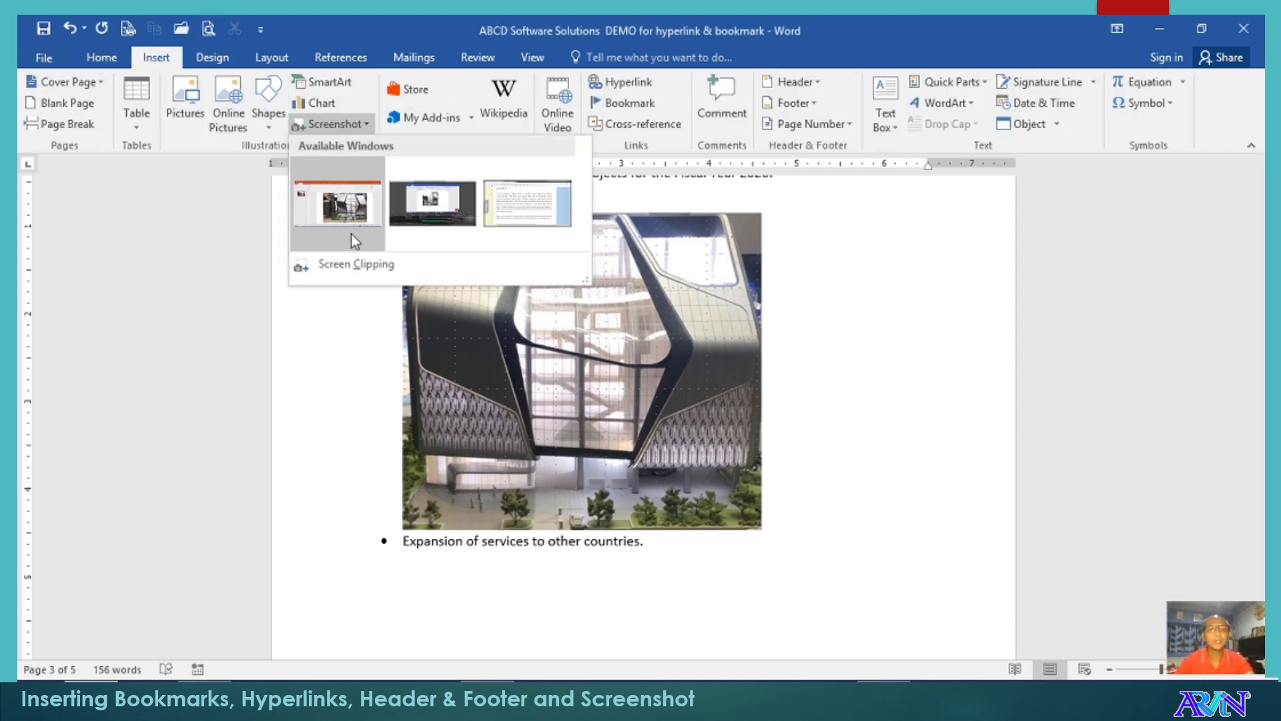
left_click(358, 265)
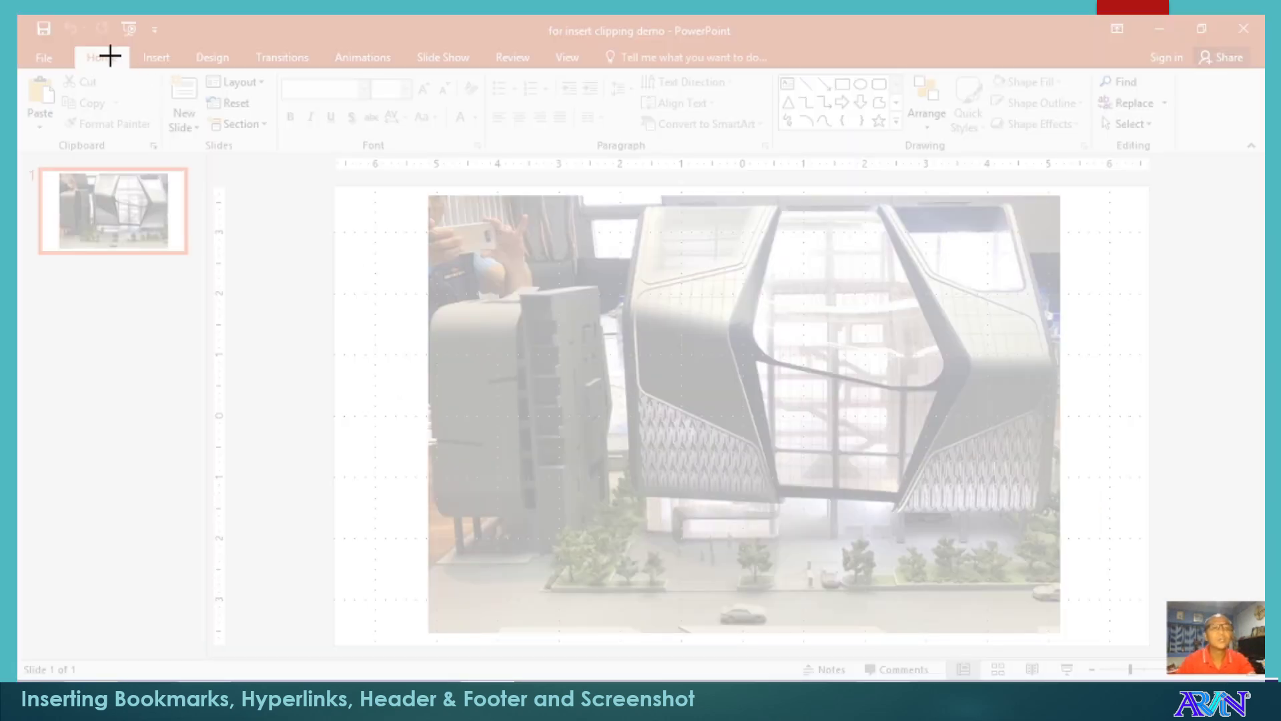
left_click_drag(23, 41, 1187, 158)
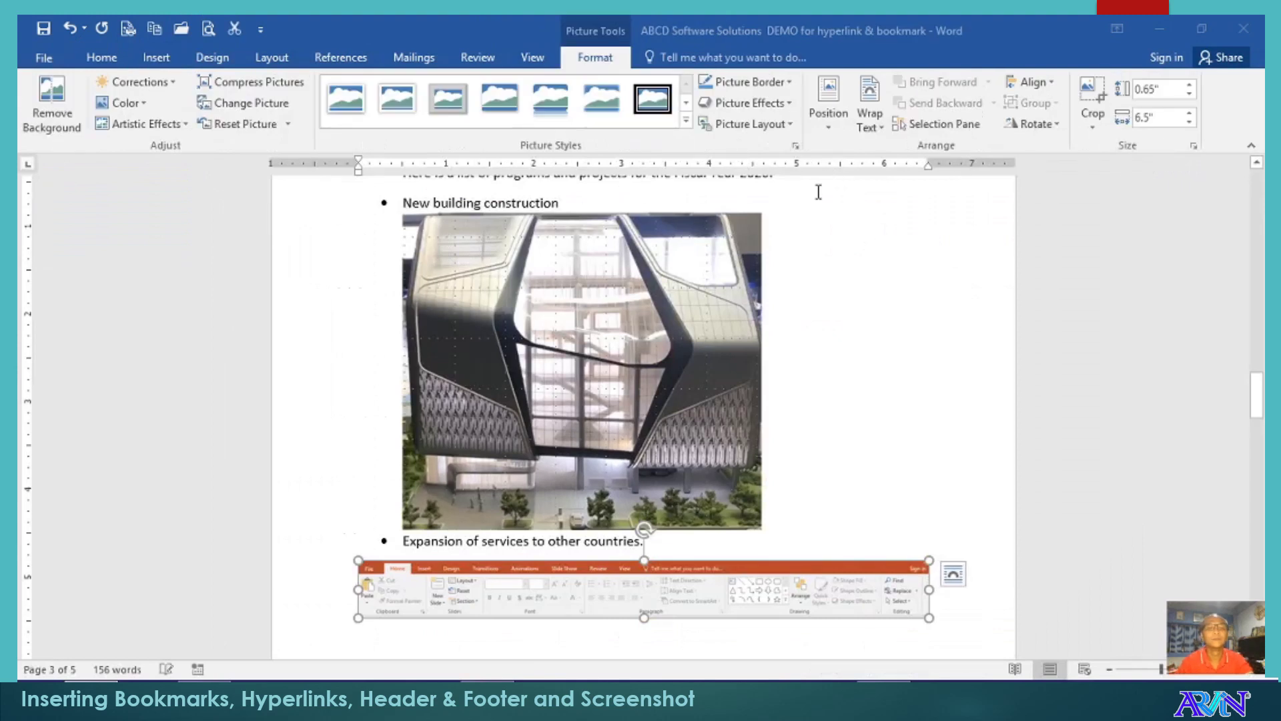
scroll(894, 440, "down", 2)
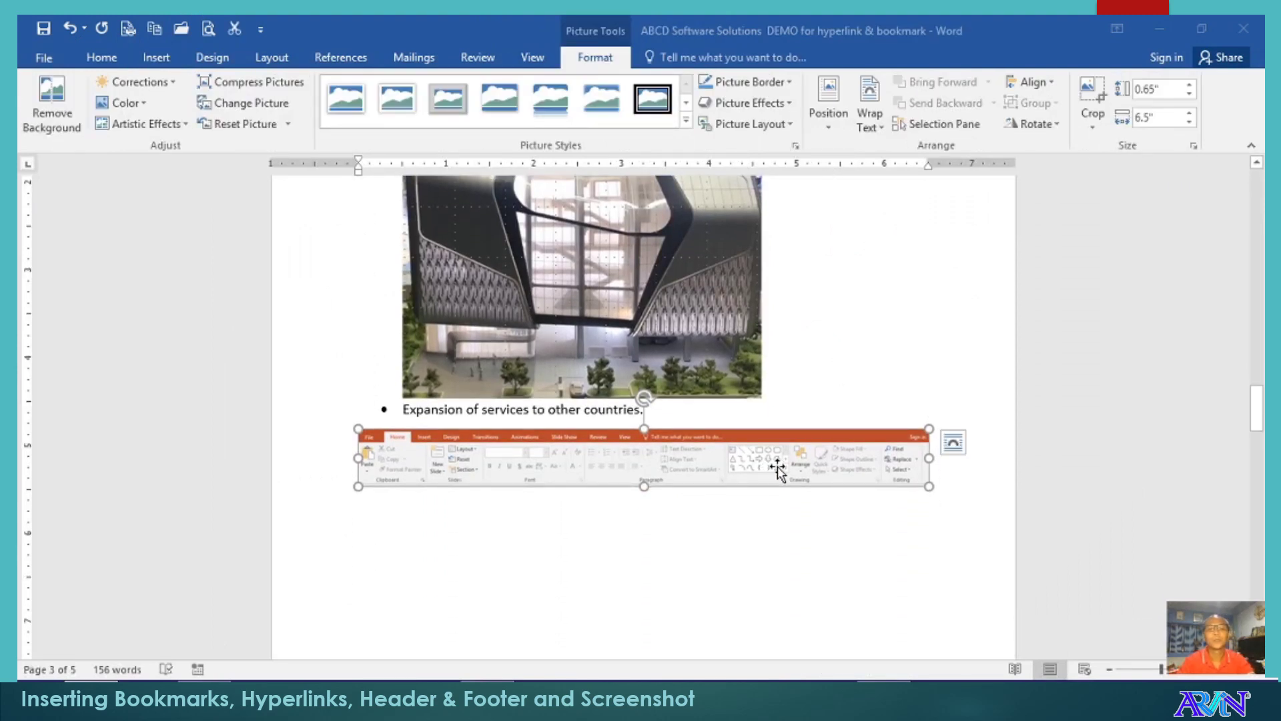
key("Delete")
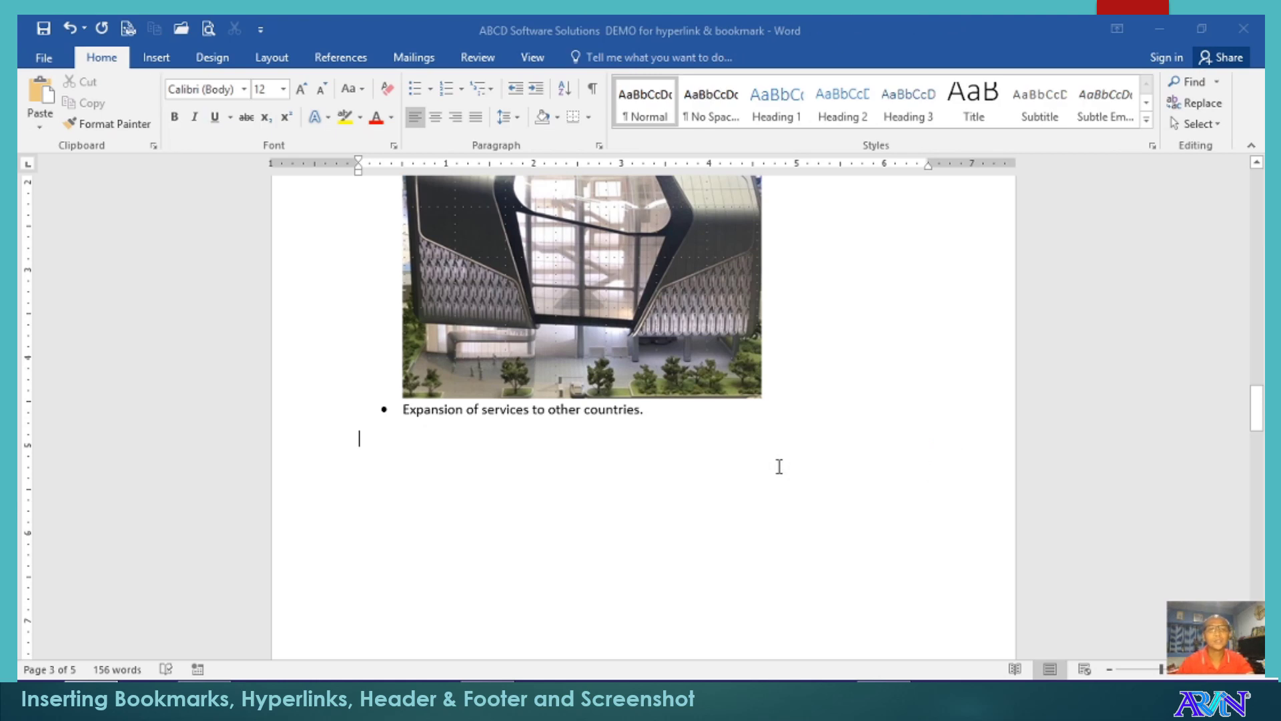
left_click(160, 59)
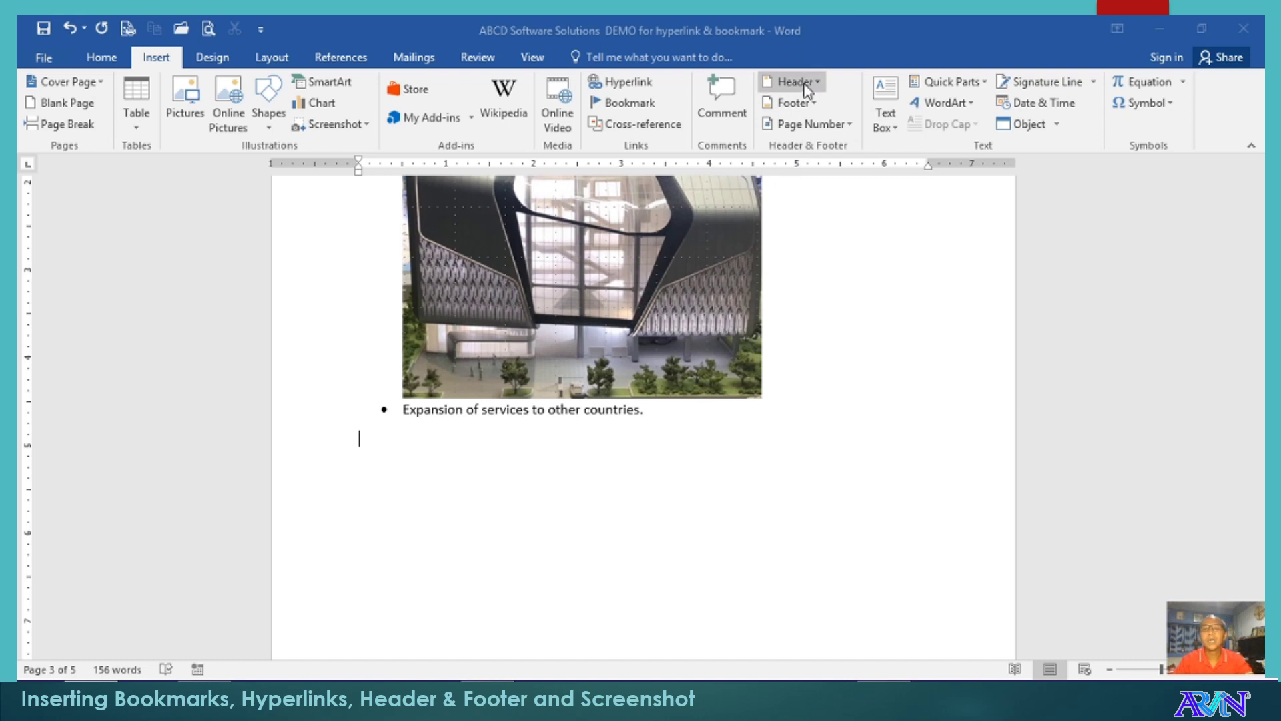
Step: Insert the built-in Banded header design from the Header gallery
double_click(564, 470)
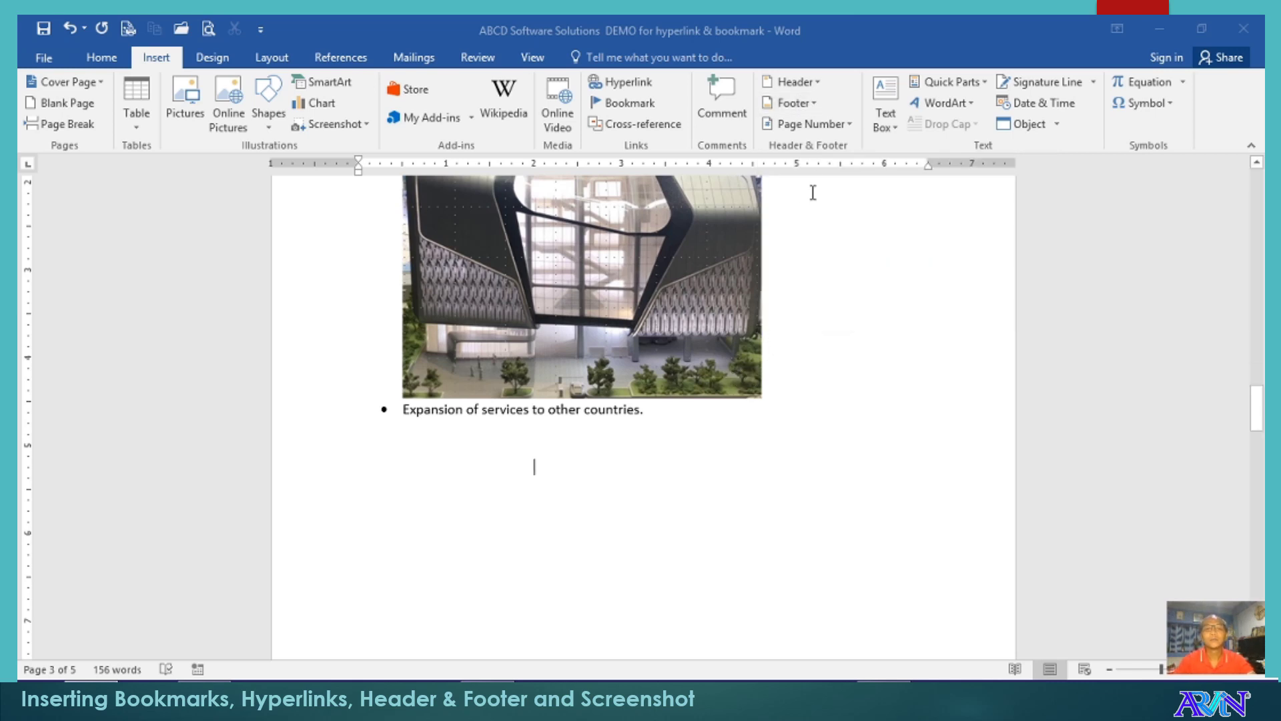
left_click(789, 81)
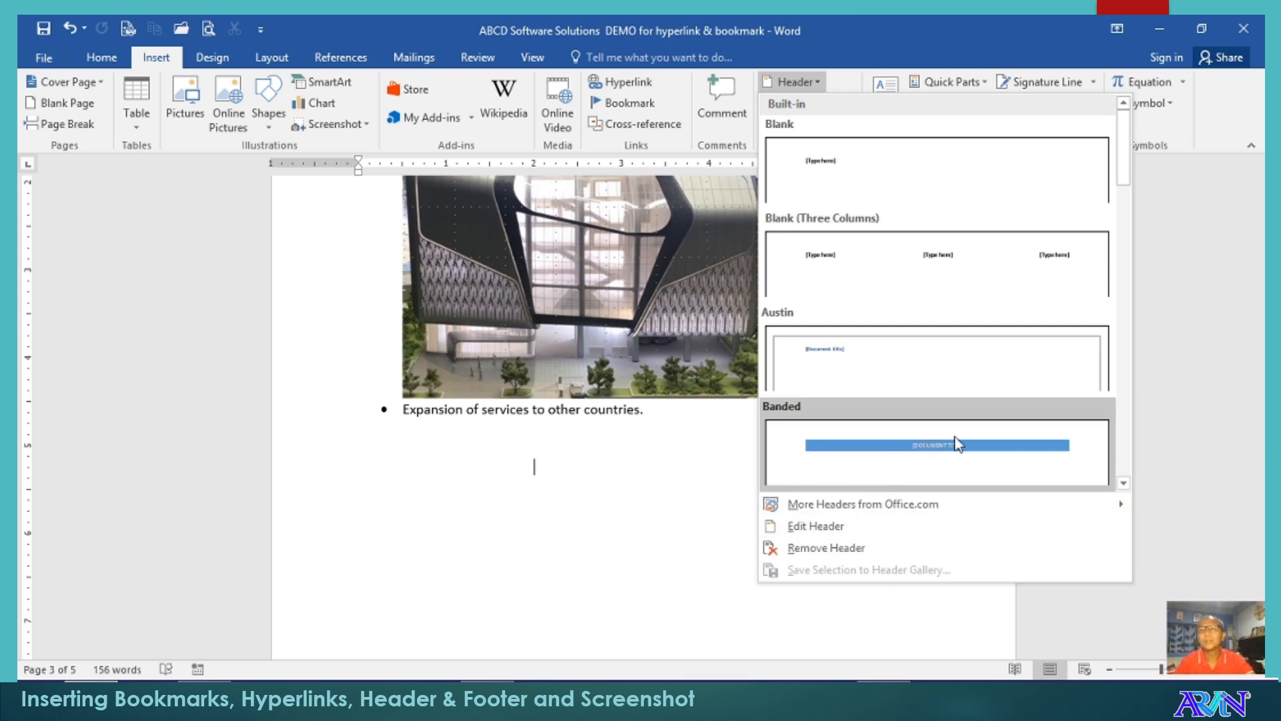
left_click_drag(1128, 151, 1113, 180)
left_click(959, 262)
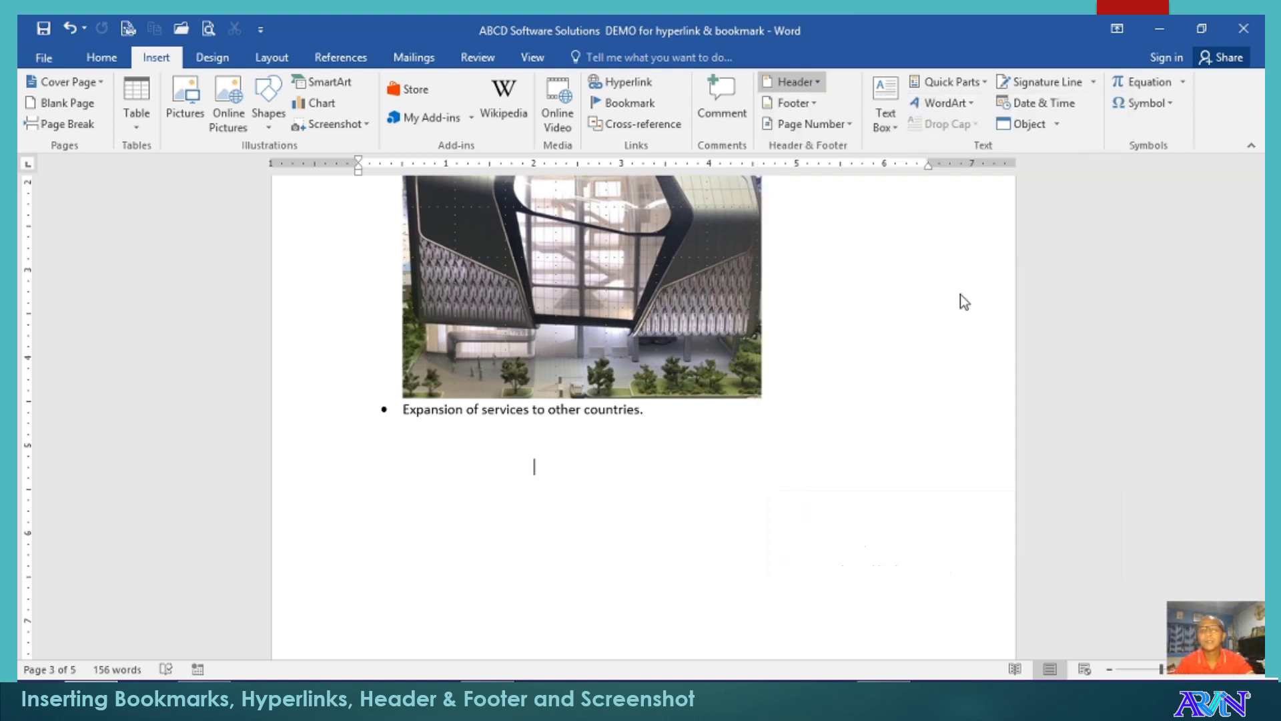
Step: Replace the header's [DOCUMENT TITLE] placeholder with 'ABCD SOFTWARE SOLUTIONS ANNUAL REPORT'
left_click(641, 254)
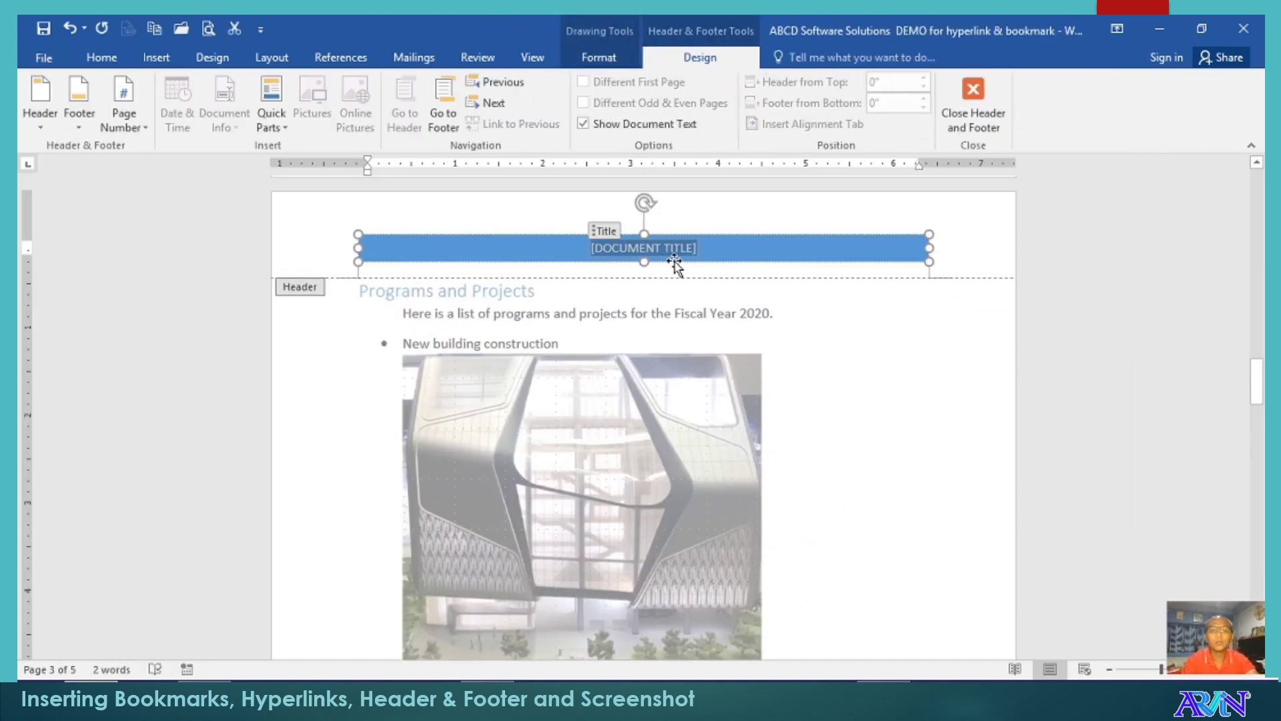
type("ABCD")
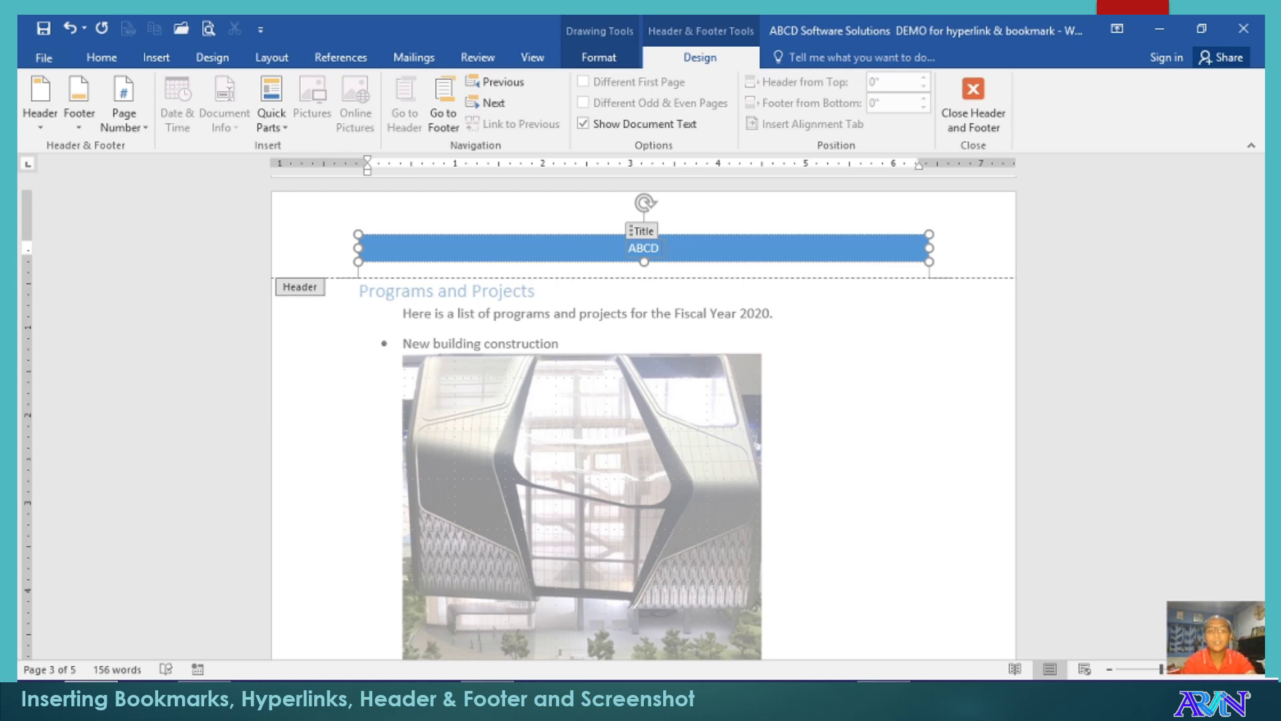
type(" SOFTW")
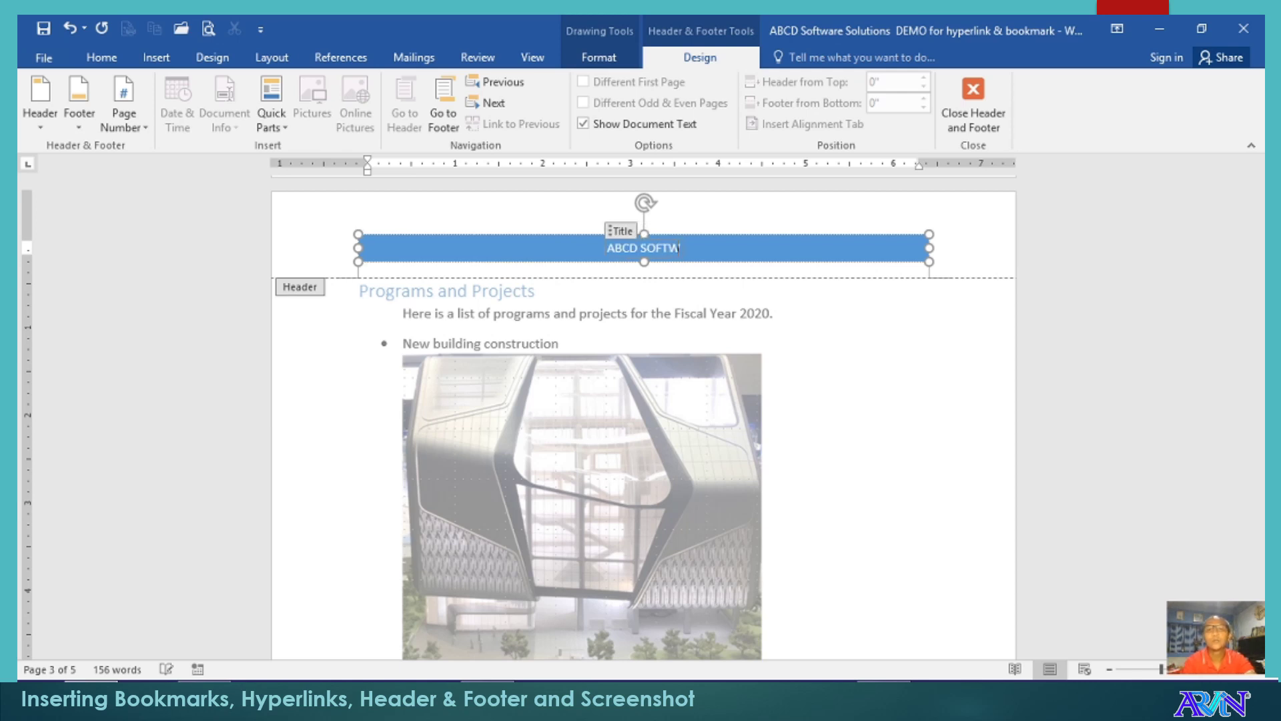
type("ARE SO")
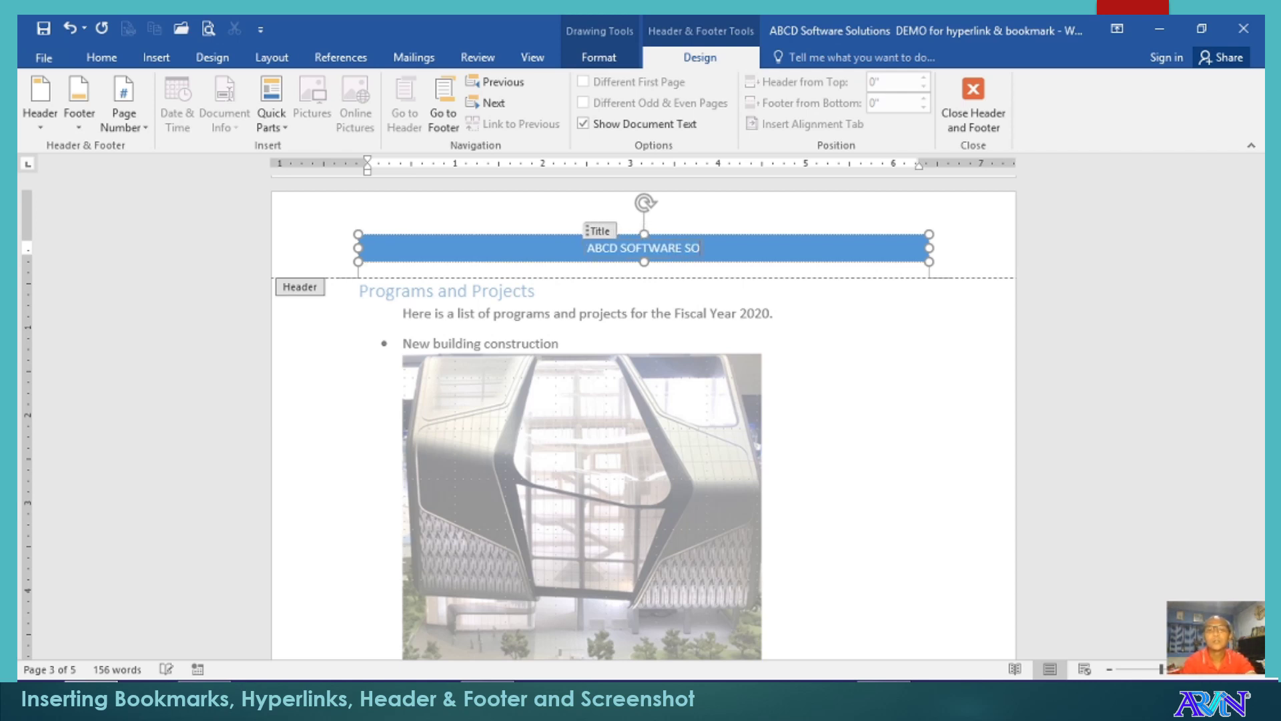
type("LUTIONS A")
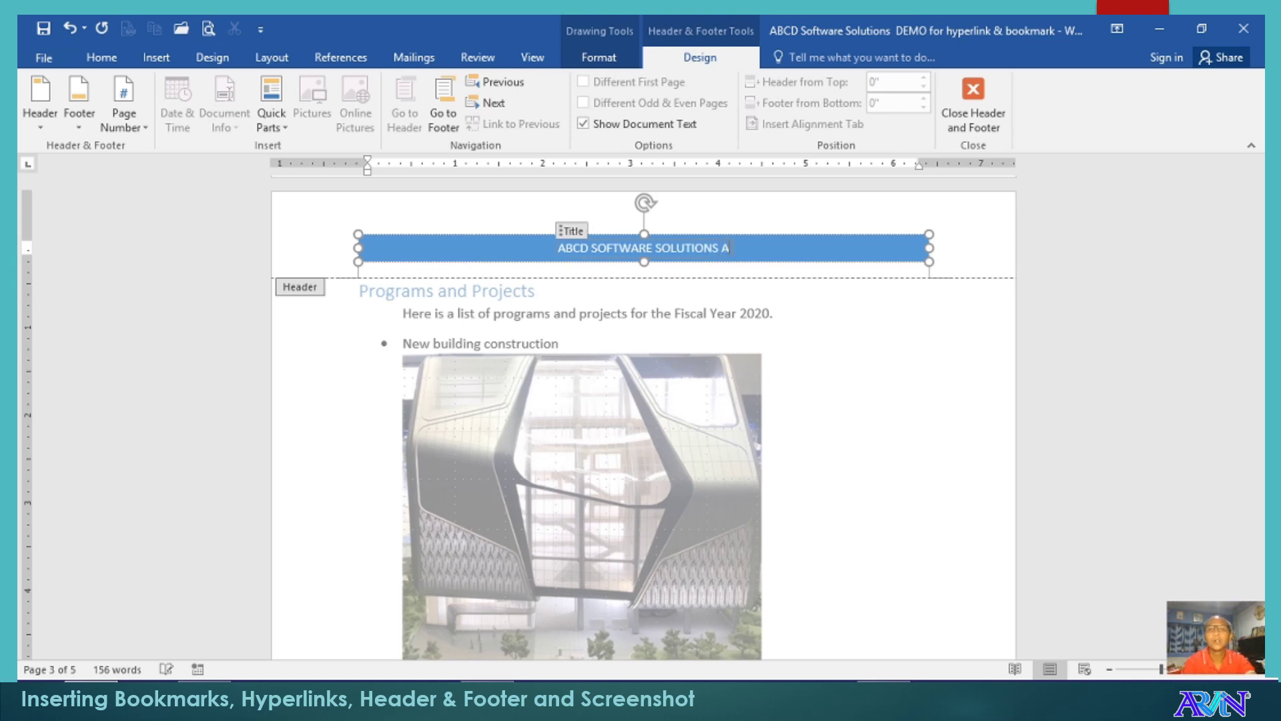
type("NNUAL REPORT")
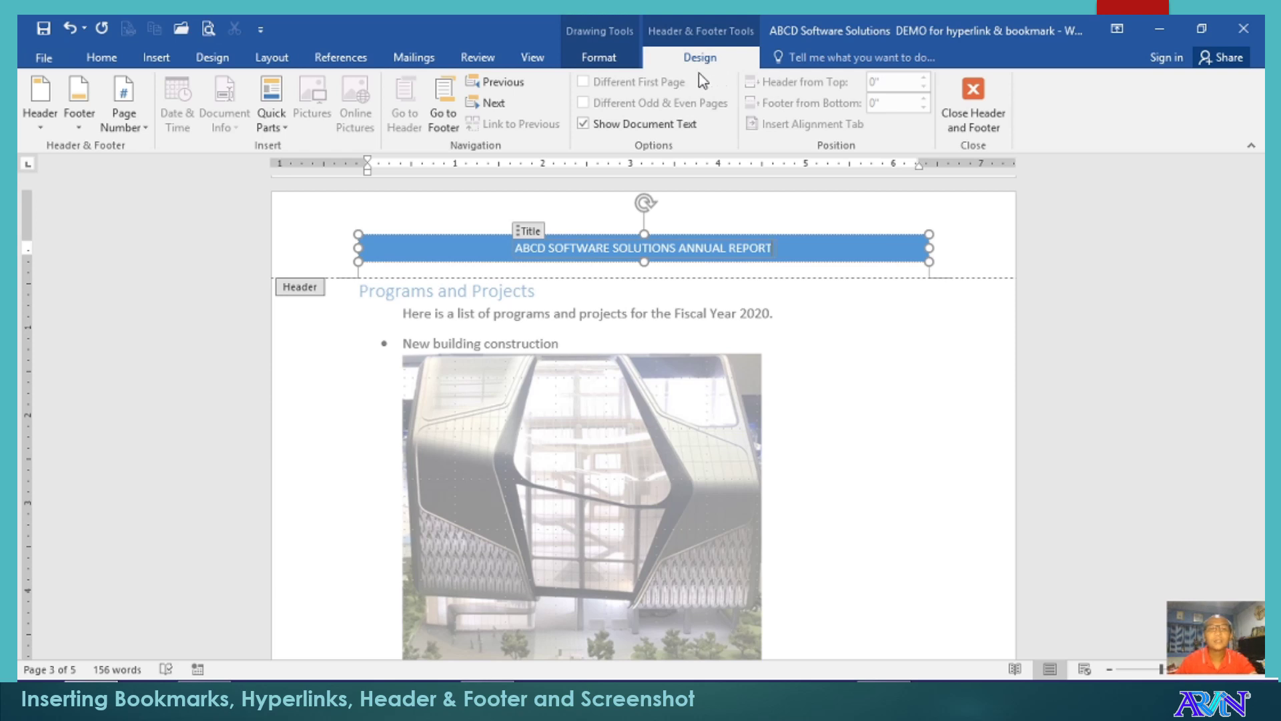
Step: Enter 'Fiscal Year 2020' in the document footer
left_click(446, 131)
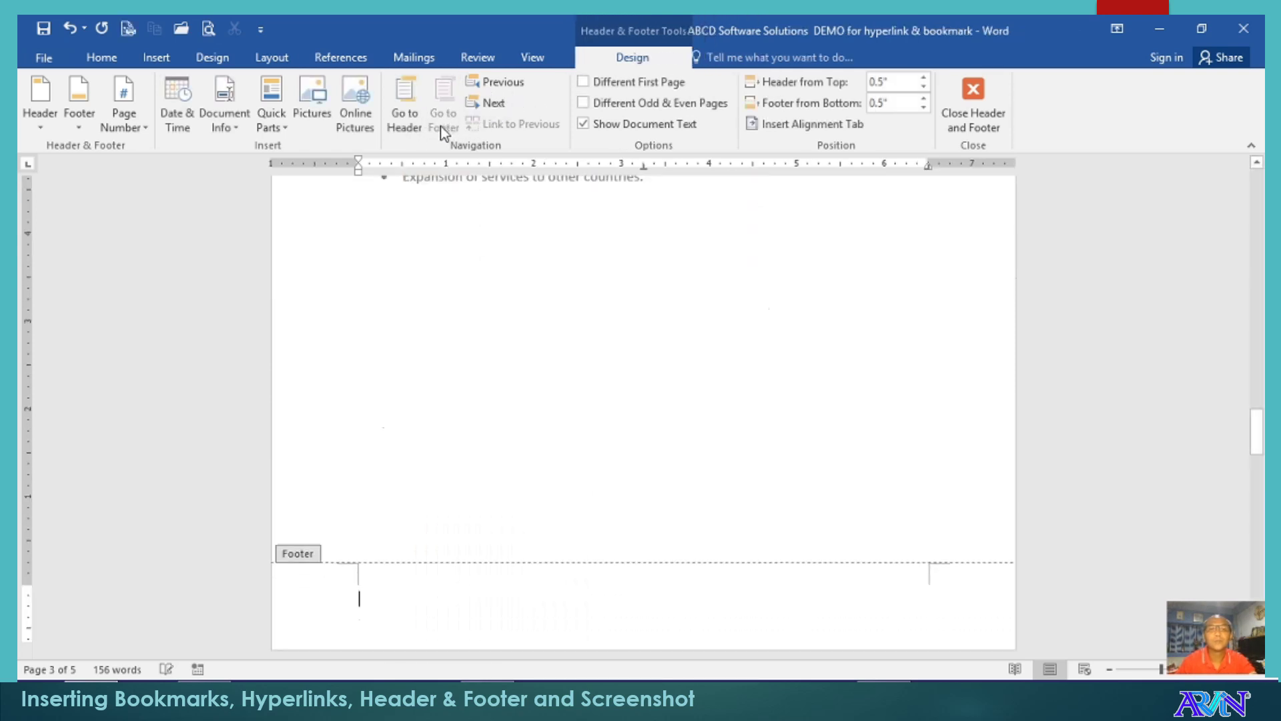
left_click(404, 124)
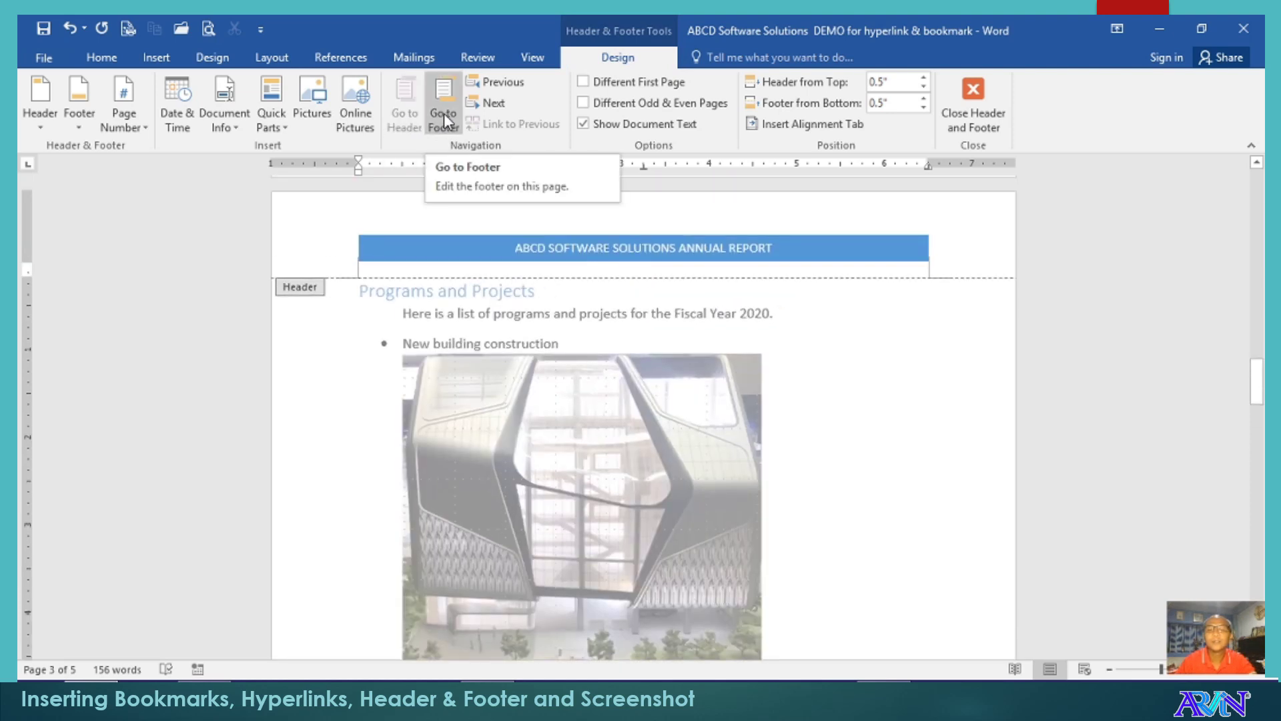
left_click(443, 113)
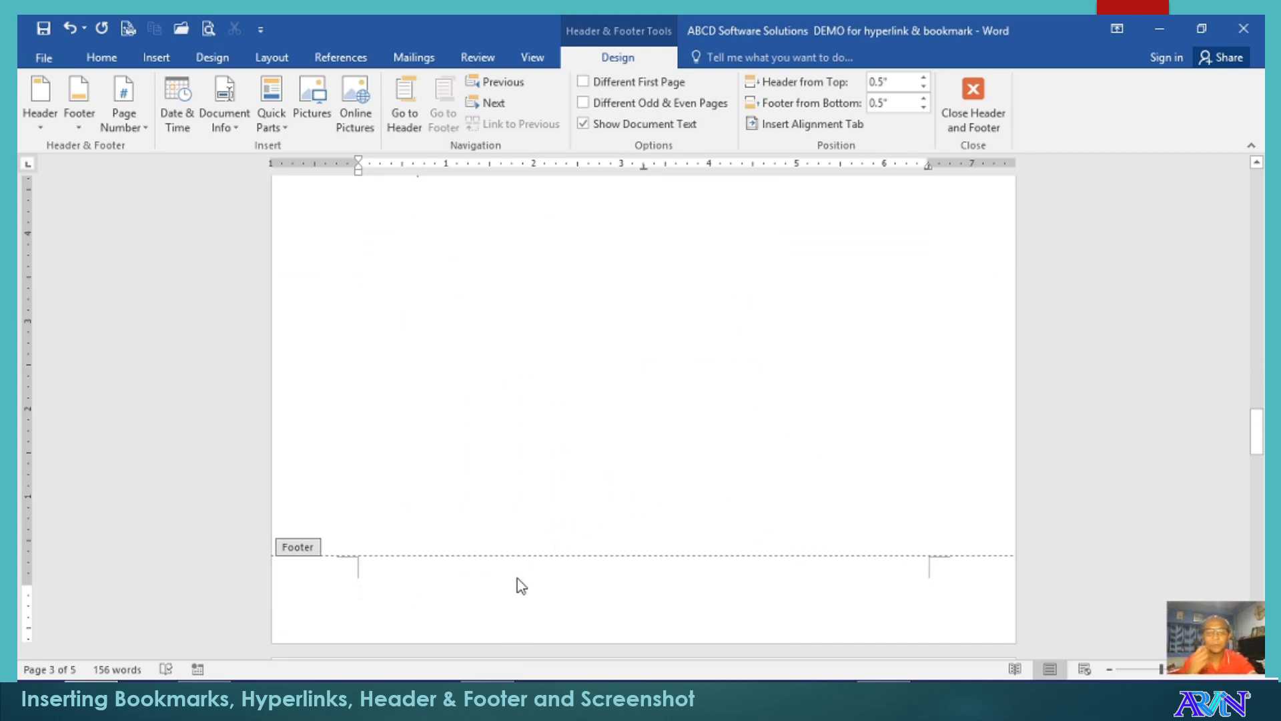
type("Fiscal Year 2020")
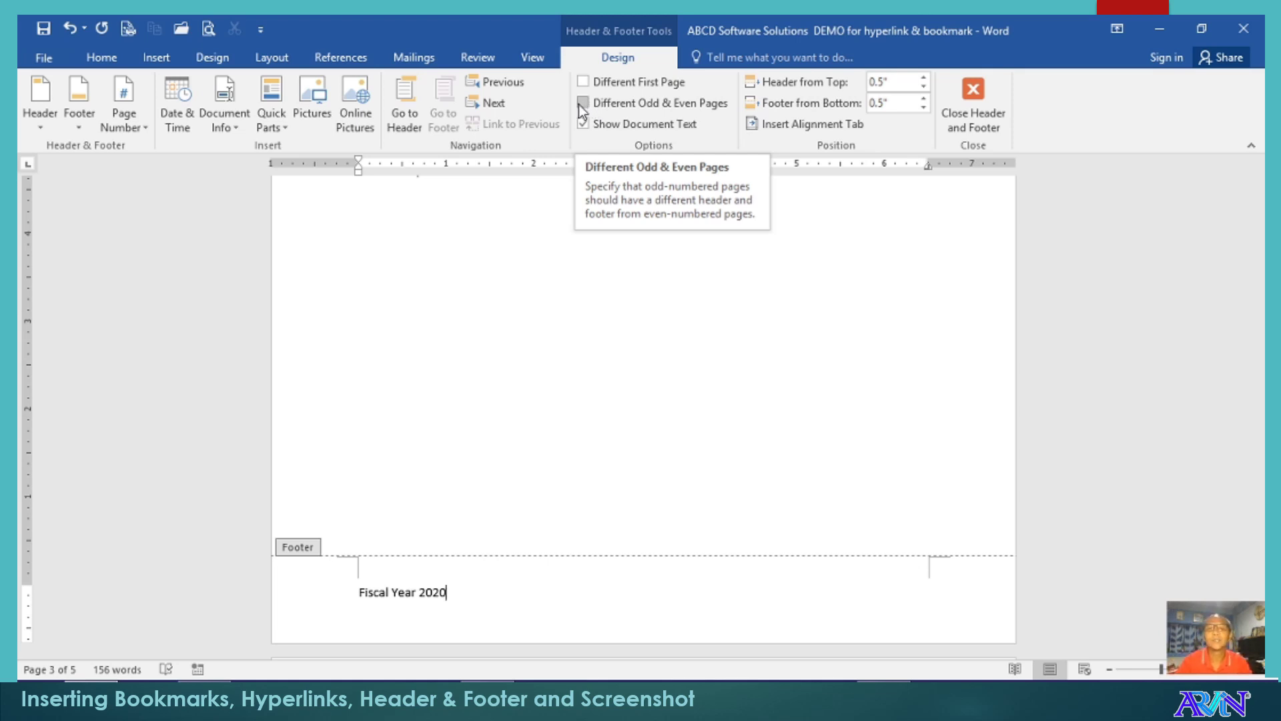
Step: Turn on different odd and even page headers and footers
left_click(584, 104)
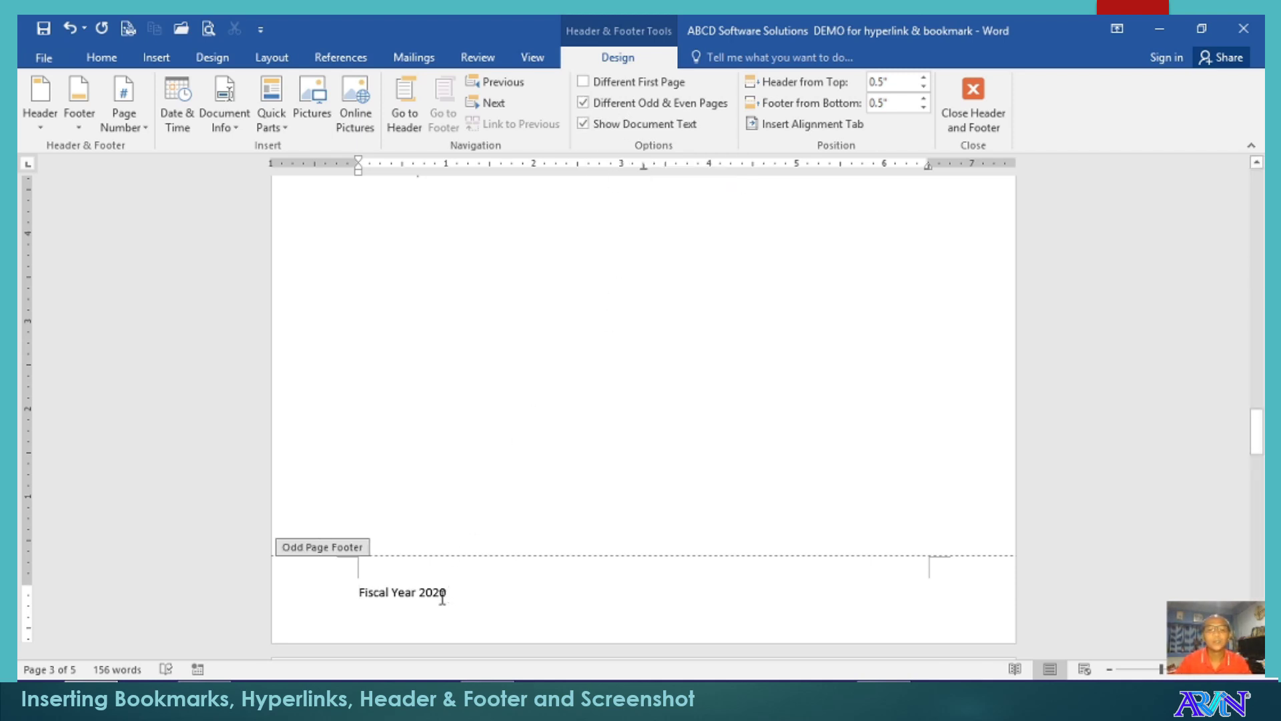
scroll(442, 563, "up", 10)
scroll(446, 522, "up", 1)
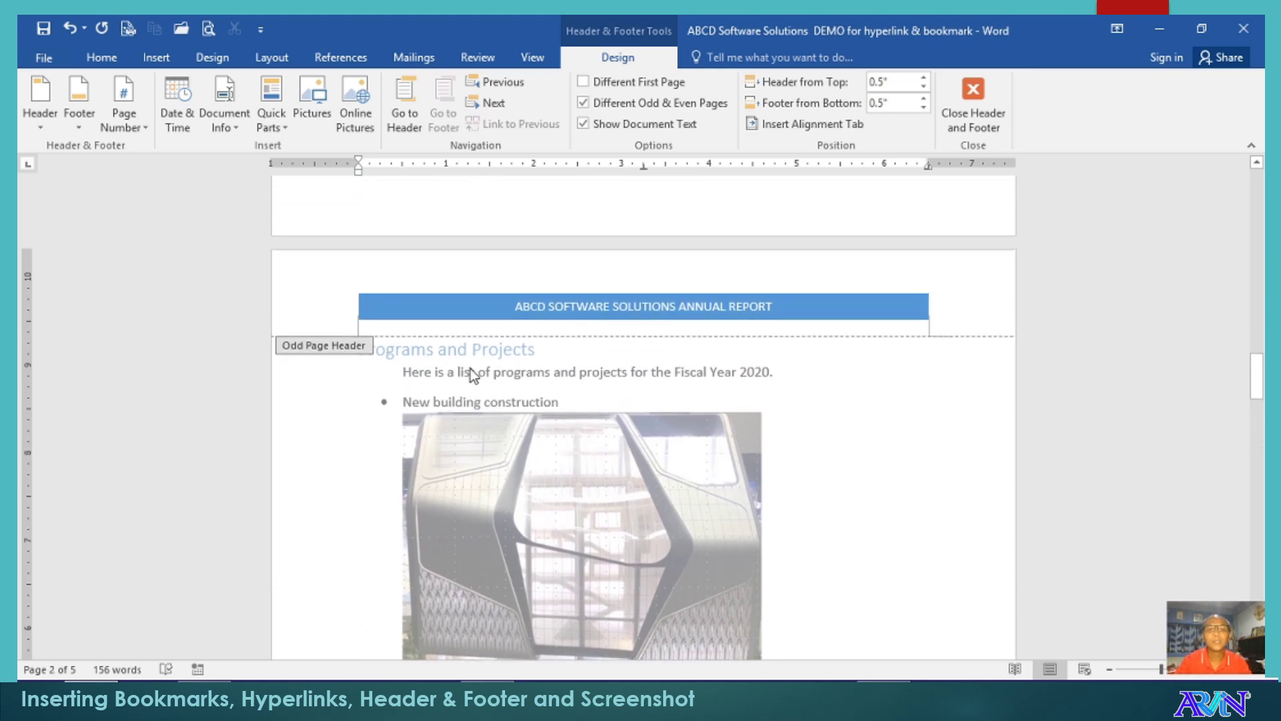
scroll(575, 411, "down", 10)
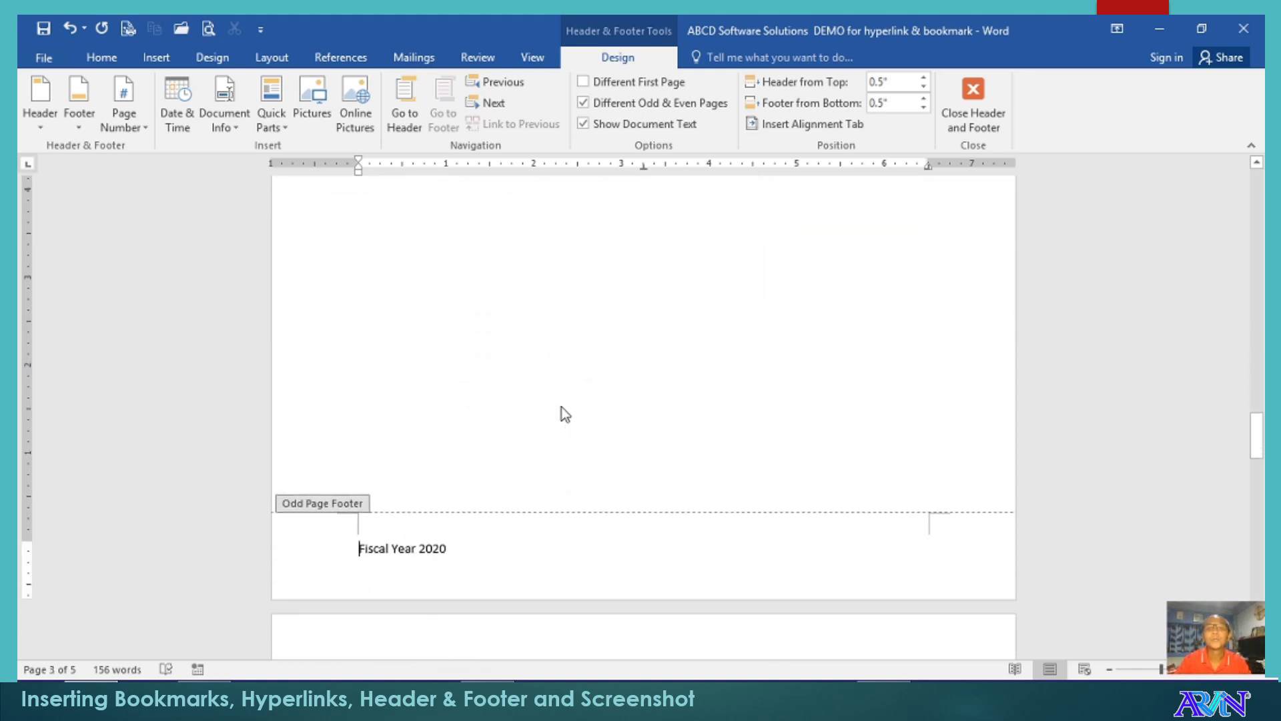
scroll(563, 407, "down", 5)
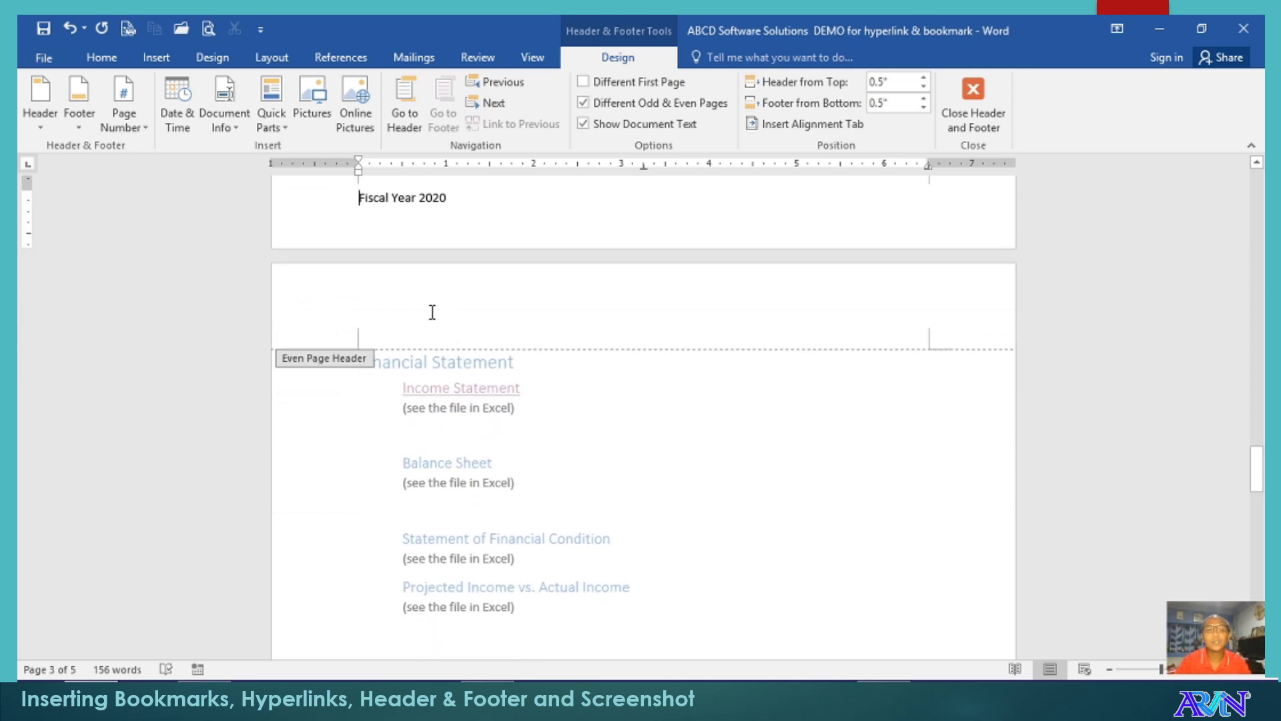
Step: Type a centred 'Annual Report for 2020' in the page 4 even header
left_click(430, 313)
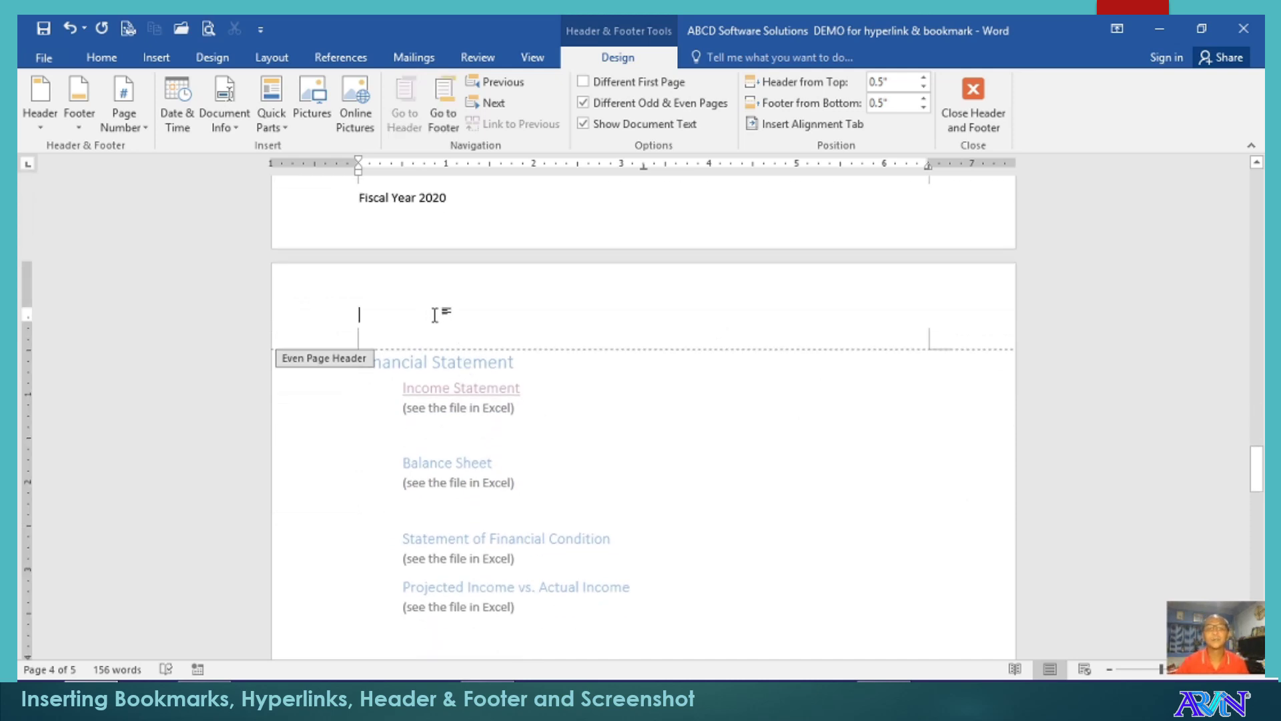
key("Tab")
type("Annua")
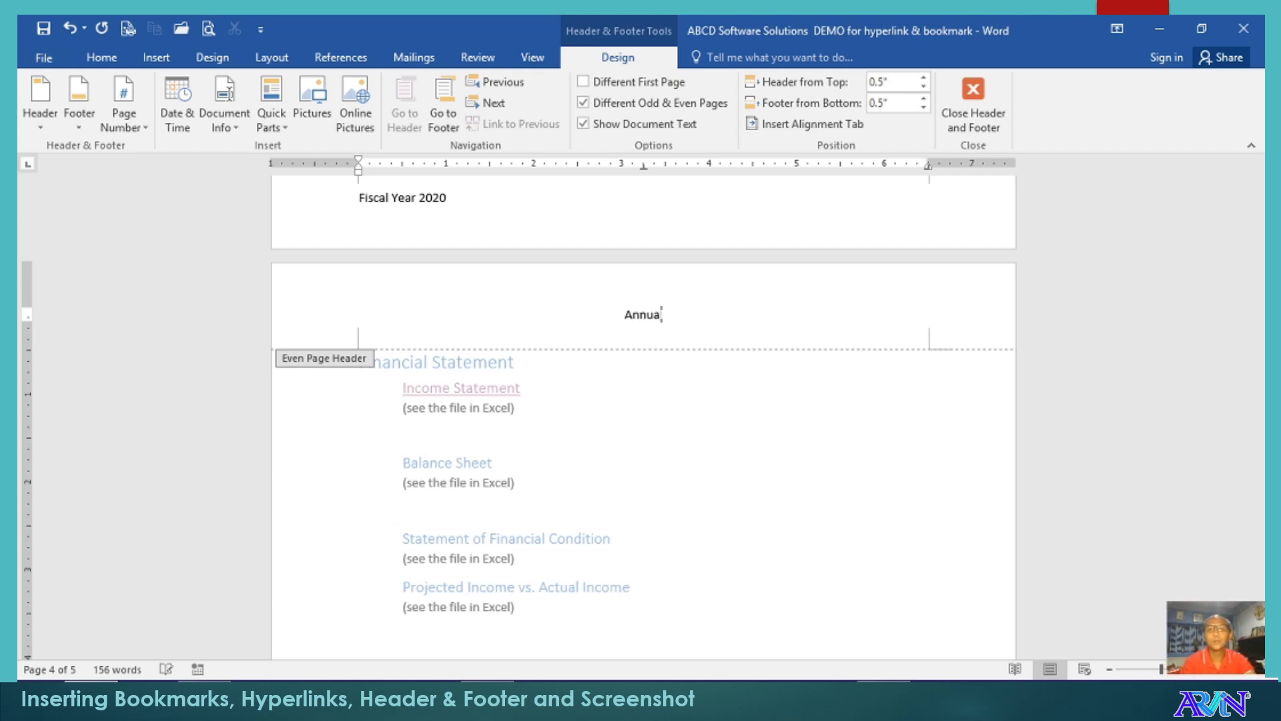
type("l Report for ")
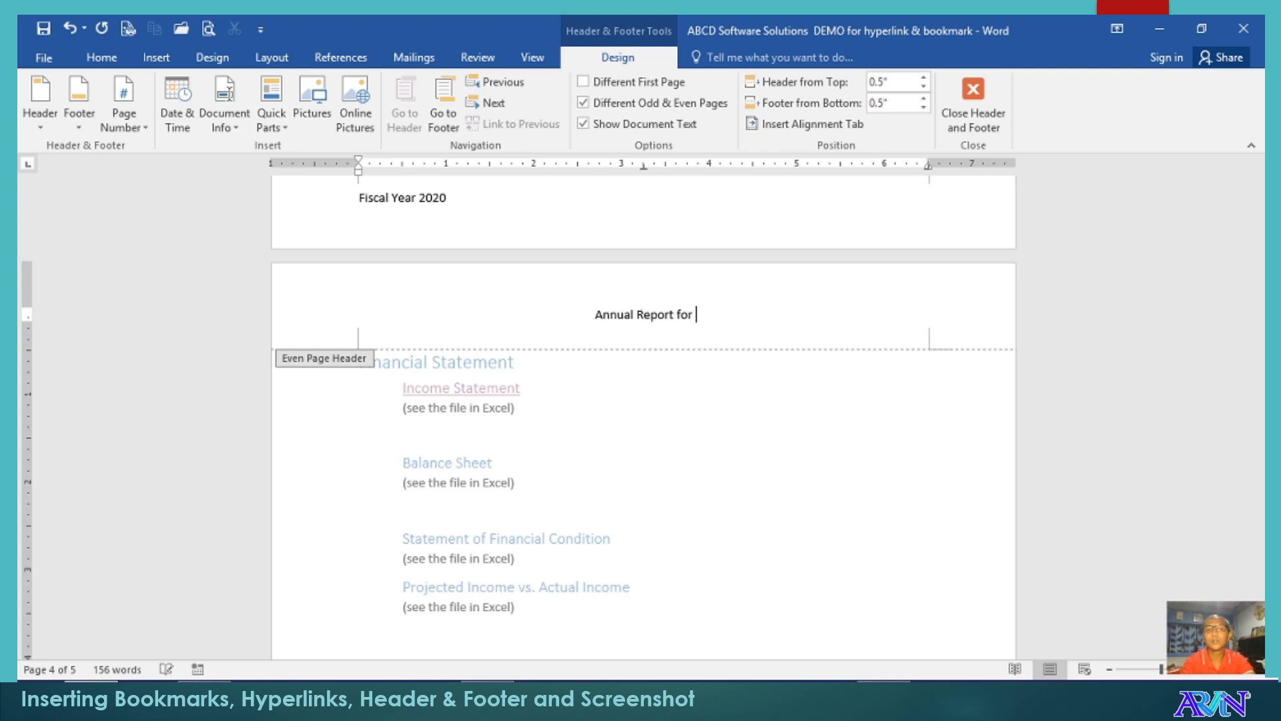
type("2020")
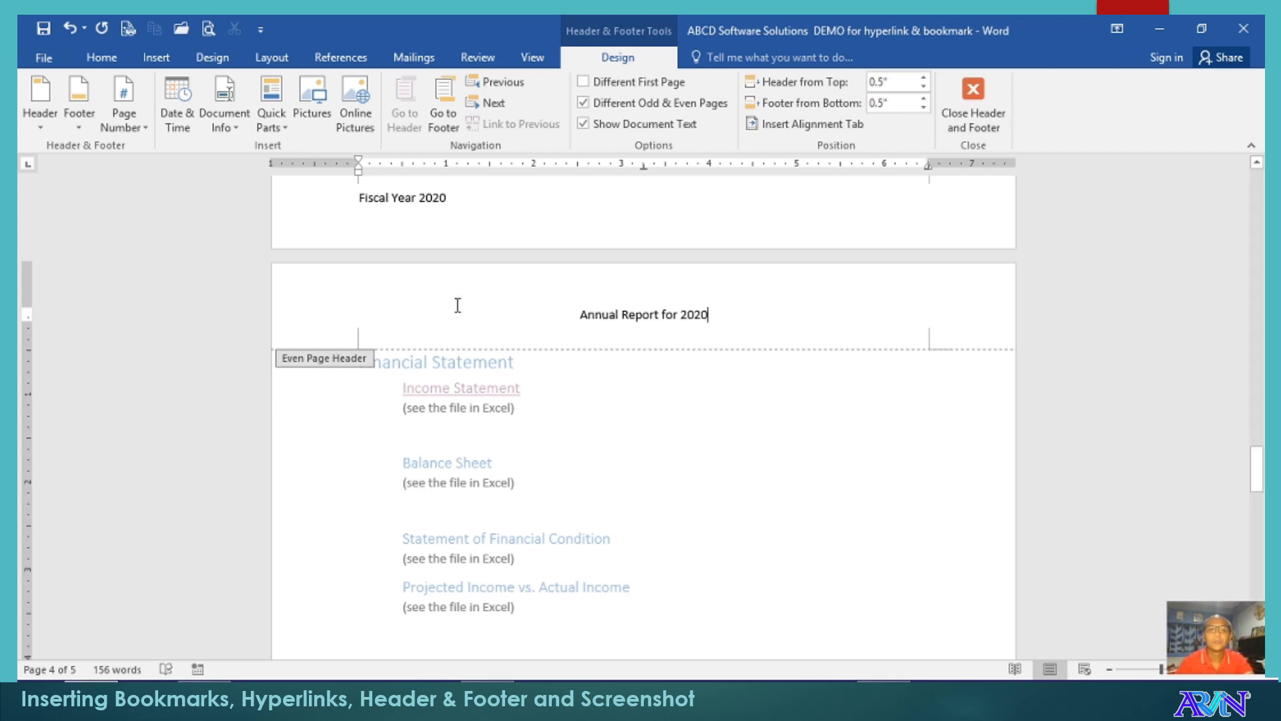
scroll(462, 307, "down", 10)
scroll(484, 367, "up", 1)
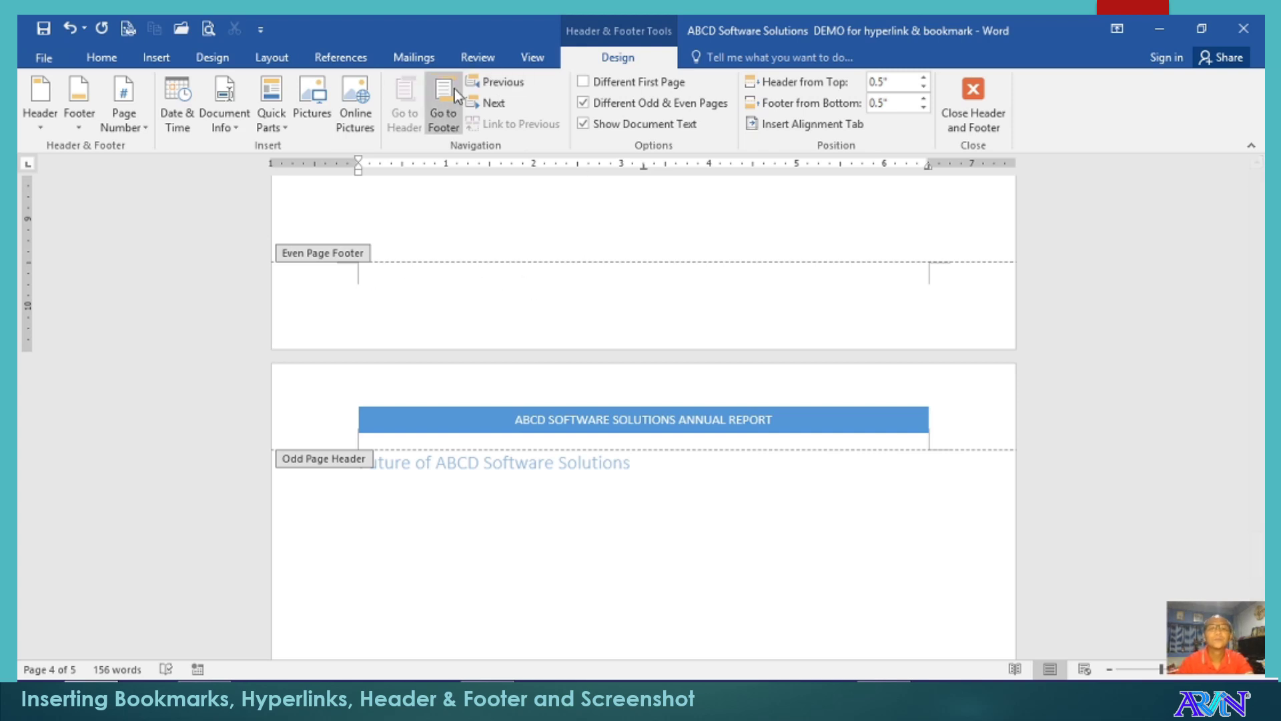
Step: Fill the even footer with 'Fiscal Year 2020' at left and 'ABCD Software Solutions' at right
left_click(439, 108)
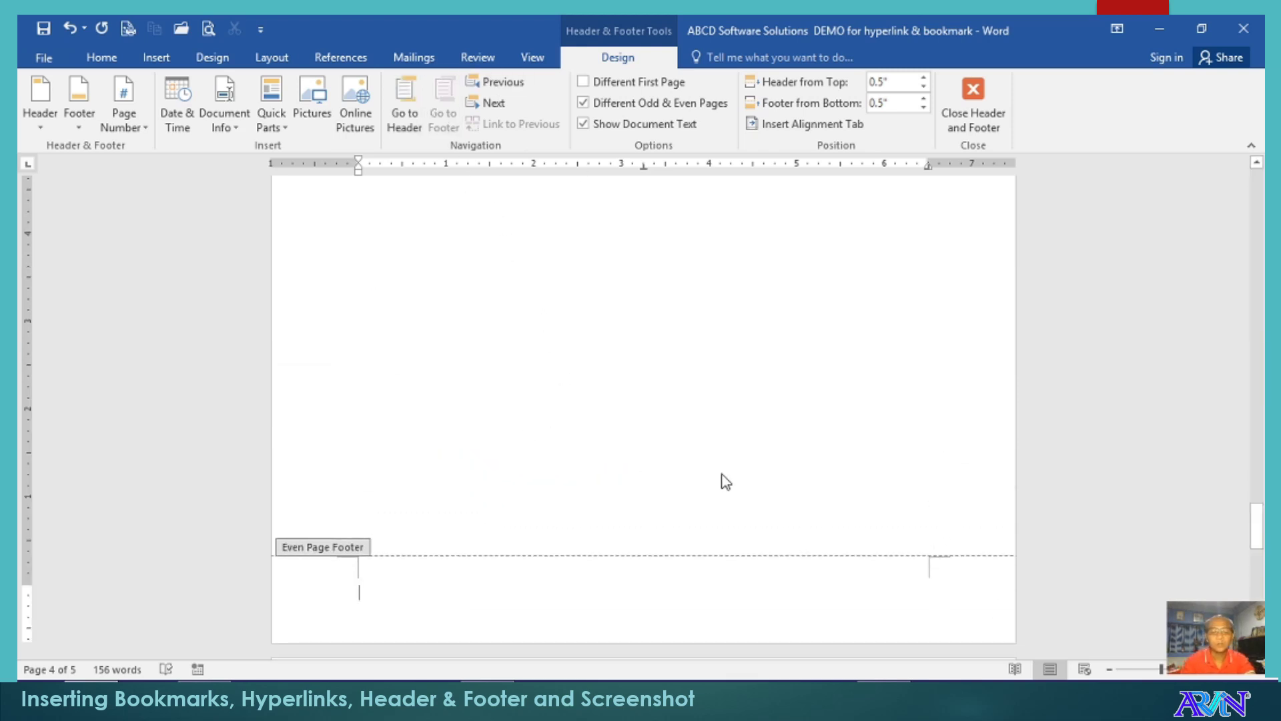
type("F")
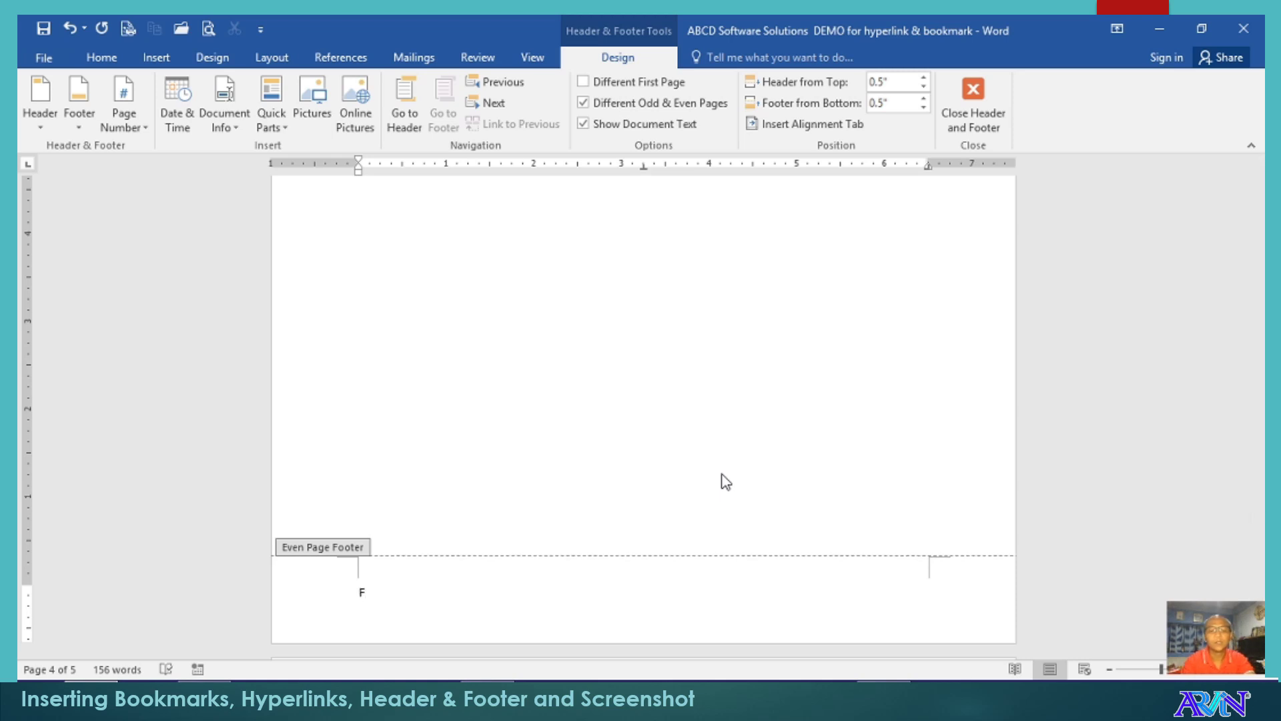
type("iscal Year 2020")
key("Tab")
key("Tab")
type("ABCD Softw")
key("BackSpace")
key("BackSpace")
type("twar")
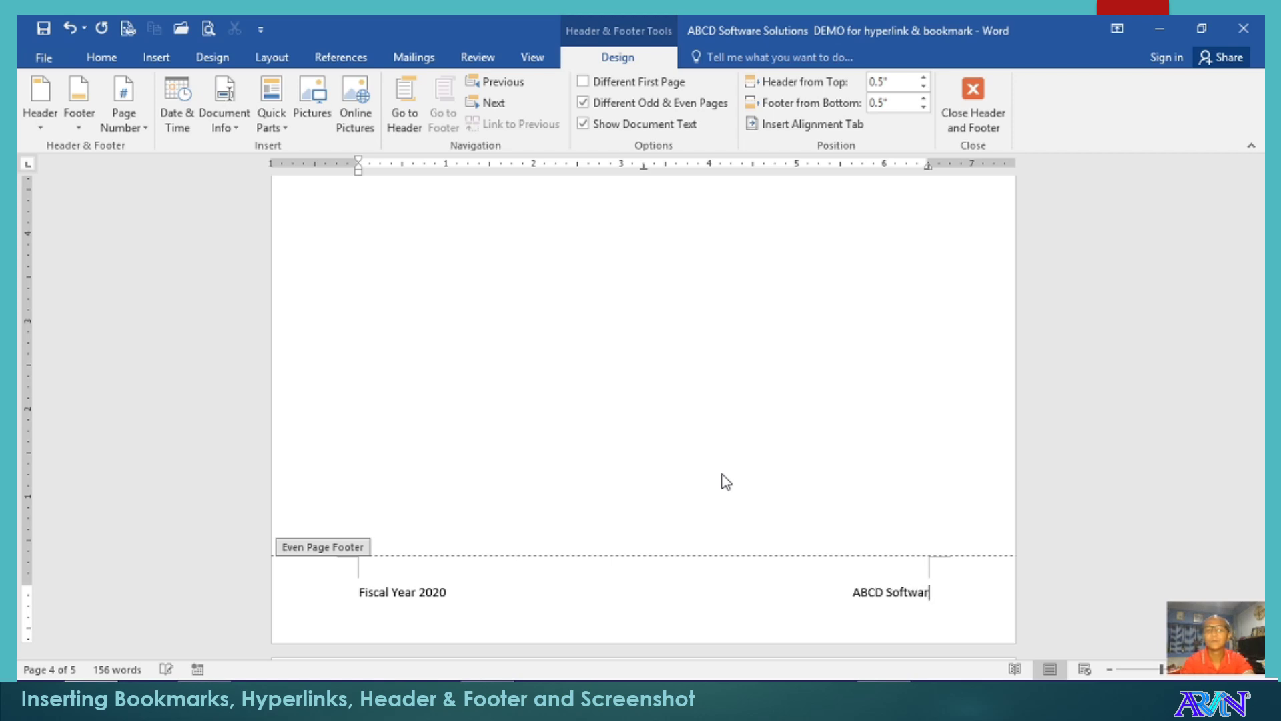
type("e Solutions")
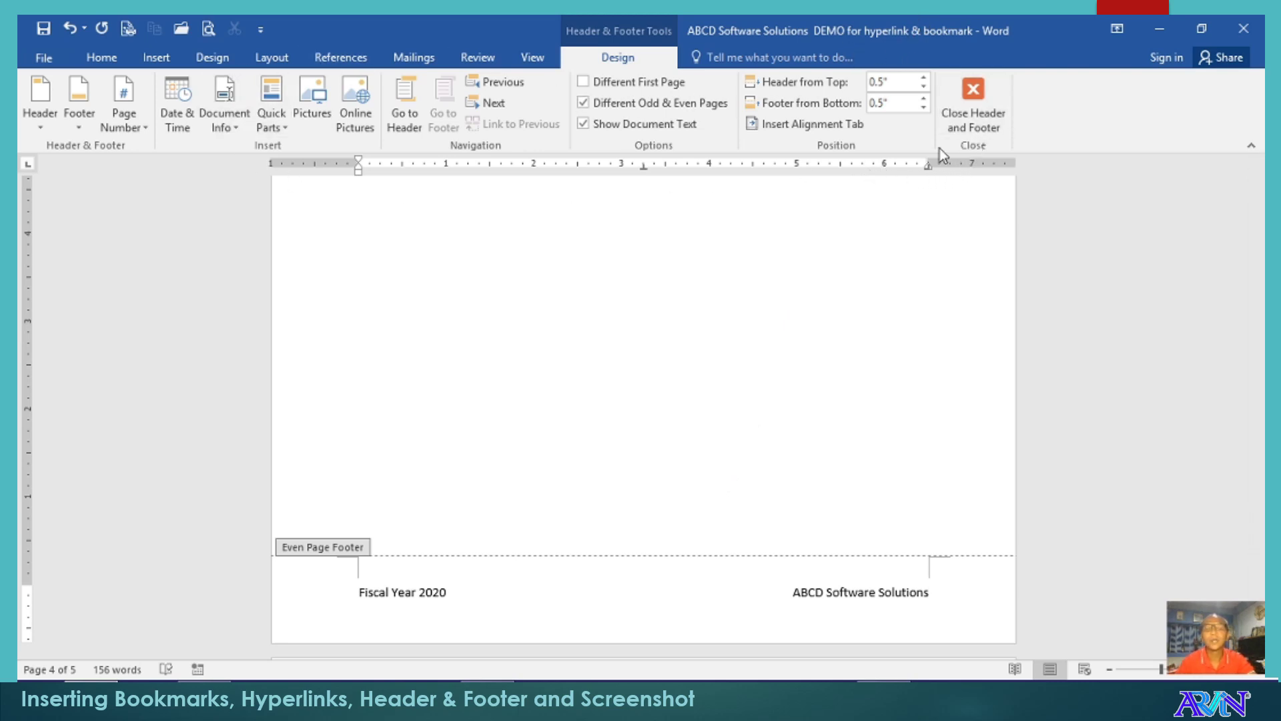
left_click(657, 593)
Step: Insert an Accent Bar 'Page X' number at the footer centre, showing '4 | Page'
left_click(126, 105)
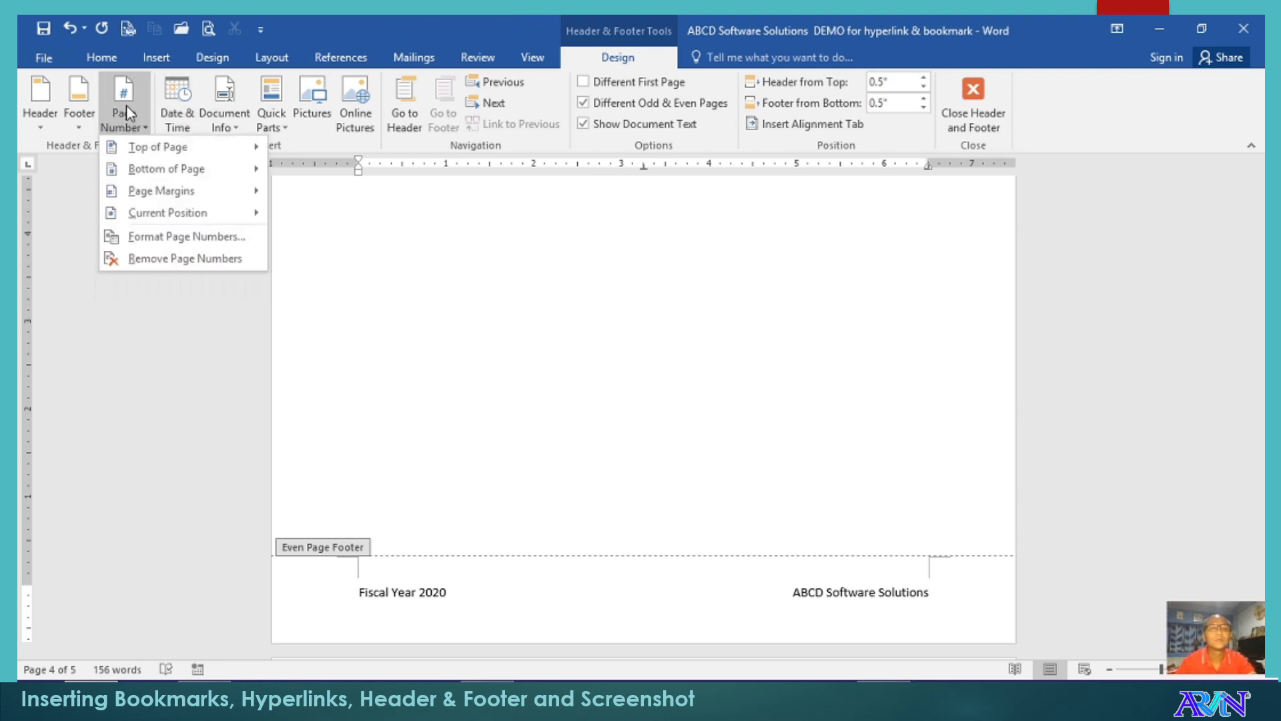
mouse_move(180, 154)
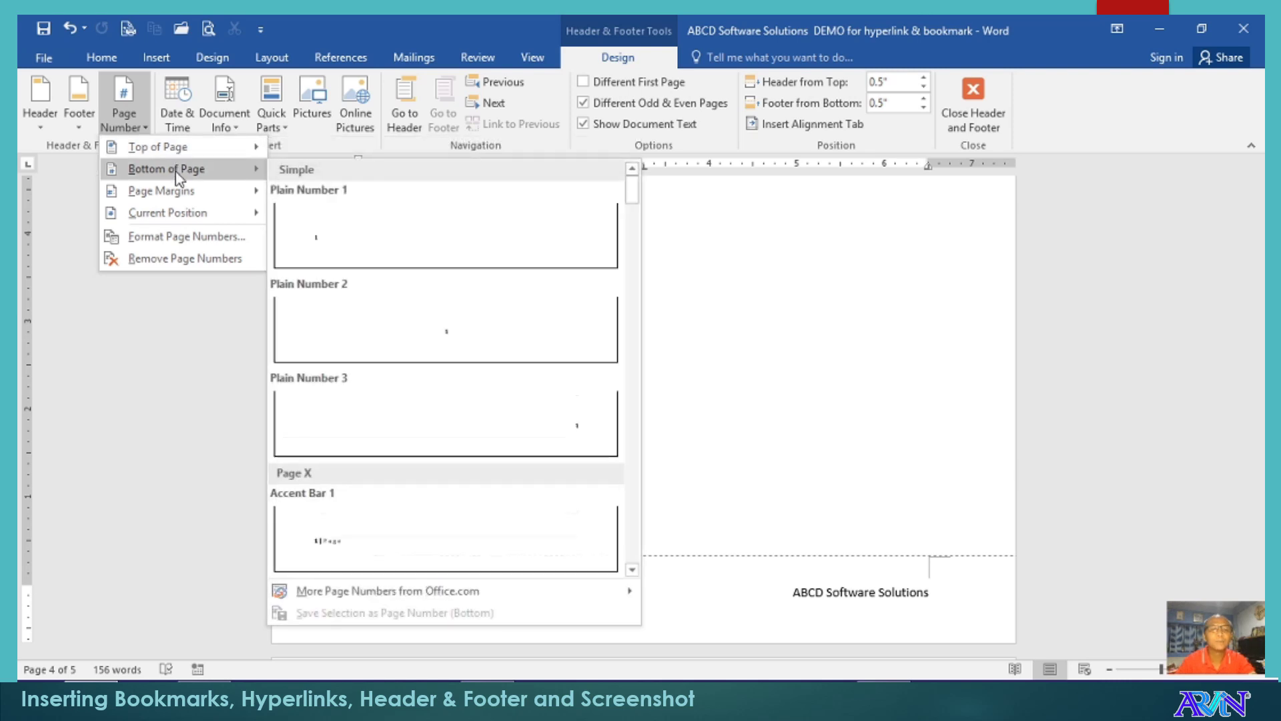
mouse_move(177, 195)
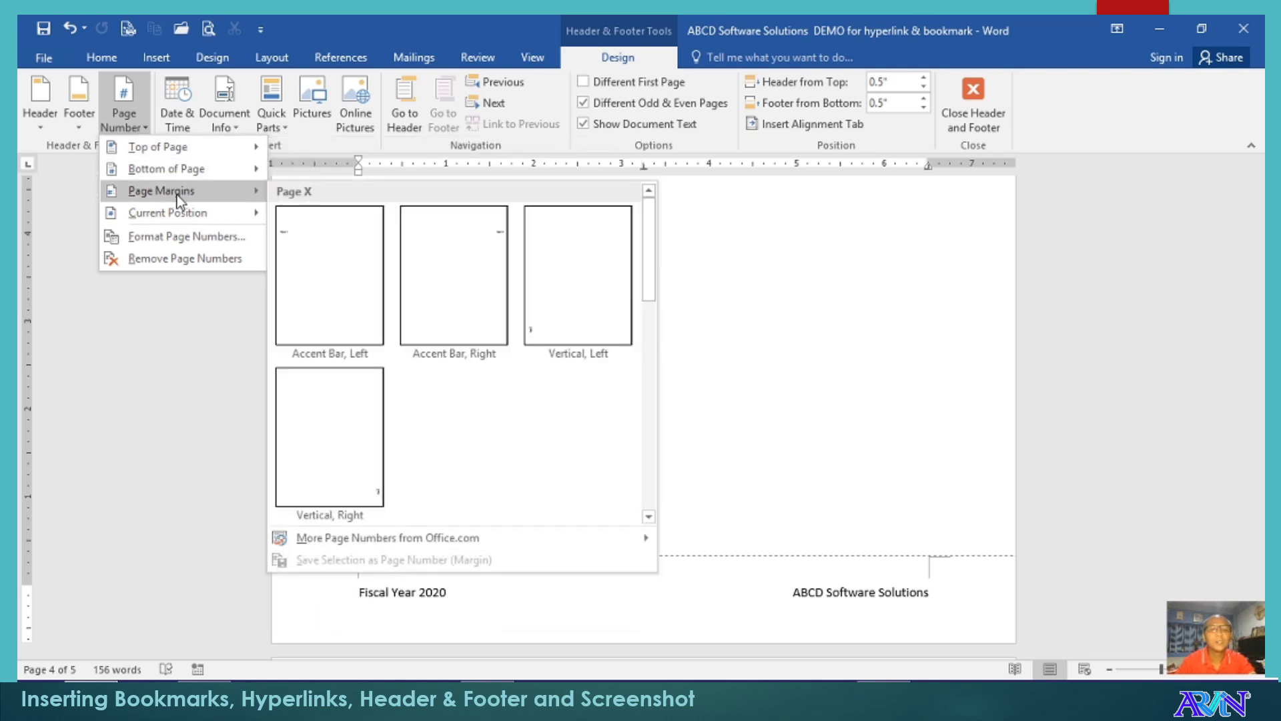
mouse_move(182, 219)
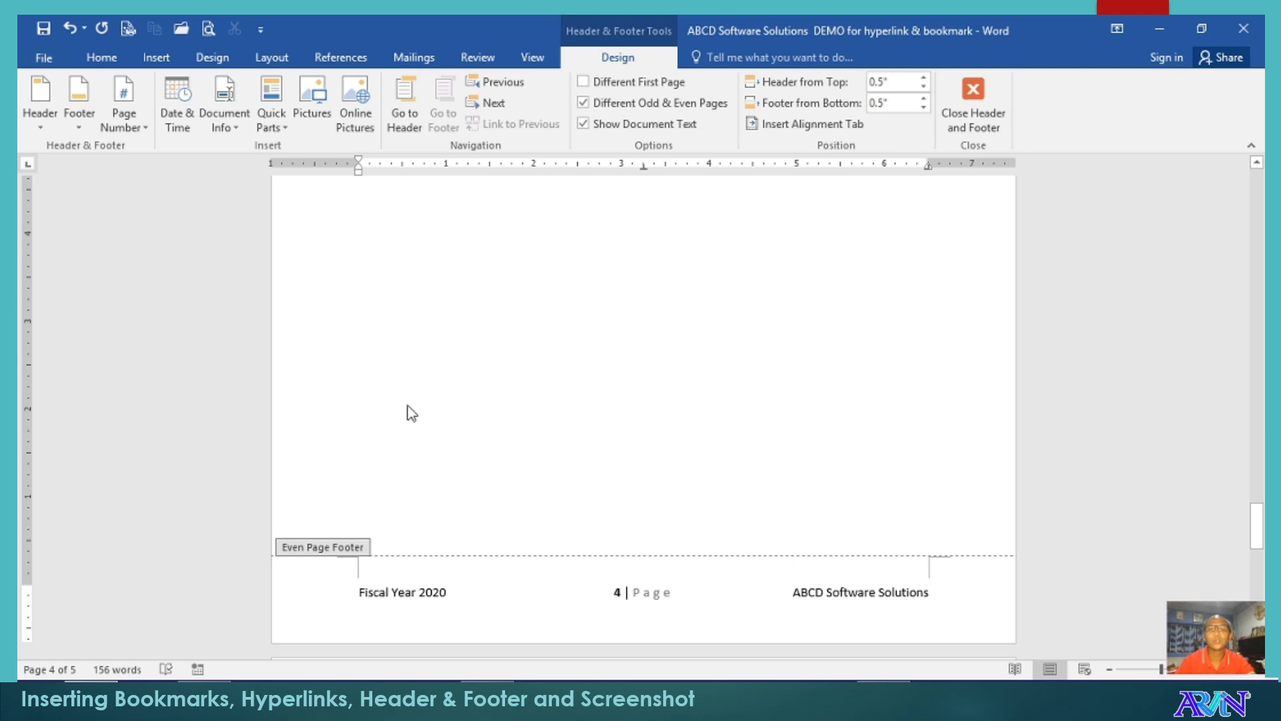
Step: Close header and footer editing and scroll through the pages to review headers and footers
left_click(971, 127)
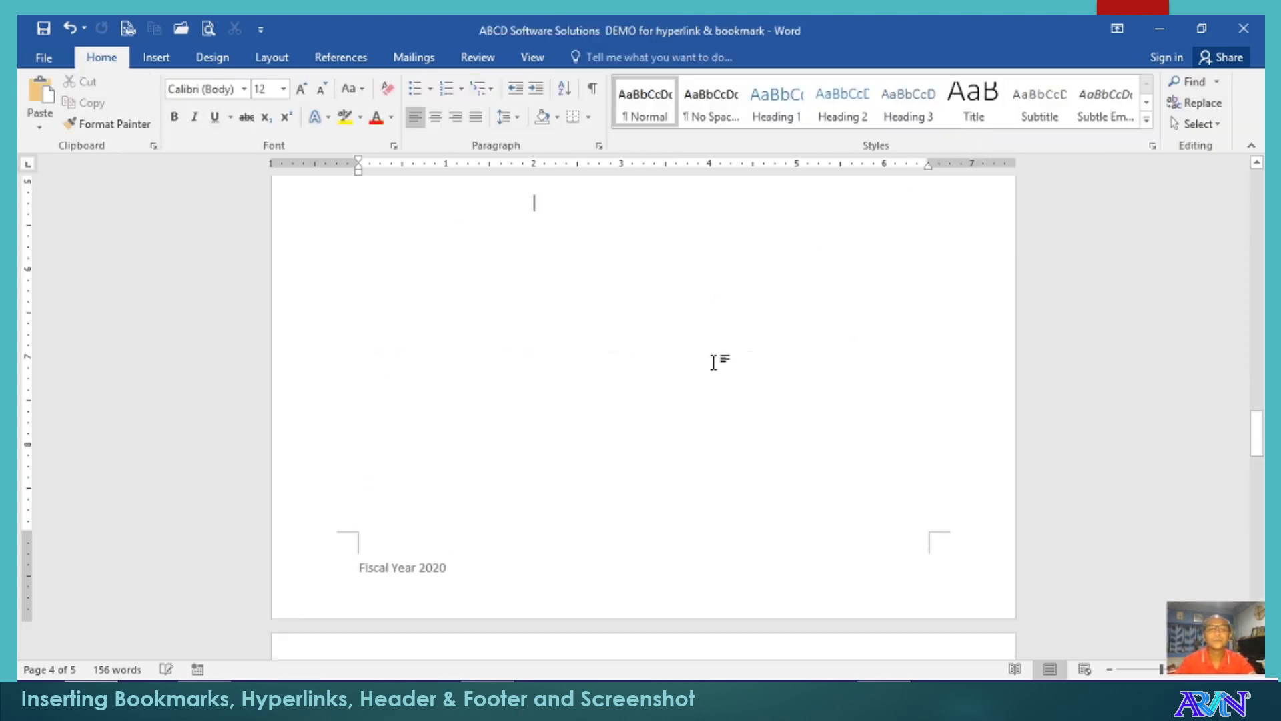
scroll(691, 371, "up", 15)
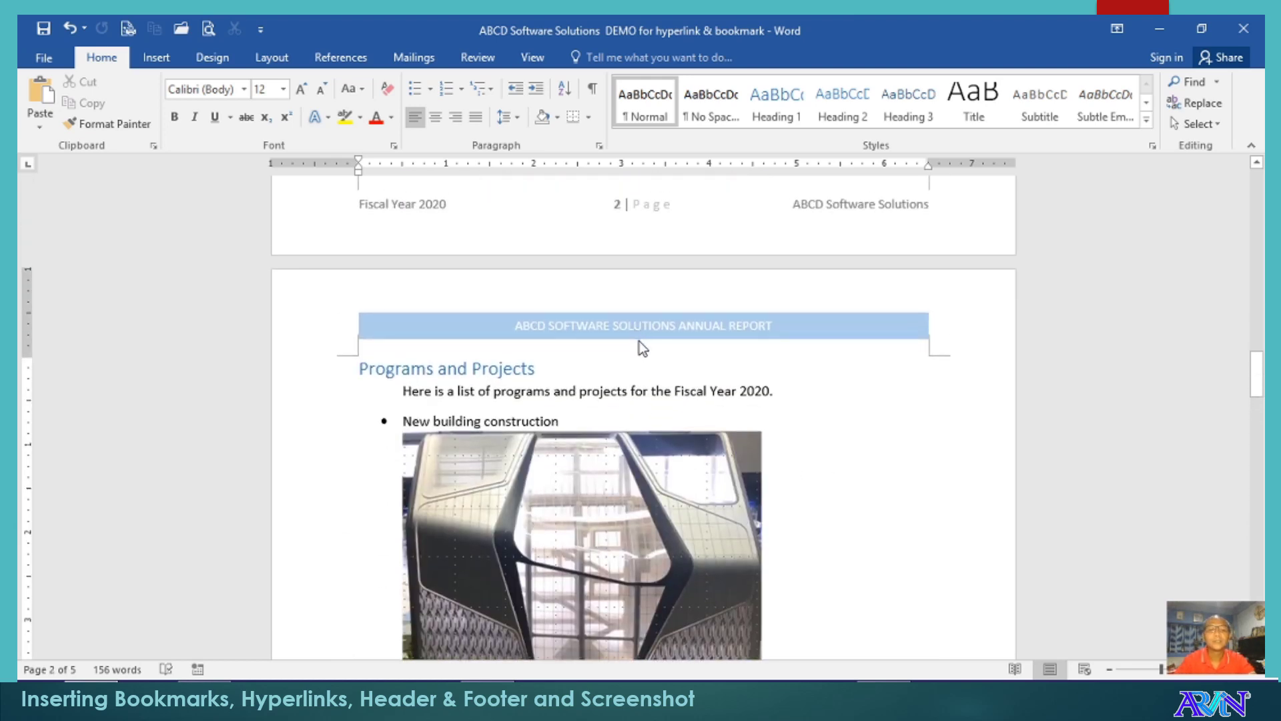
scroll(644, 348, "down", 10)
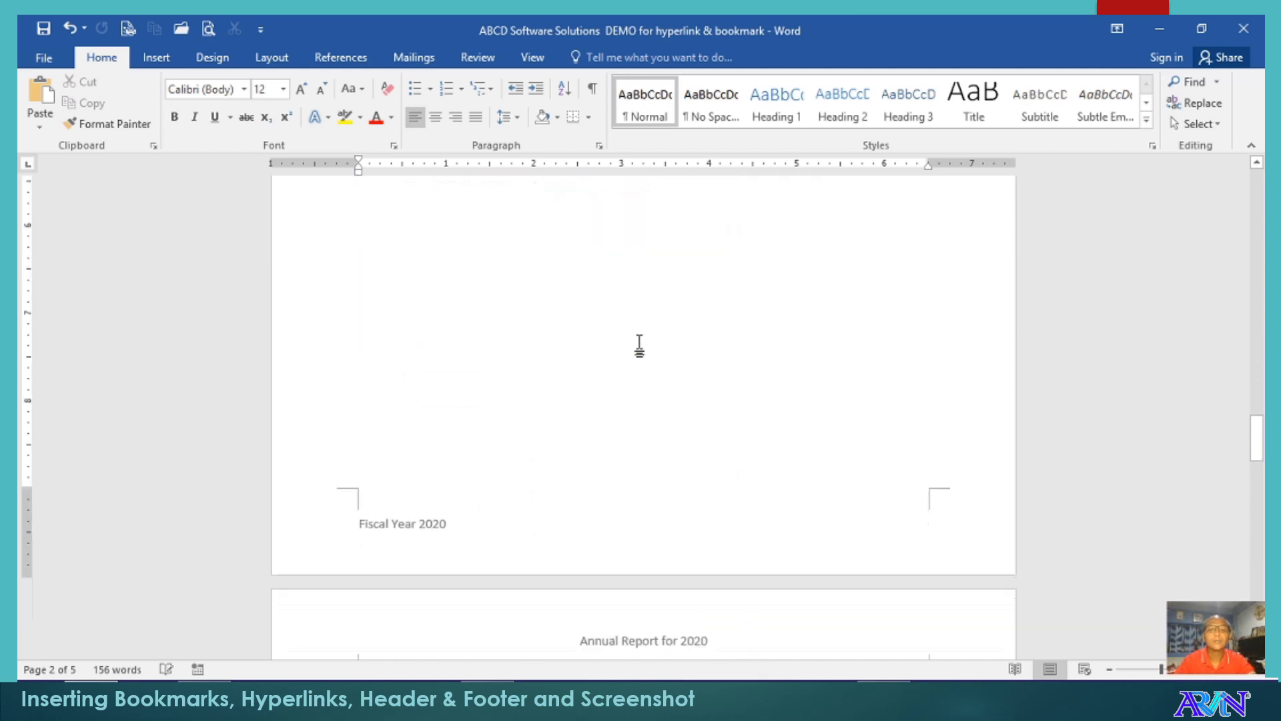
scroll(639, 345, "down", 5)
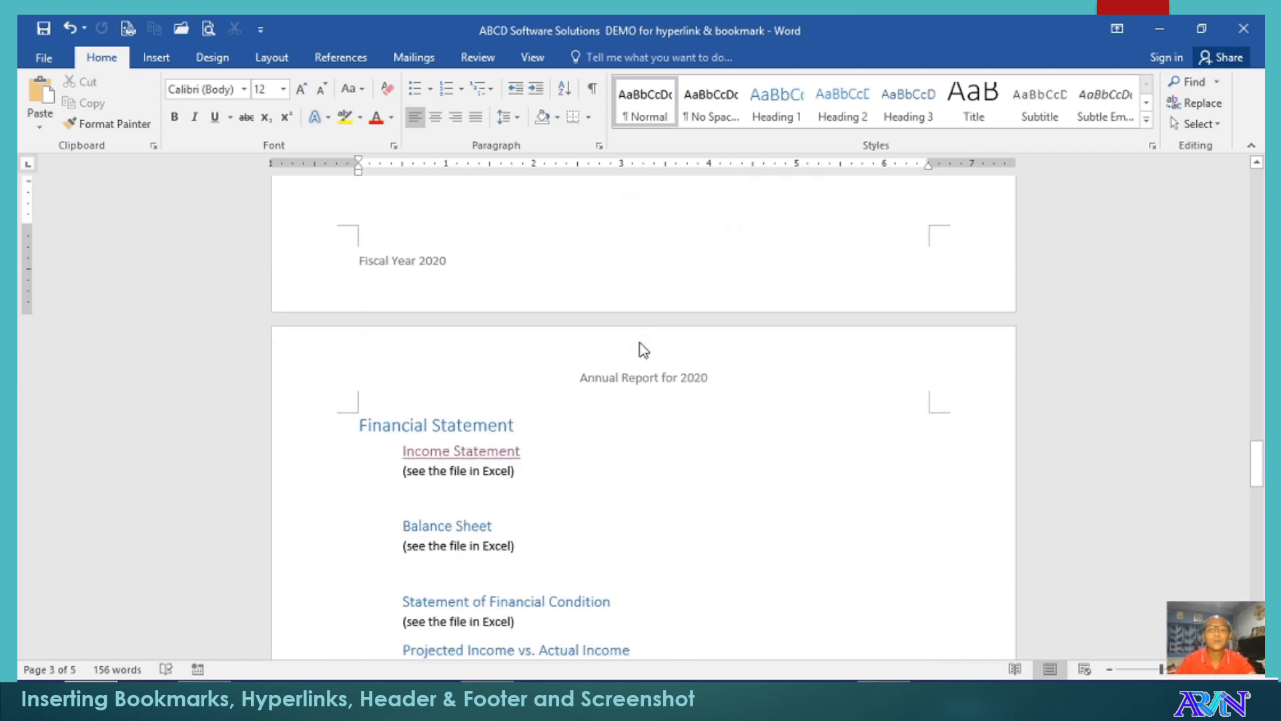
scroll(642, 342, "down", 8)
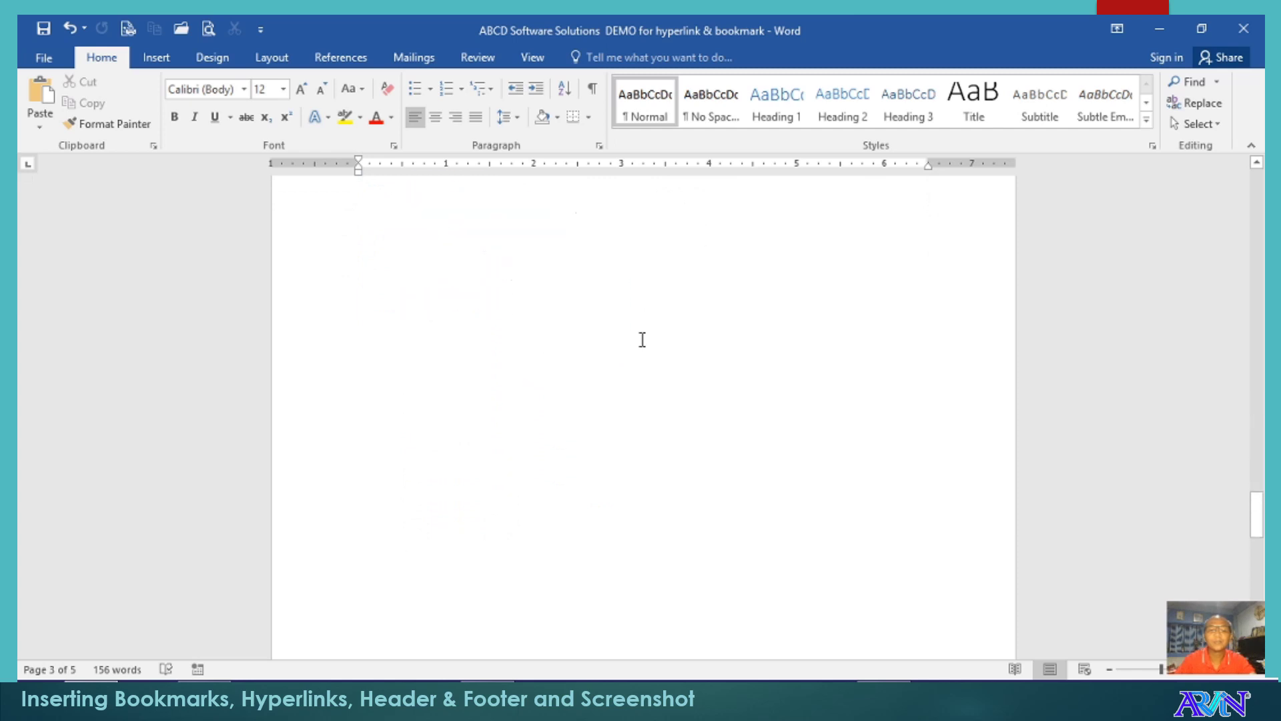
scroll(642, 340, "down", 7)
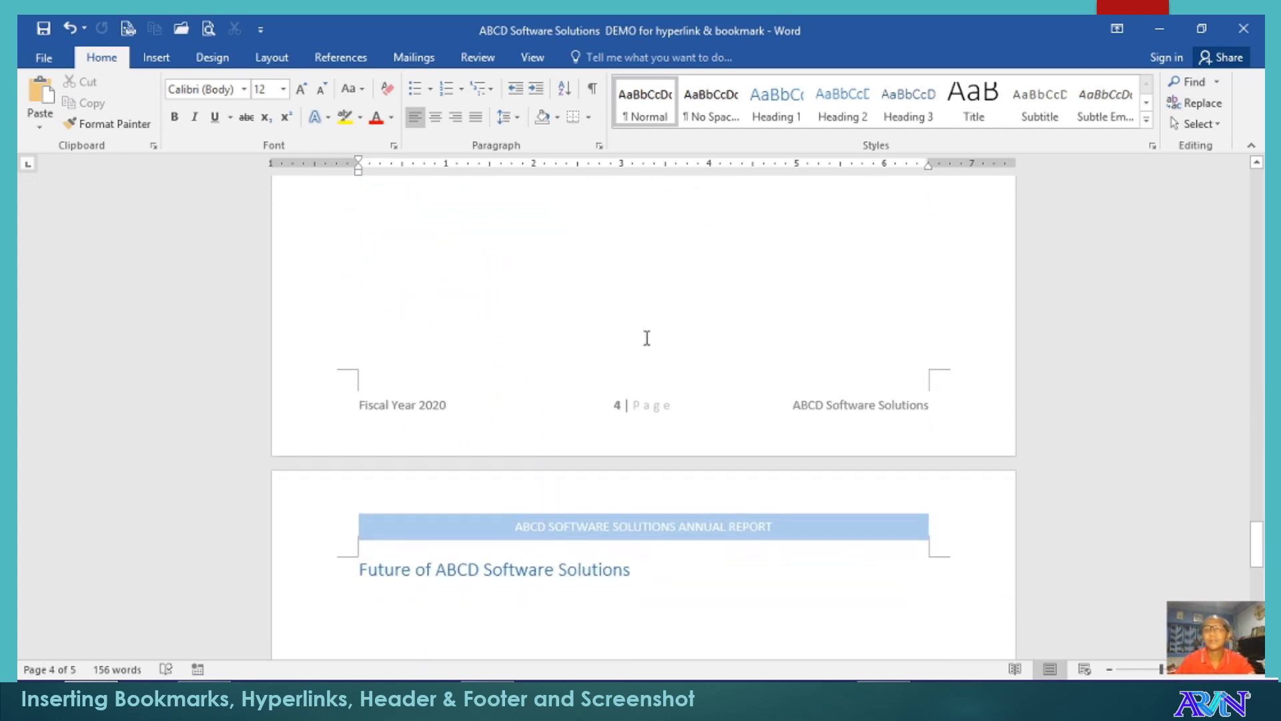
scroll(649, 335, "up", 12)
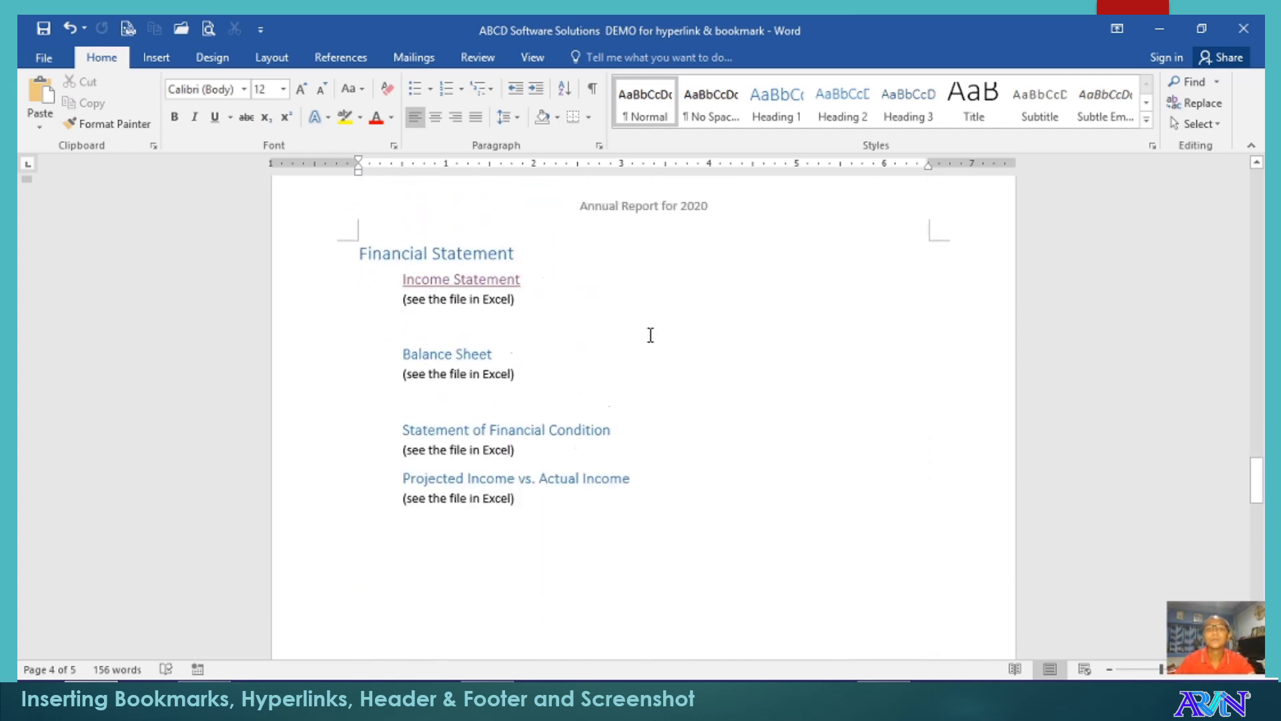
scroll(649, 335, "up", 10)
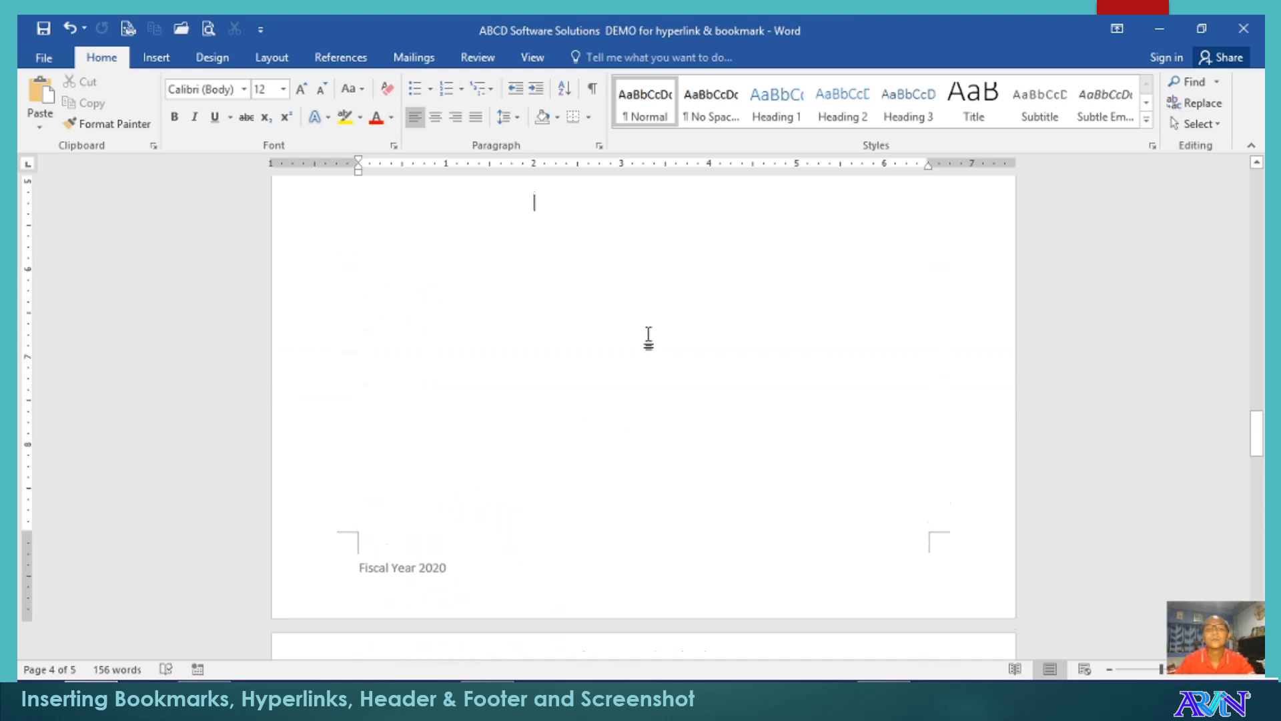
scroll(649, 333, "up", 4)
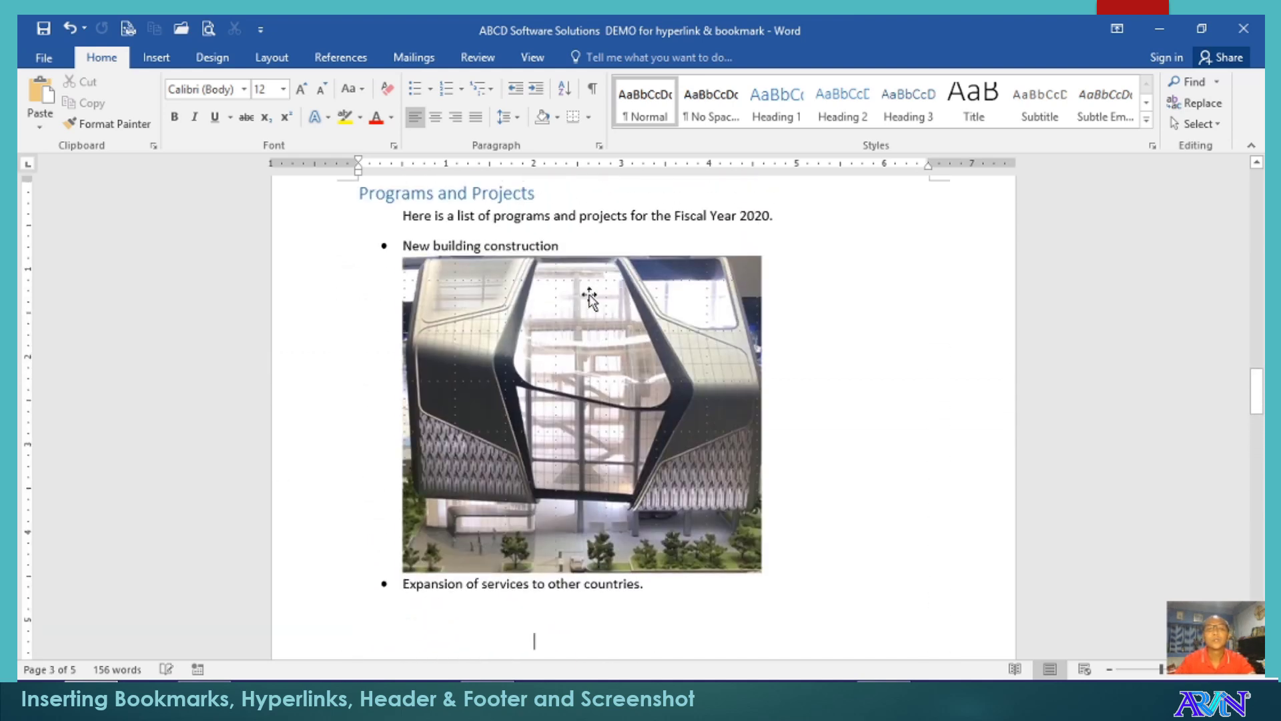
Step: Show the Insert ribbon and bring the blank line below the last bullet into view
left_click(156, 65)
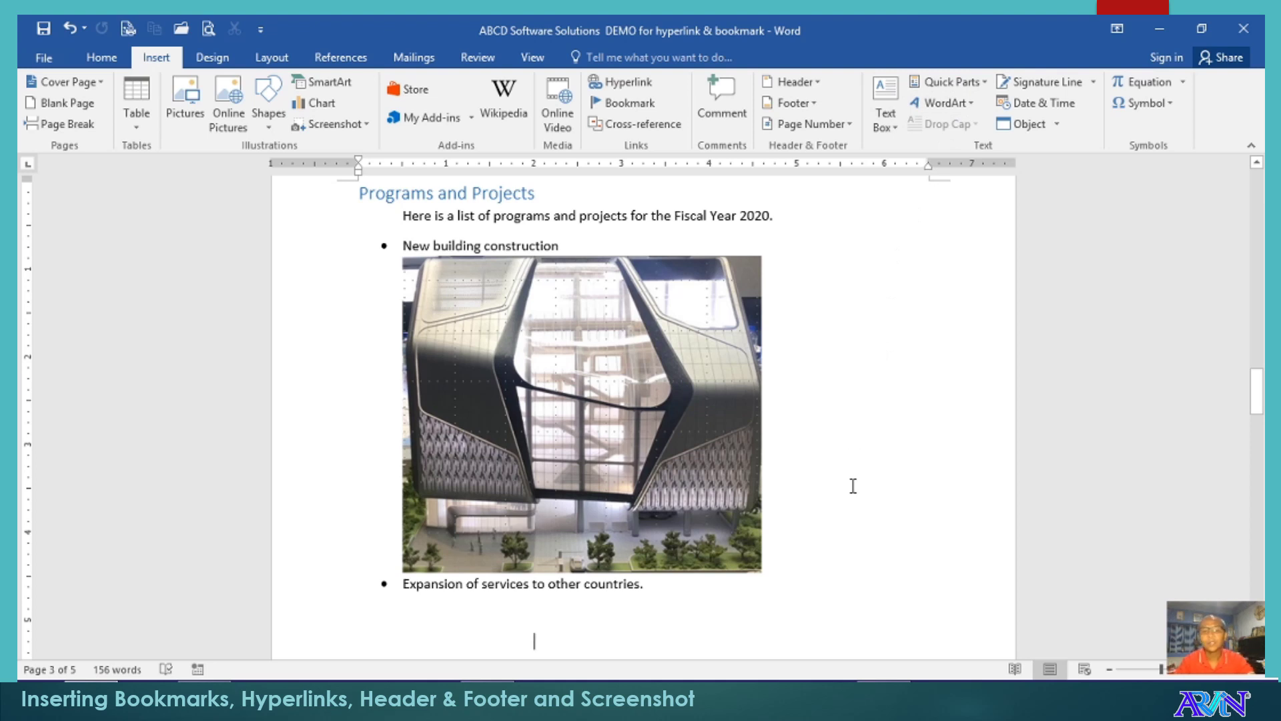
scroll(859, 492, "down", 1)
scroll(861, 494, "down", 3)
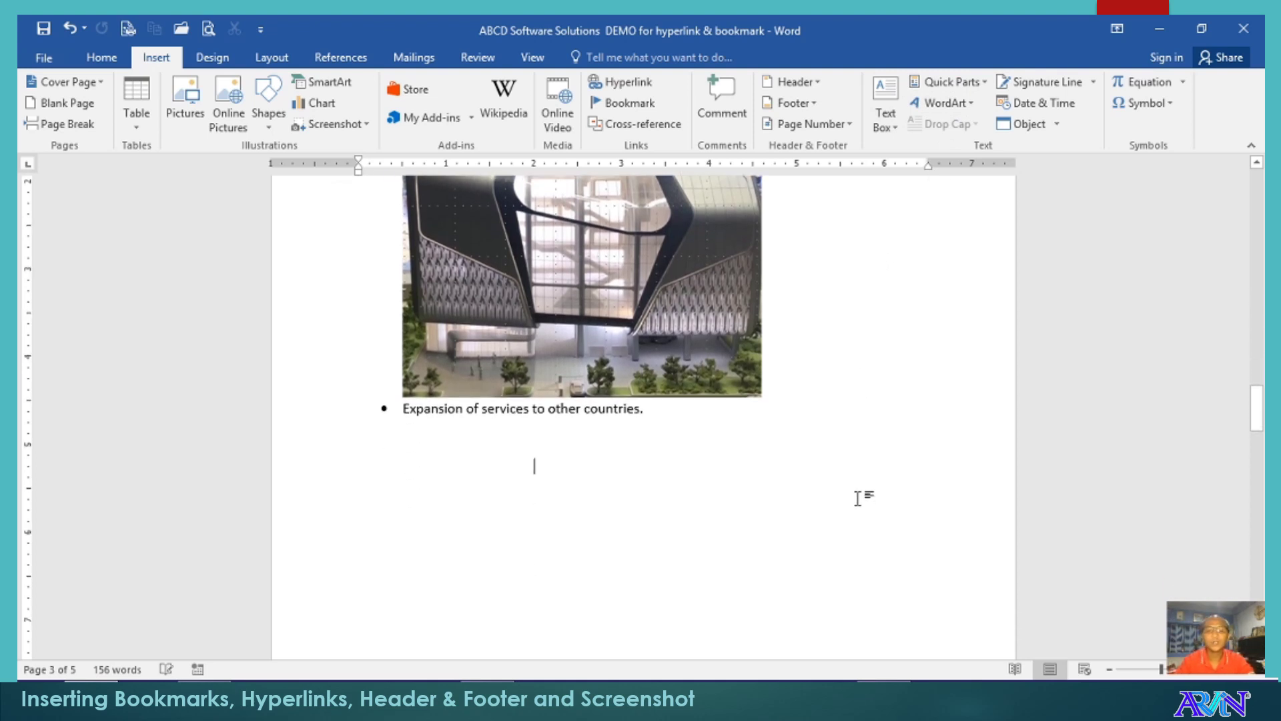